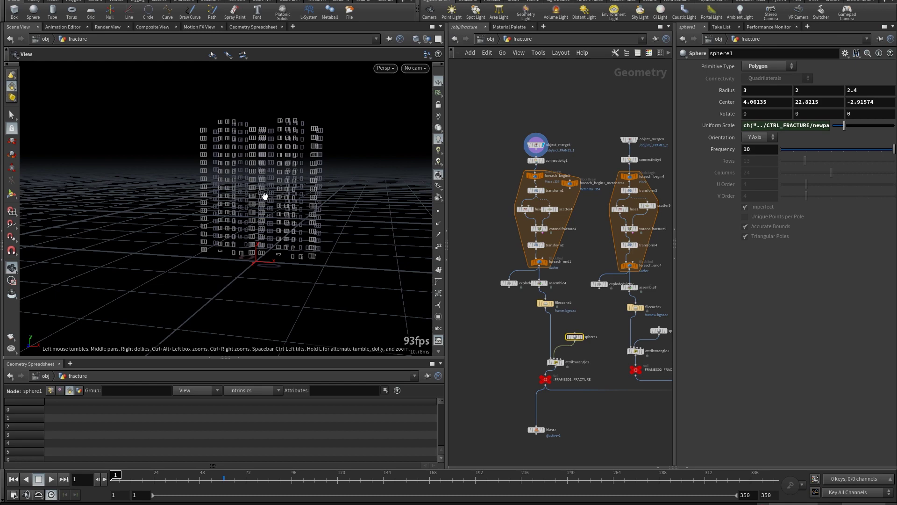
Examine the frame geometry and its fracture loop, and display the output of assemble4.
right_drag(294, 140, 324, 143)
drag(317, 155, 340, 119)
right_drag(341, 119, 386, 108)
right_drag(532, 133, 561, 106)
middle_drag(555, 136, 534, 124)
right_drag(531, 123, 569, 212)
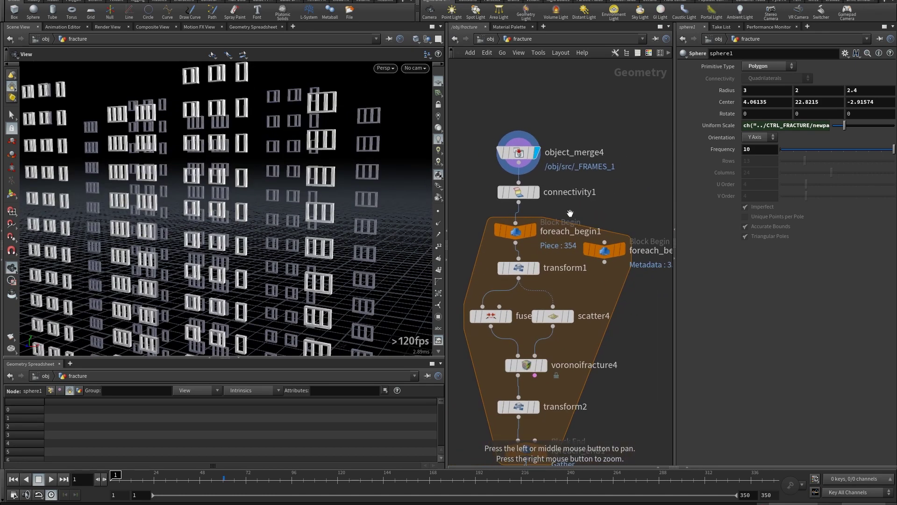
middle_drag(570, 215, 580, 155)
drag(580, 155, 593, 88)
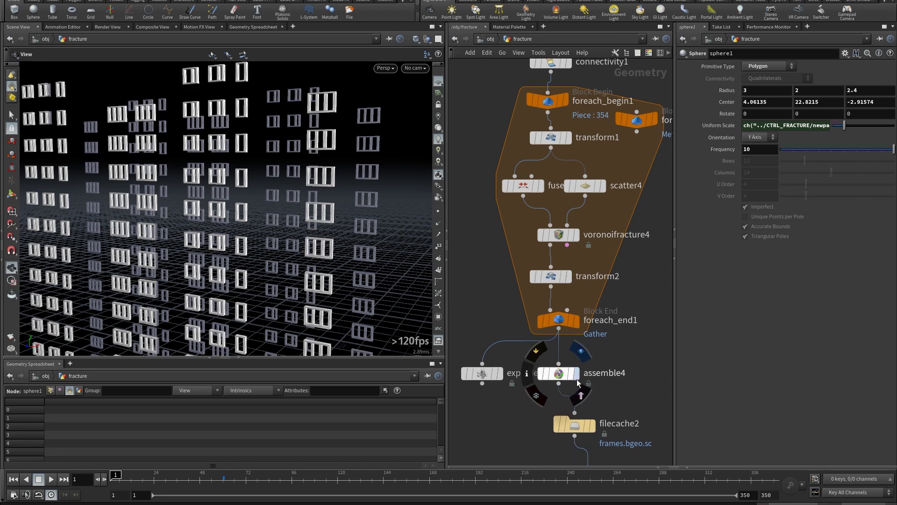
click(577, 376)
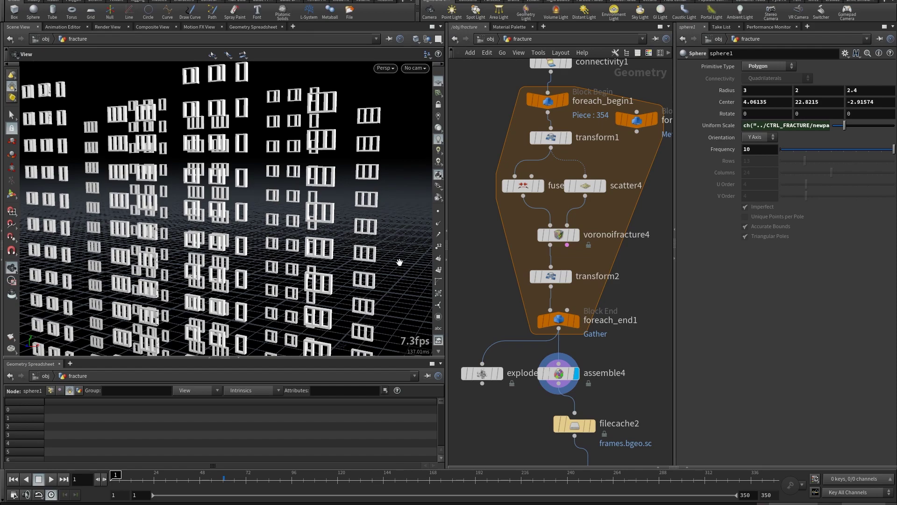
Display the exploded view of the first frames branch and inspect the fractured pieces up close.
click(500, 373)
scroll(366, 171, up, 5)
mouse_move(359, 200)
mouse_down()
mouse_move(351, 129)
mouse_move(299, 178)
mouse_move(366, 199)
mouse_up()
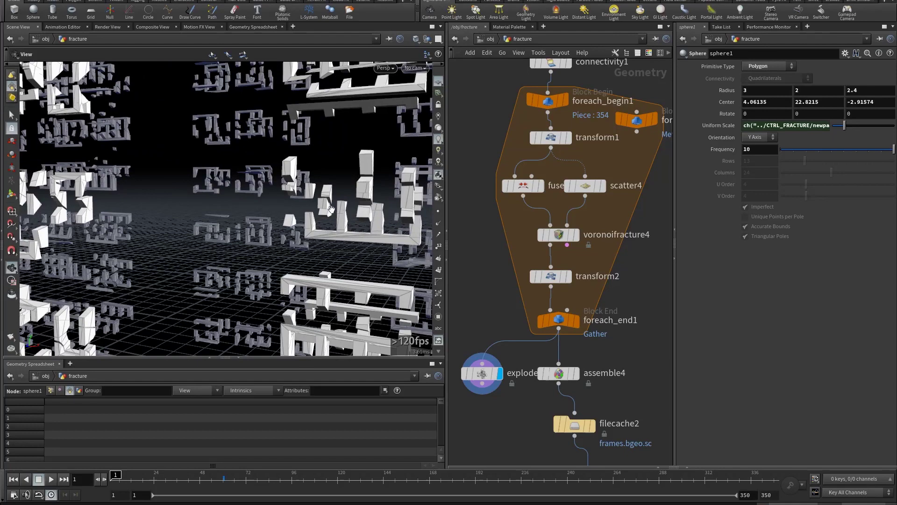
scroll(331, 209, up, 2)
scroll(549, 248, down, 4)
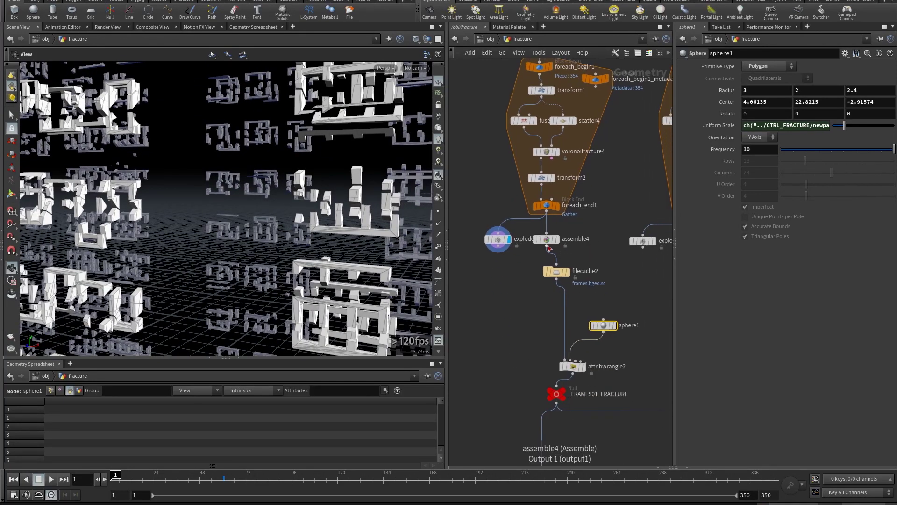
Show the assemble4 settings to check its output prefix, and look over the neighbouring fracture branches.
click(547, 240)
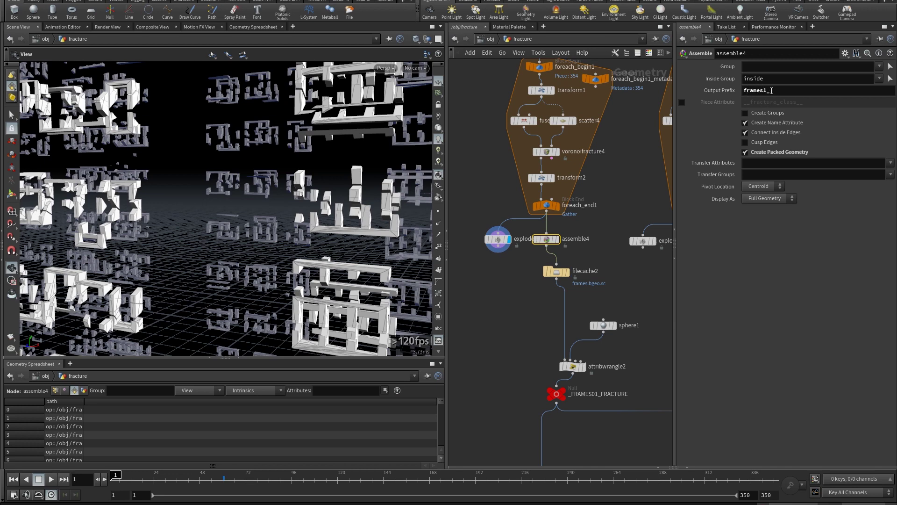
middle_drag(595, 294, 556, 244)
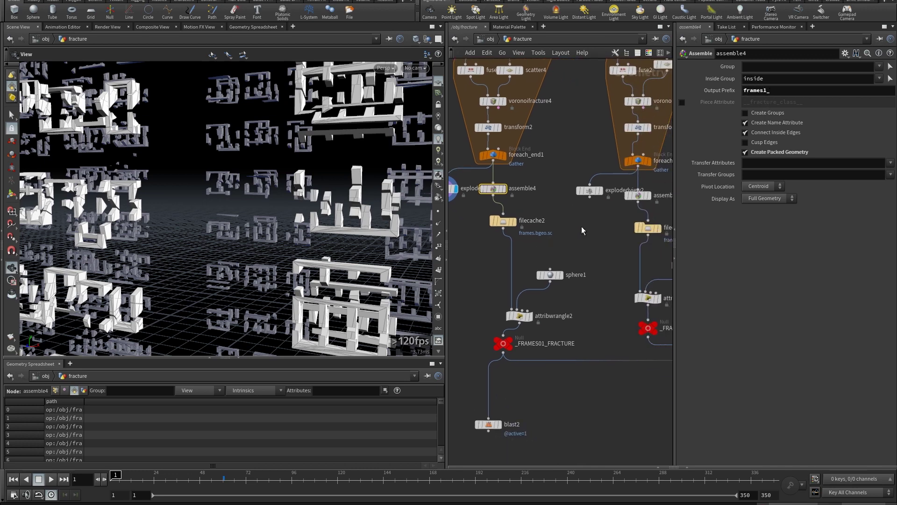
middle_drag(623, 225, 521, 228)
scroll(523, 230, down, 3)
middle_drag(612, 245, 491, 279)
middle_drag(578, 282, 630, 275)
middle_drag(536, 267, 657, 254)
middle_drag(509, 278, 543, 244)
scroll(542, 246, up, 3)
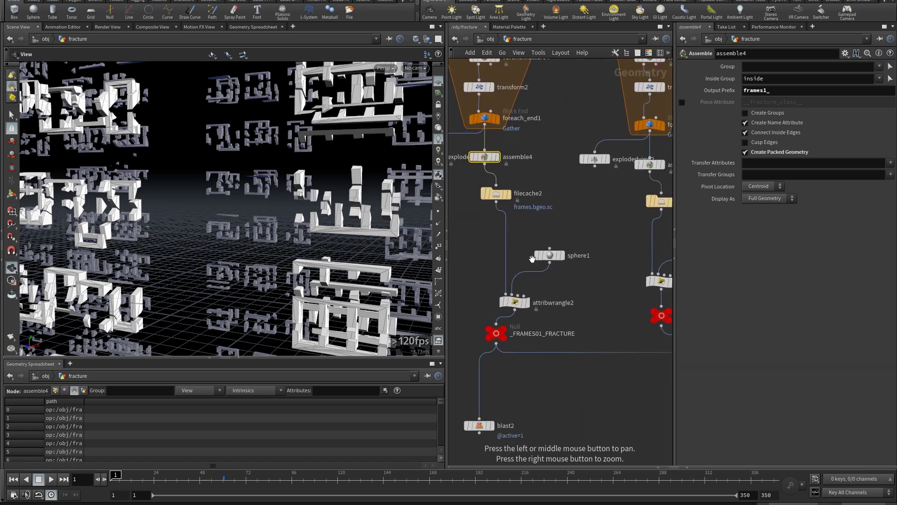
Display attribwrangle2 and show its active-attribute code while inspecting the frames in the viewport.
click(526, 302)
click(514, 302)
scroll(308, 202, down, 10)
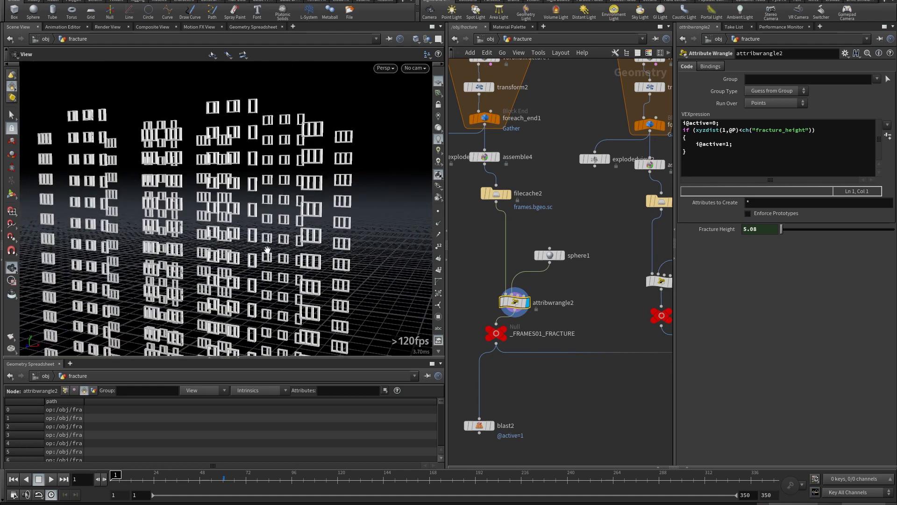
scroll(388, 211, up, 5)
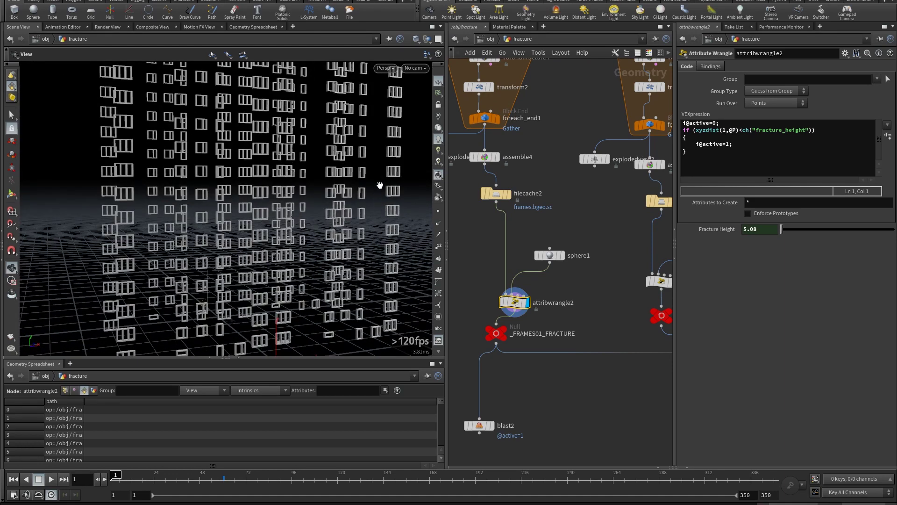
scroll(391, 162, up, 2)
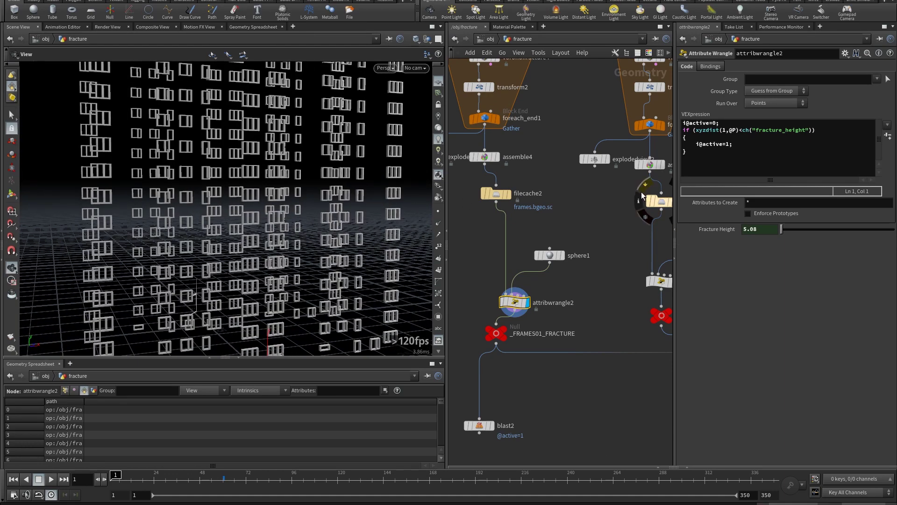
Display sphere1 to inspect the activation area, and return the display to attribwrangle2.
click(563, 258)
scroll(296, 201, up, 3)
drag(300, 224, 316, 226)
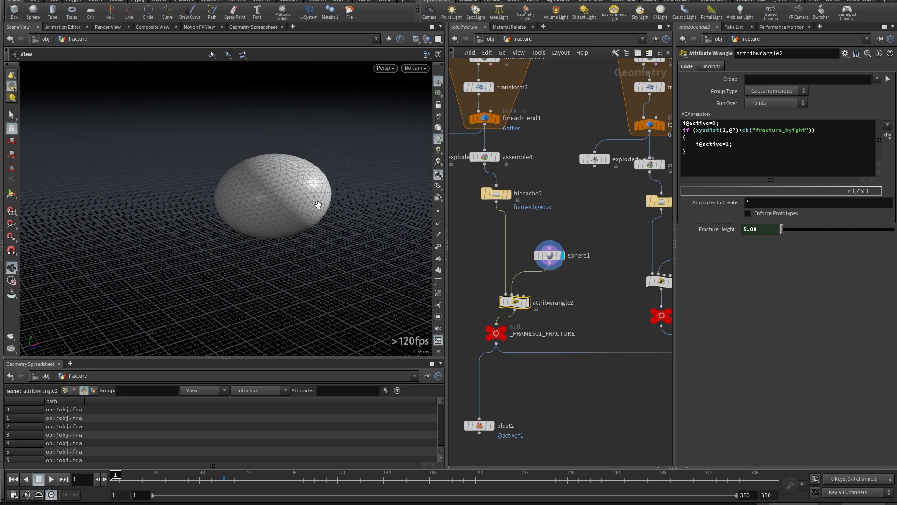
click(525, 303)
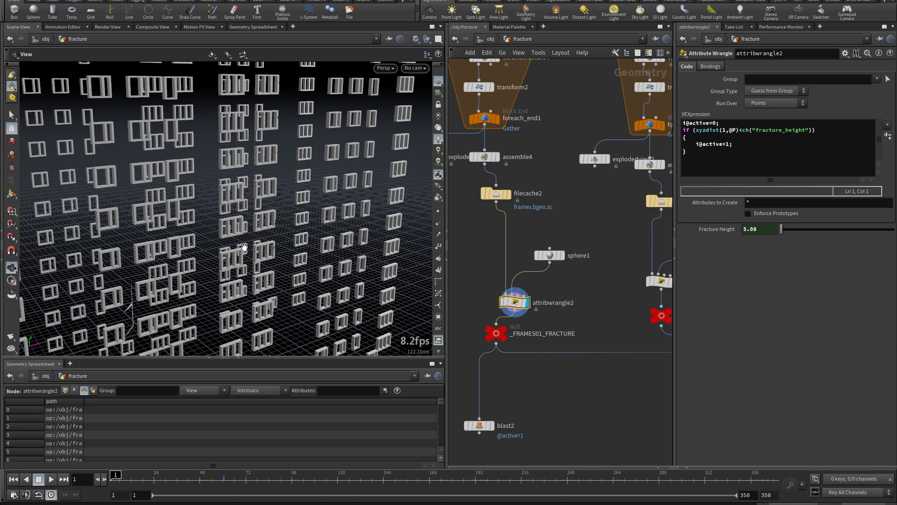
Display blast1 below the merge of all fracture branches and inspect the active building pieces.
right_drag(602, 274, 611, 298)
middle_drag(610, 298, 553, 275)
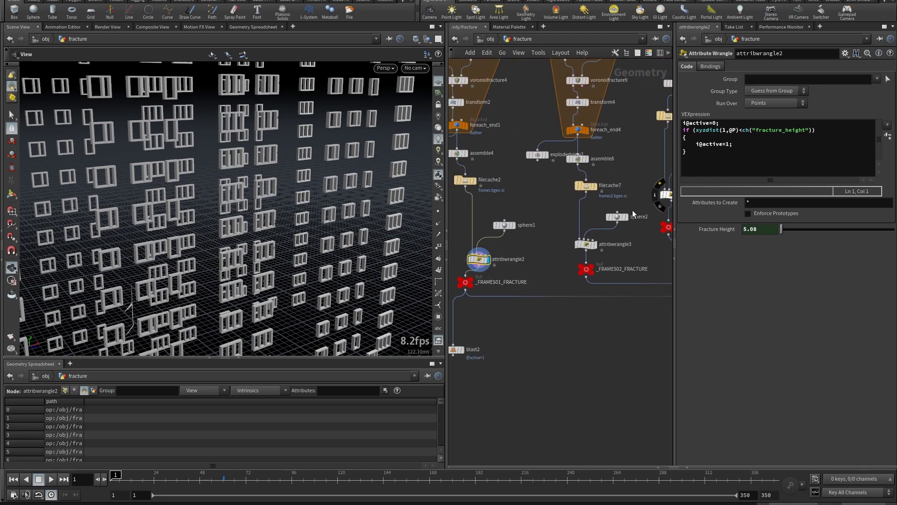
middle_drag(580, 349, 506, 298)
middle_drag(614, 363, 466, 310)
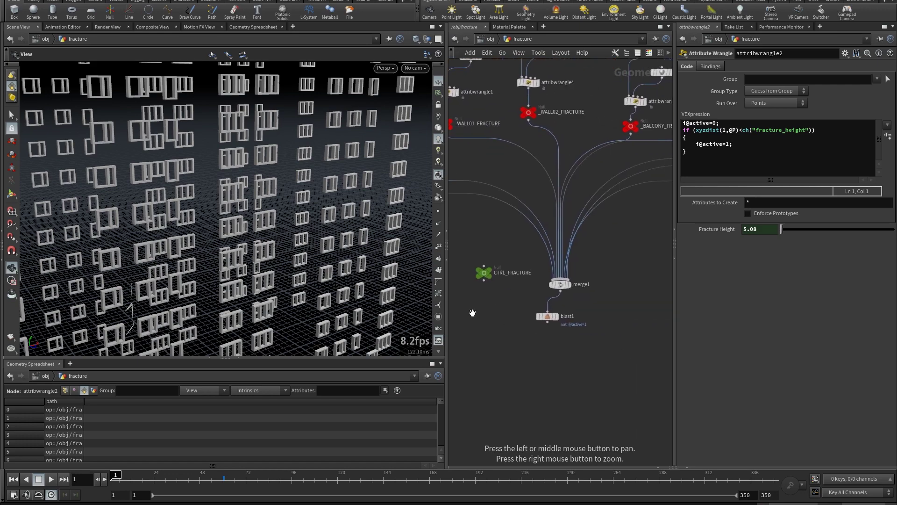
click(557, 315)
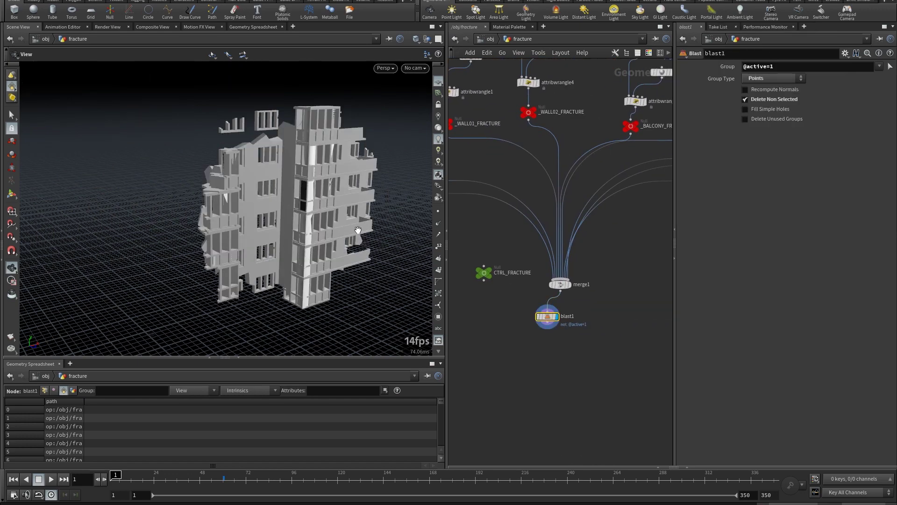
drag(359, 230, 359, 159)
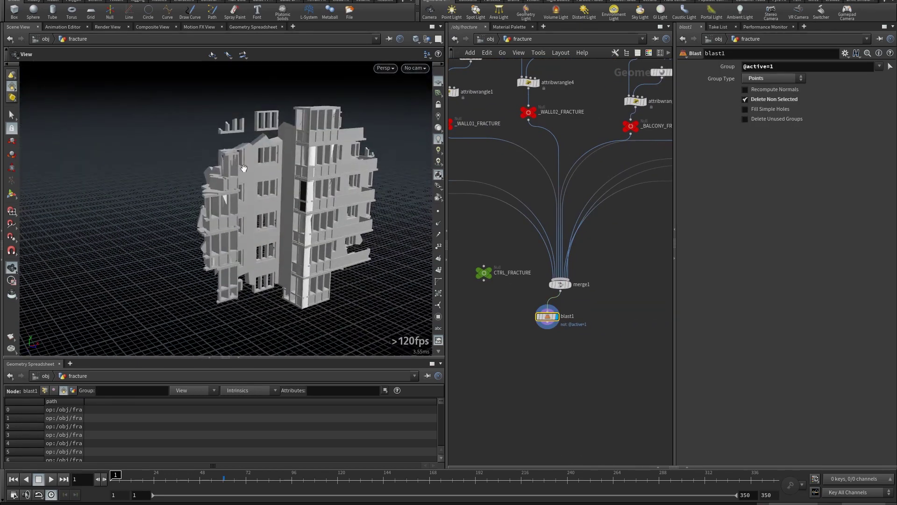
drag(314, 191, 344, 221)
Raise the Explosion Scale on the CTRL_FRACTURE null to about 4.42 and inspect the enlarged active area.
click(482, 276)
scroll(497, 227, up, 4)
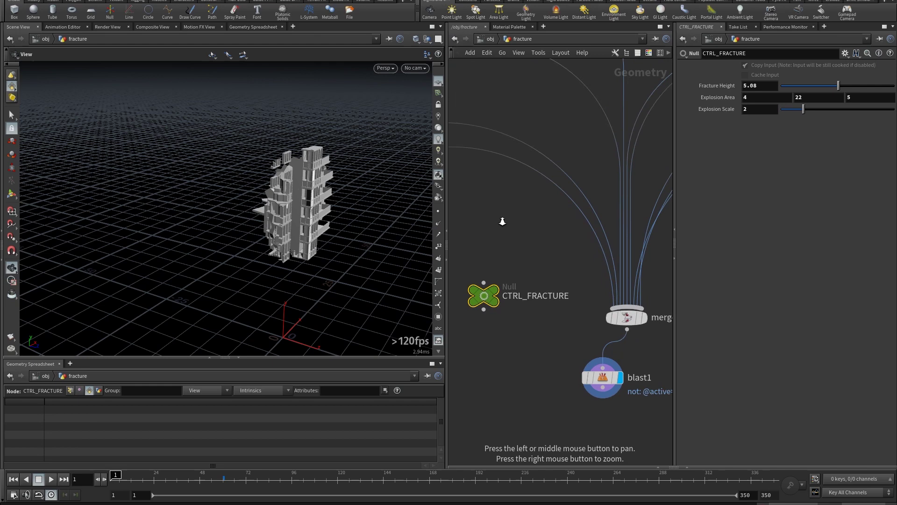
drag(810, 110, 823, 108)
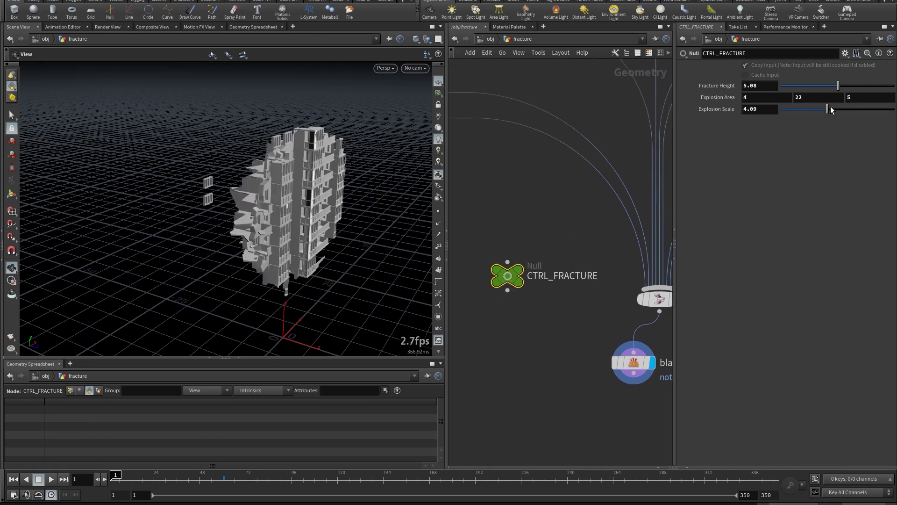
mouse_move(268, 193)
mouse_down()
mouse_move(354, 213)
mouse_move(220, 187)
mouse_move(284, 213)
mouse_move(361, 192)
mouse_move(258, 200)
mouse_up()
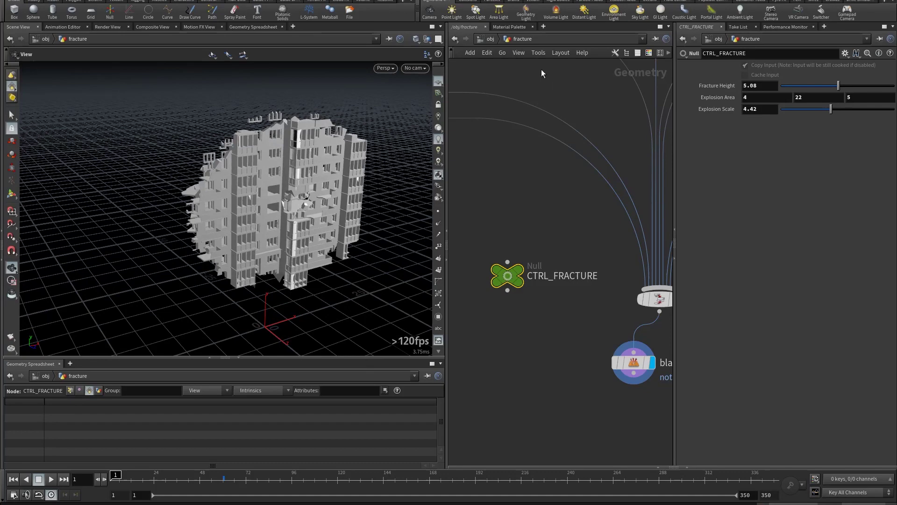
Open the force geometry network and display its add1 point and the moved point at transform1.
click(490, 40)
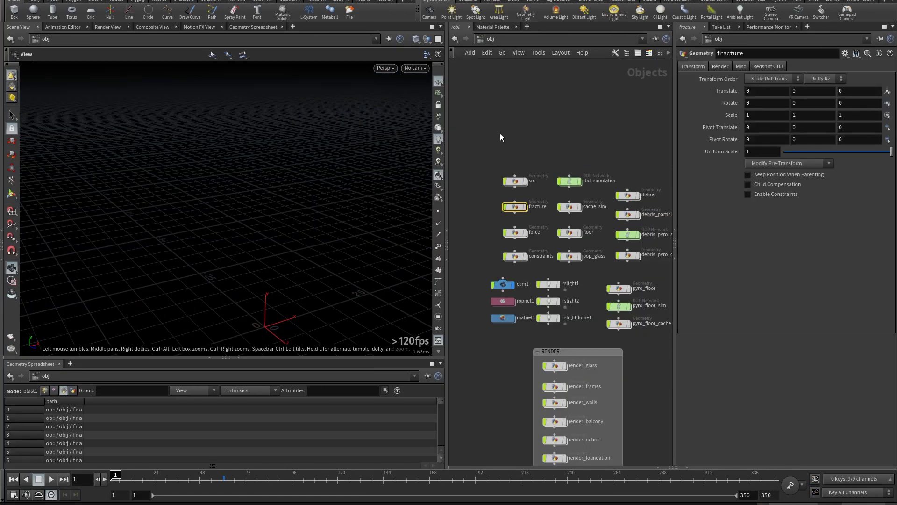
double_click(528, 221)
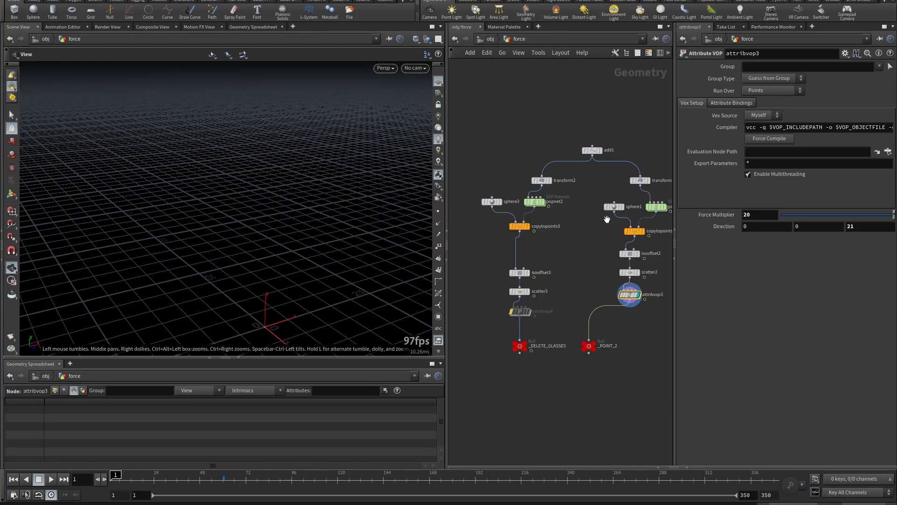
middle_drag(596, 196, 538, 223)
scroll(535, 200, up, 3)
click(548, 164)
drag(341, 245, 343, 296)
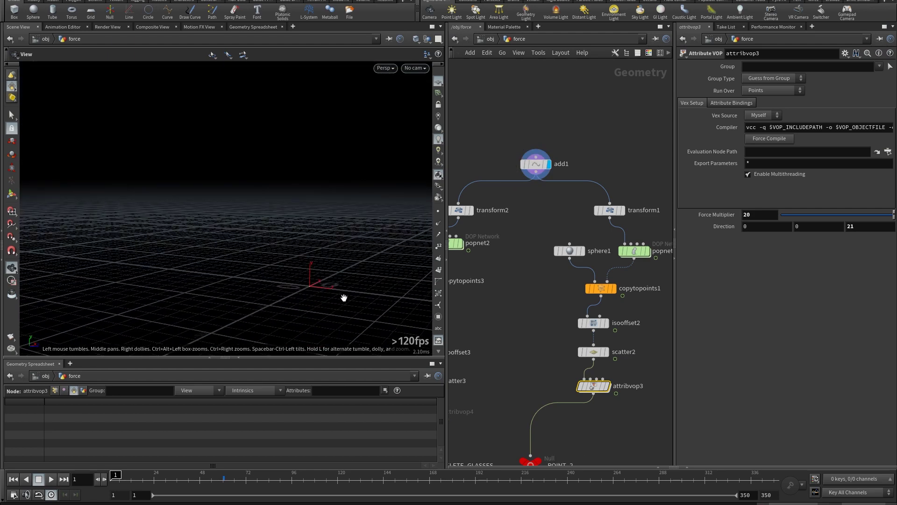
click(623, 210)
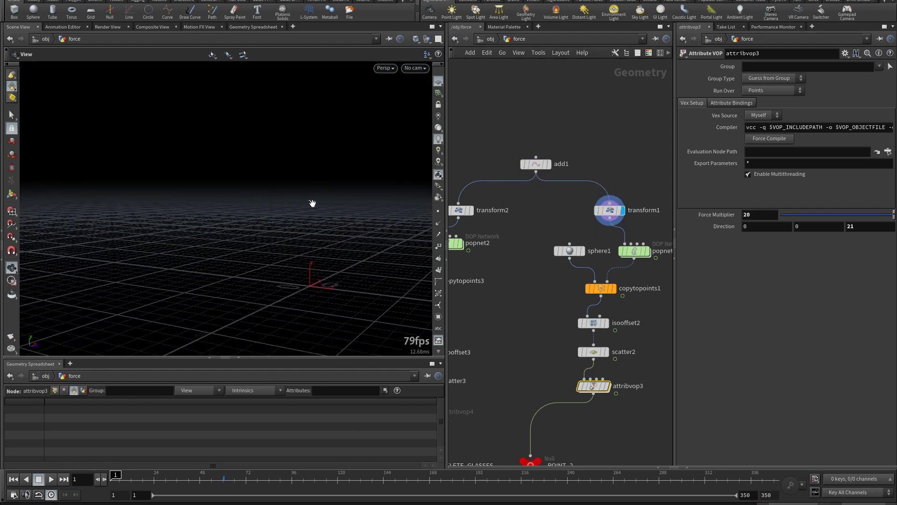
middle_drag(635, 254, 581, 241)
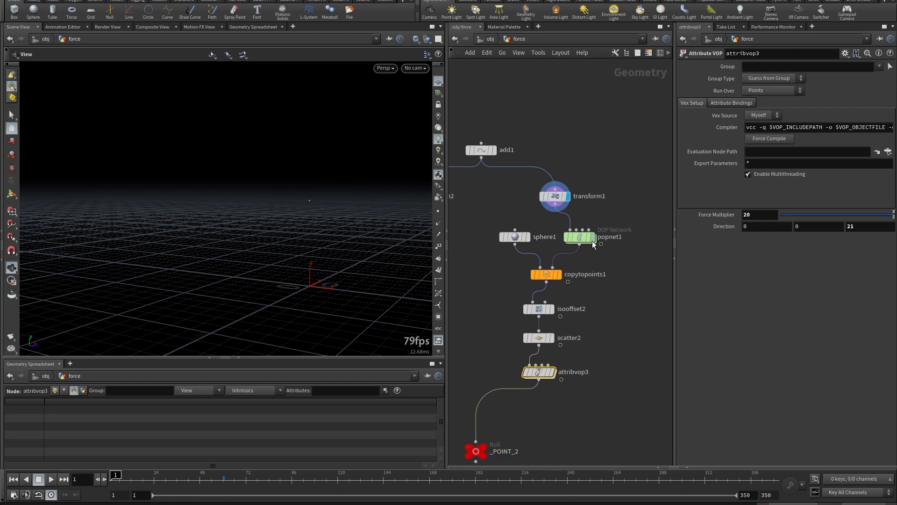
Display popnet1, check the birth settings of its source_first_input node, and return to the force network.
click(582, 241)
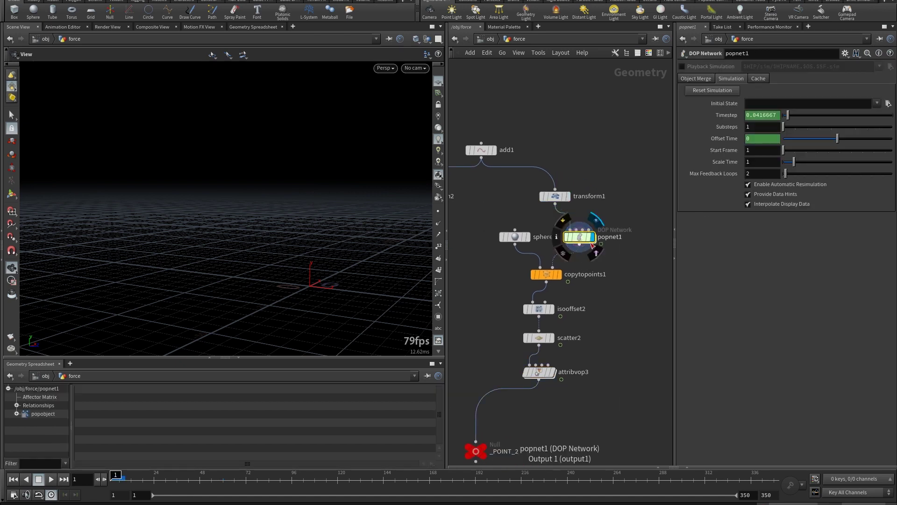
double_click(581, 241)
middle_drag(581, 241, 520, 277)
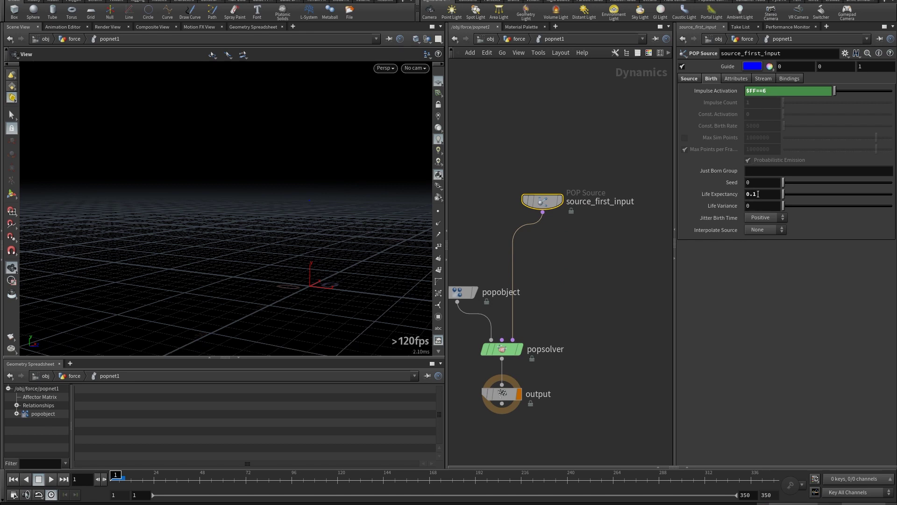
click(520, 39)
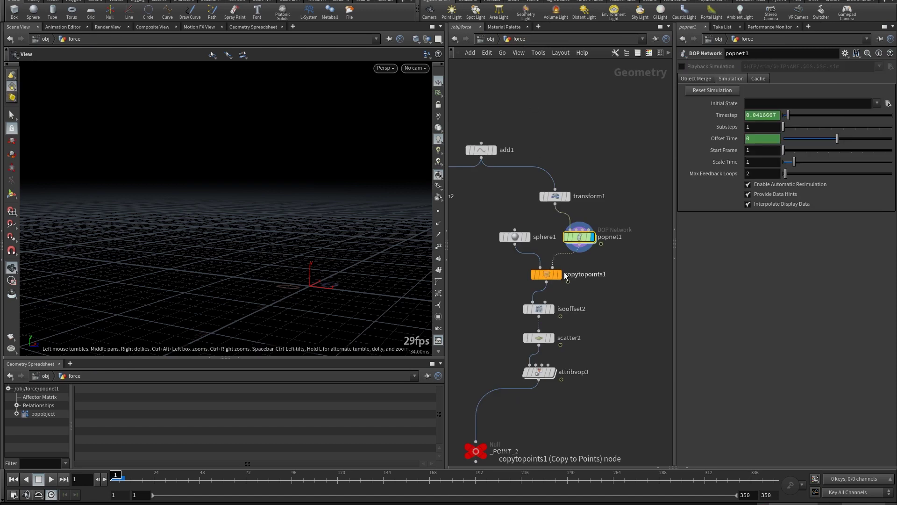
Display copytopoints1 at frame 7 and inspect the copied spheres in the viewport.
click(546, 275)
mouse_move(119, 475)
mouse_down()
mouse_move(130, 475)
mouse_move(122, 474)
mouse_up()
drag(327, 196, 300, 199)
right_drag(373, 166, 412, 137)
drag(412, 136, 395, 199)
Display isooffset2 and scatter2 in turn, and show the scatter2 settings.
middle_drag(587, 301, 596, 250)
click(562, 258)
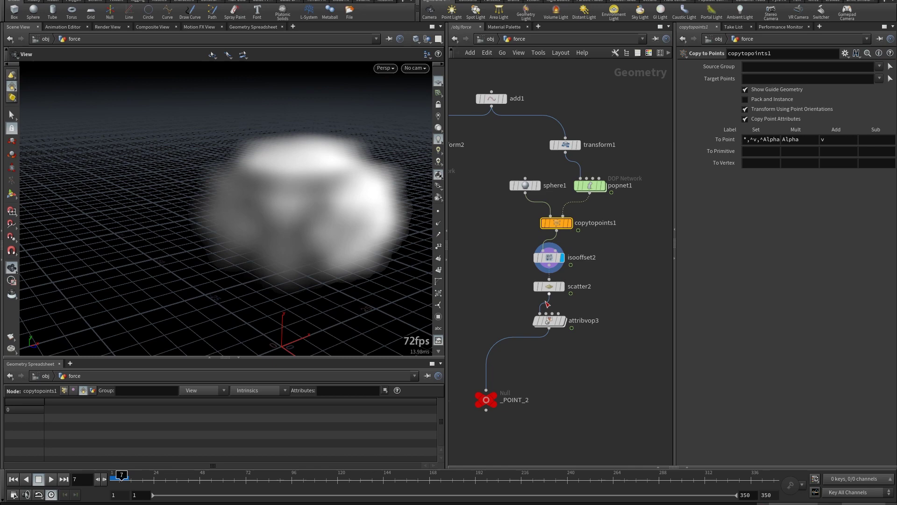
click(561, 286)
click(549, 290)
Display attribvop3 with its parameters and show the point vectors in the viewport.
click(562, 320)
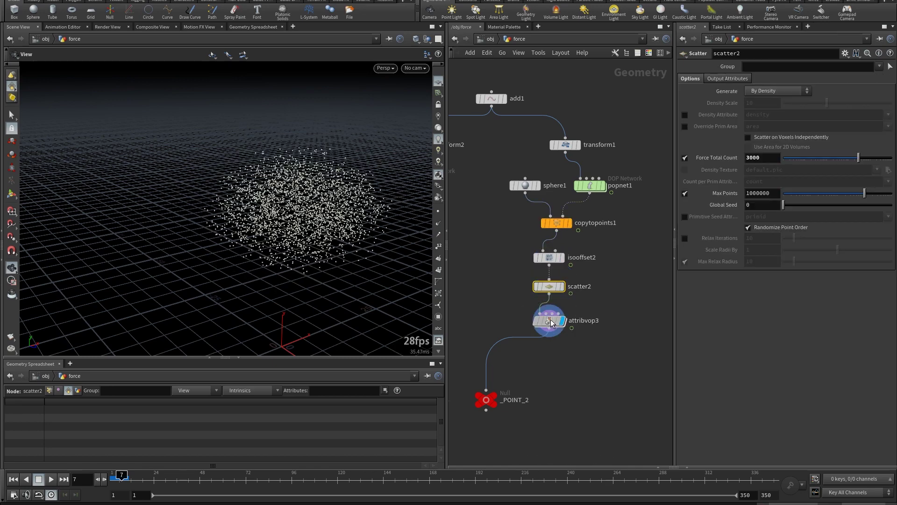
click(550, 320)
click(438, 223)
drag(393, 230, 366, 237)
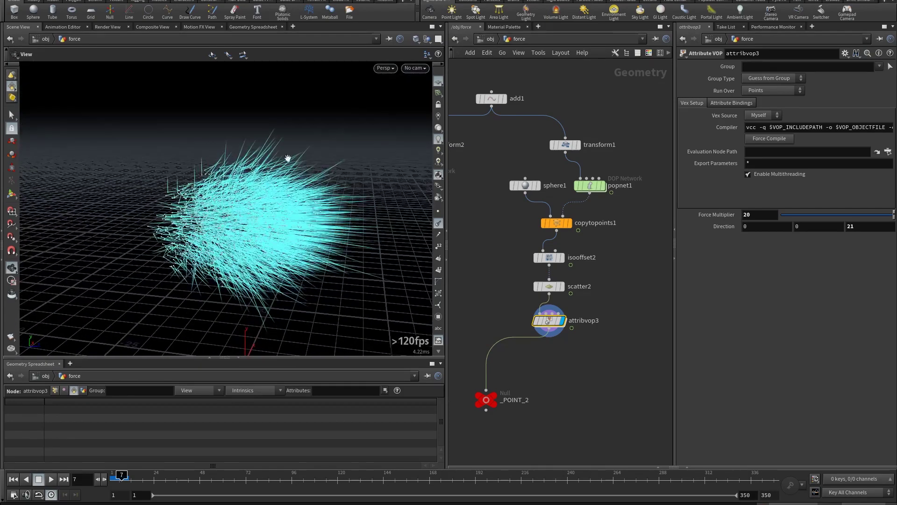
Enter the VEX network inside attribvop3 and select the bbox1 node at its start.
middle_drag(565, 376, 560, 352)
double_click(545, 298)
middle_drag(506, 315, 613, 308)
middle_drag(484, 346, 601, 327)
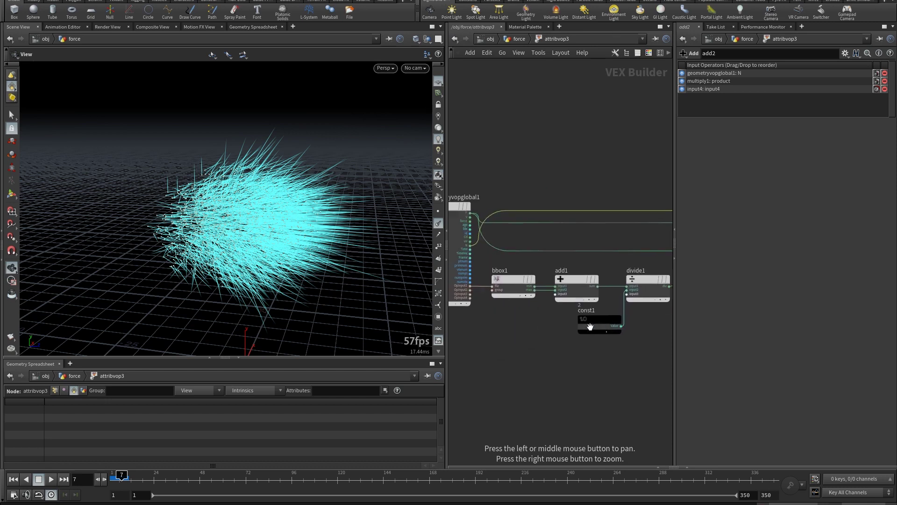
middle_drag(502, 330, 540, 324)
right_drag(524, 280, 557, 294)
drag(557, 294, 482, 297)
click(532, 273)
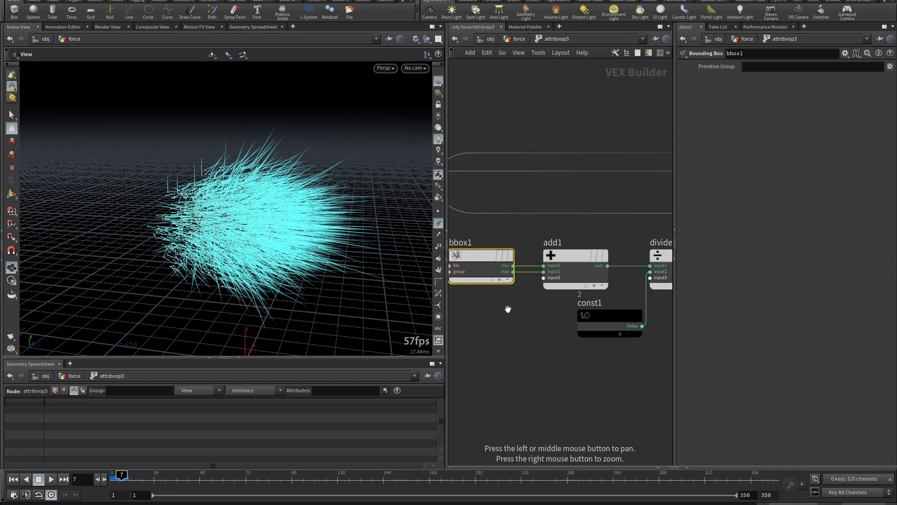
Select the add1 and divide1 nodes in turn to check their input operators.
click(565, 256)
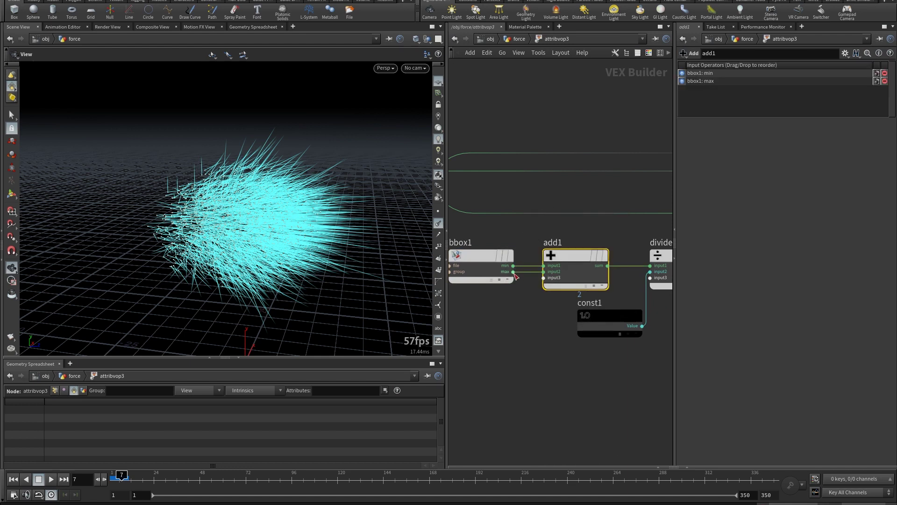
drag(553, 306, 469, 295)
click(596, 245)
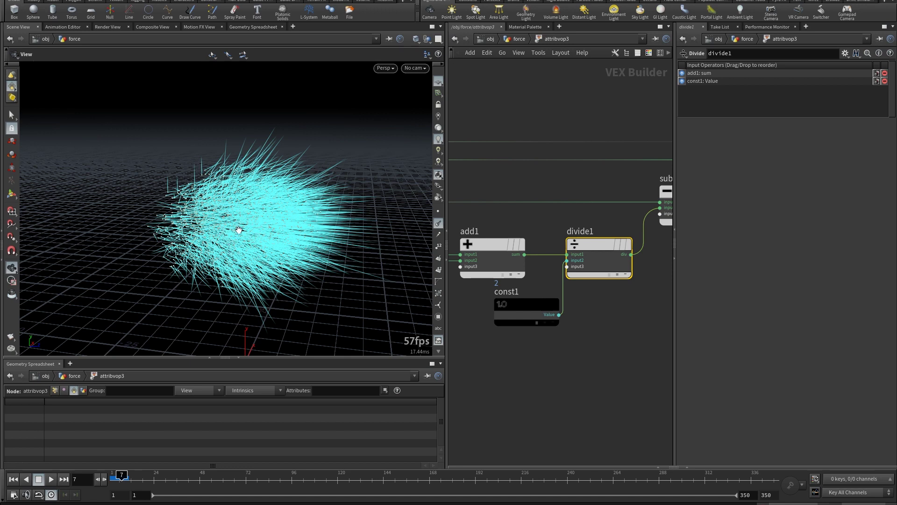
Select the subtract1, normalize1 and multiply1 nodes in turn to check their input operators.
middle_drag(617, 253, 540, 305)
click(609, 242)
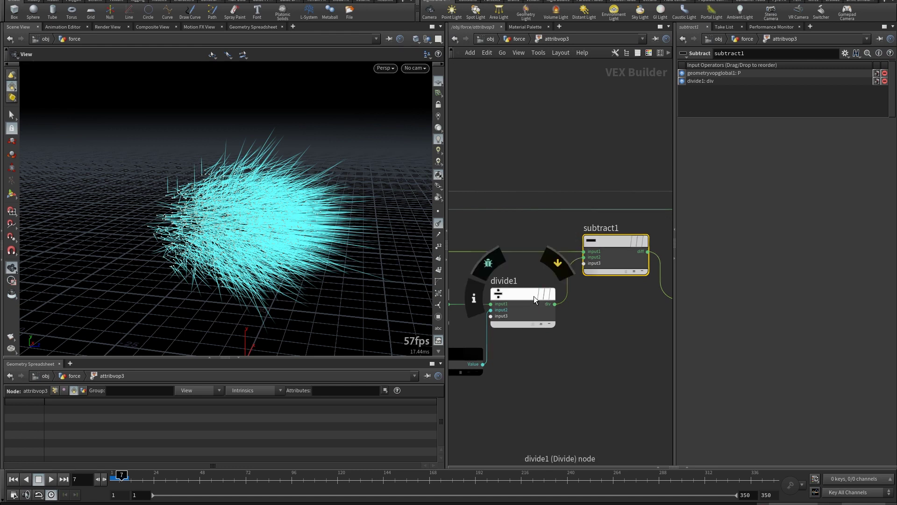
middle_drag(614, 311, 501, 332)
middle_drag(565, 340, 505, 331)
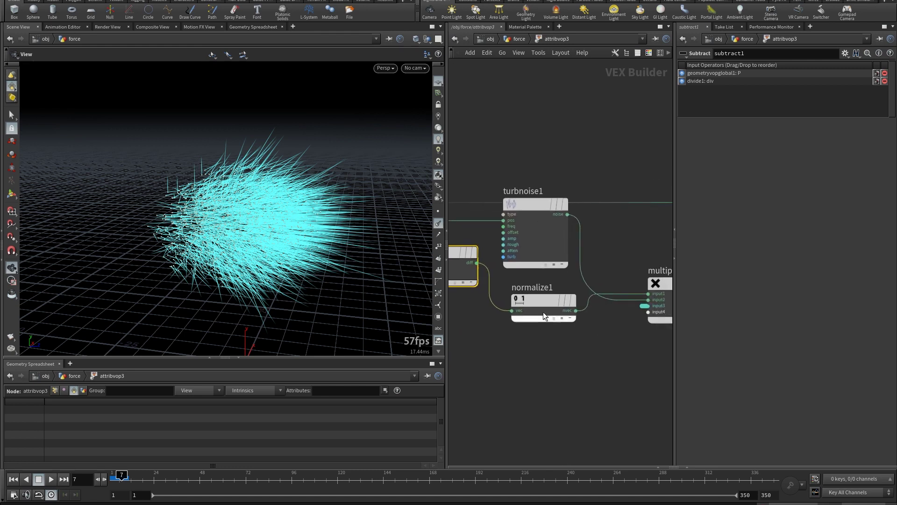
click(536, 317)
middle_drag(608, 321, 568, 323)
click(636, 285)
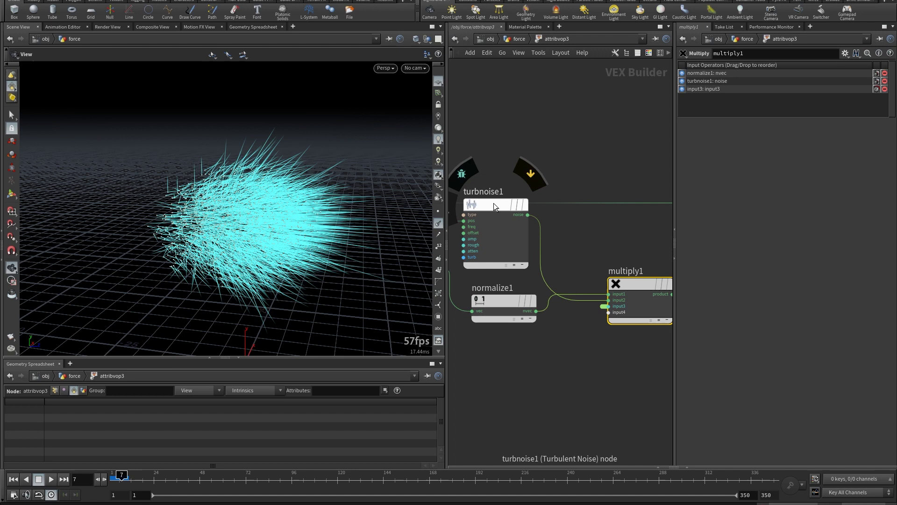
Select add2 to check its inputs, and trace the network from the global parameters through to geometryvopoutput1.
drag(671, 262, 562, 253)
middle_drag(563, 254, 510, 275)
click(582, 201)
middle_drag(515, 193, 544, 195)
scroll(544, 196, down, 5)
drag(524, 220, 572, 239)
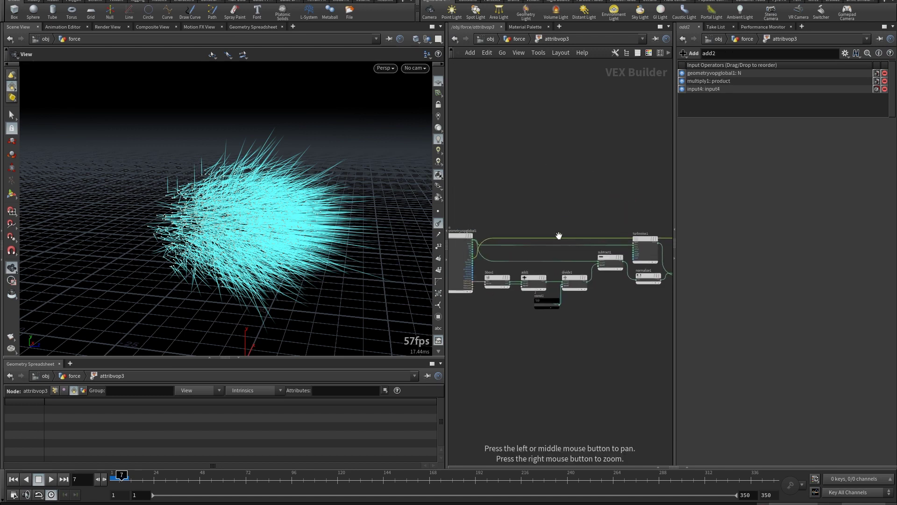
scroll(484, 254, up, 4)
middle_drag(608, 234, 462, 242)
middle_drag(607, 254, 465, 245)
middle_drag(584, 269, 473, 266)
drag(546, 268, 505, 269)
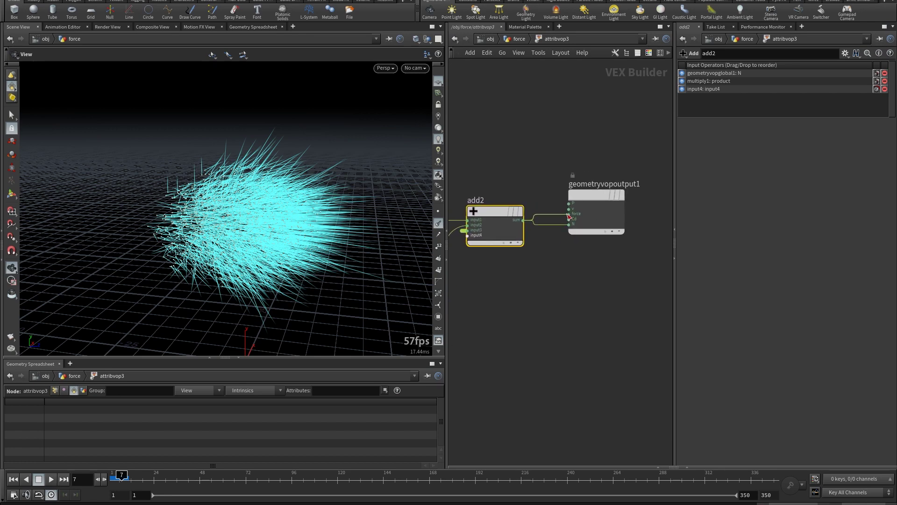
Return to the force network and set attribvop3's Force Multiplier to 10.
click(519, 39)
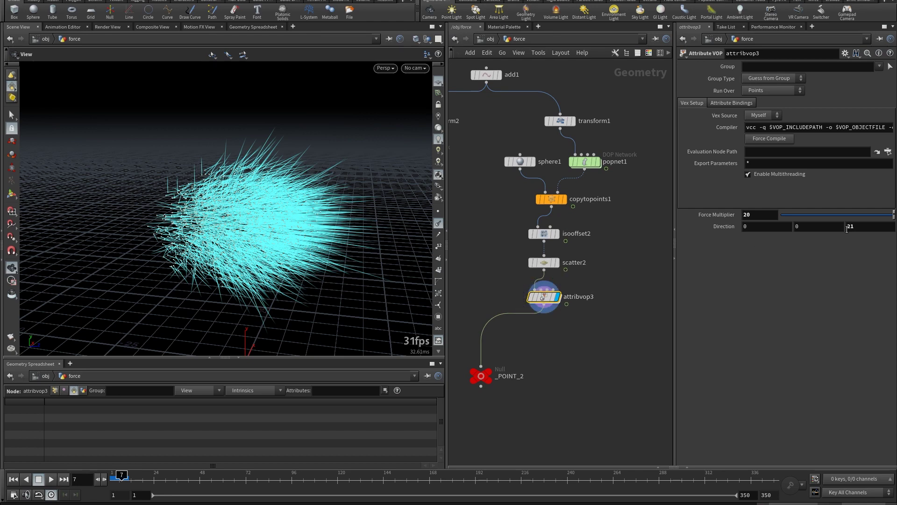
click(743, 214)
text(10)
key(Return)
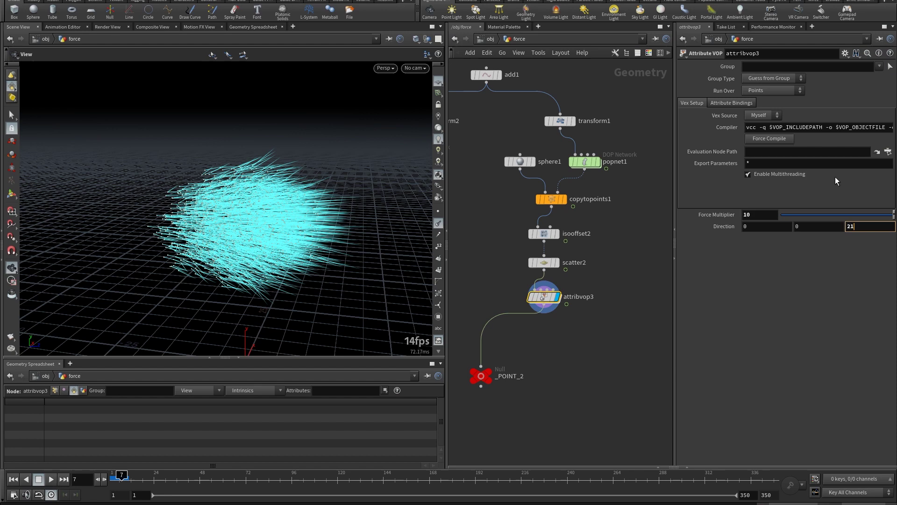
Set attribvop3's Direction to 60 in Z and 54 in X, and inspect the force vectors from several angles.
key(BackSpace)
key(BackSpace)
text(60)
key(Return)
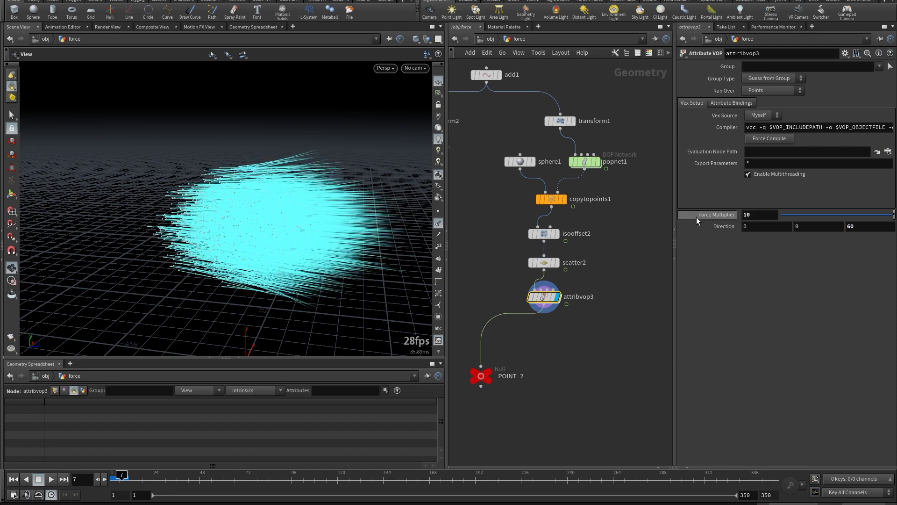
text(54)
key(Return)
drag(285, 243, 268, 169)
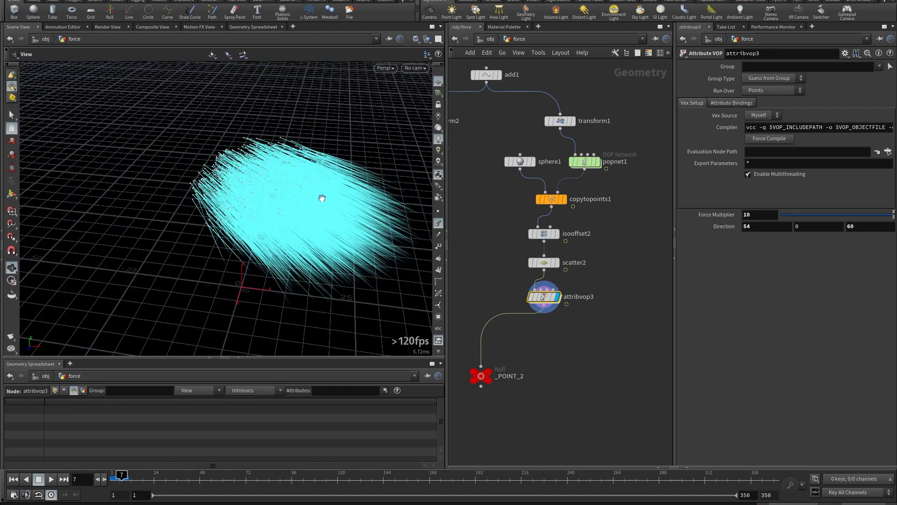
drag(206, 265, 297, 218)
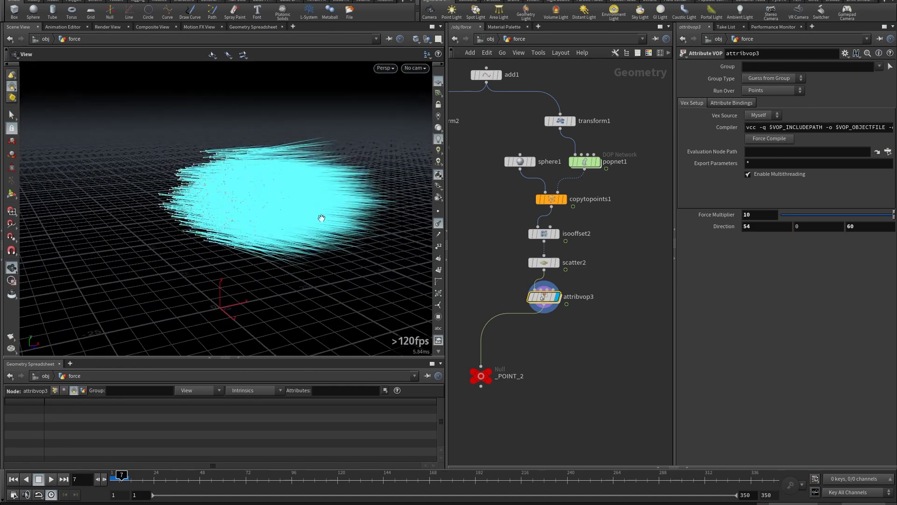
Display the _POINT_2 null, and switch from the force network to the constraints geometry network.
middle_drag(503, 214, 565, 191)
click(542, 353)
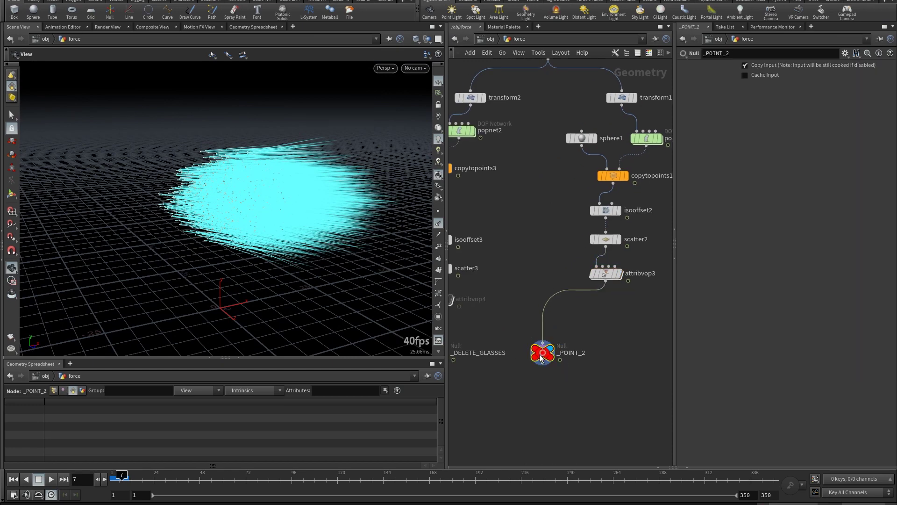
click(490, 39)
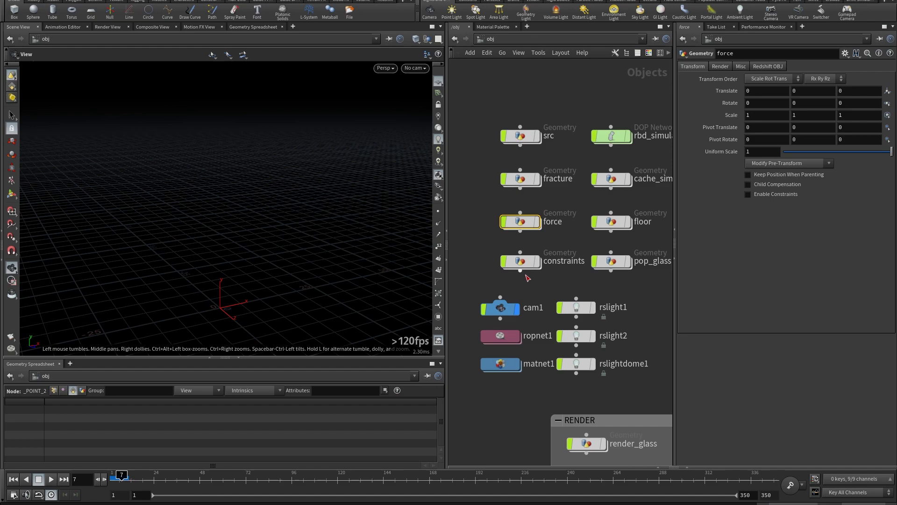
click(540, 262)
double_click(539, 263)
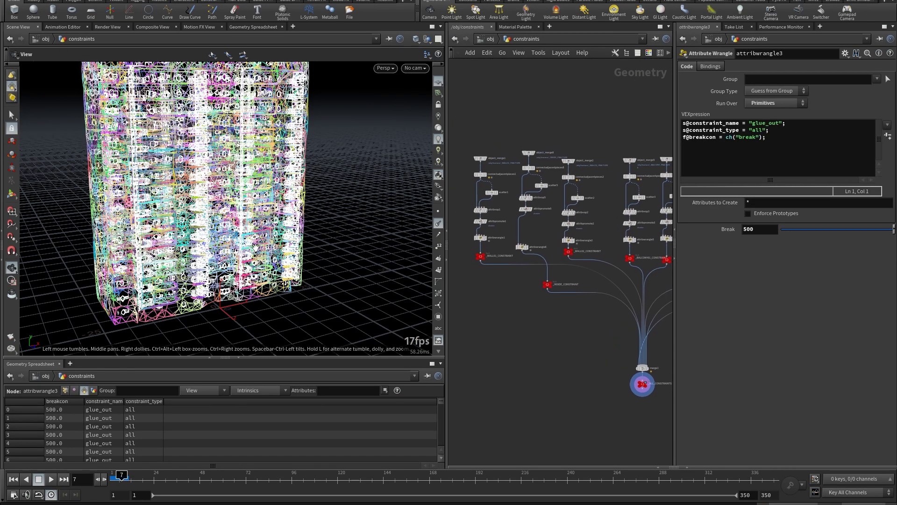
Display object_merge1 at the start of the WALL01 constraint branch to view the merged wall fracture.
right_drag(261, 239, 299, 219)
drag(299, 220, 420, 204)
middle_drag(491, 121, 524, 141)
scroll(508, 189, up, 5)
click(536, 162)
click(521, 158)
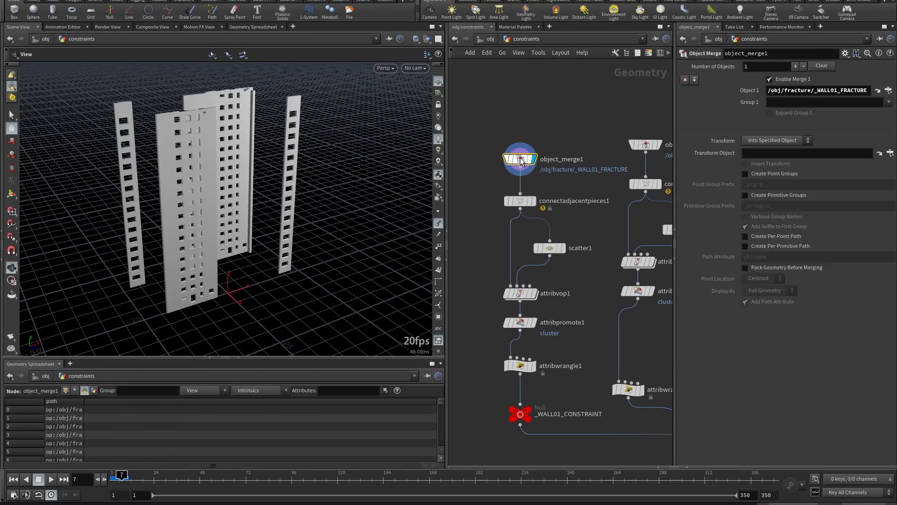
drag(268, 238, 222, 219)
Display connectadjacentpieces1 with its settings and examine the connection lines between the wall pieces.
click(533, 204)
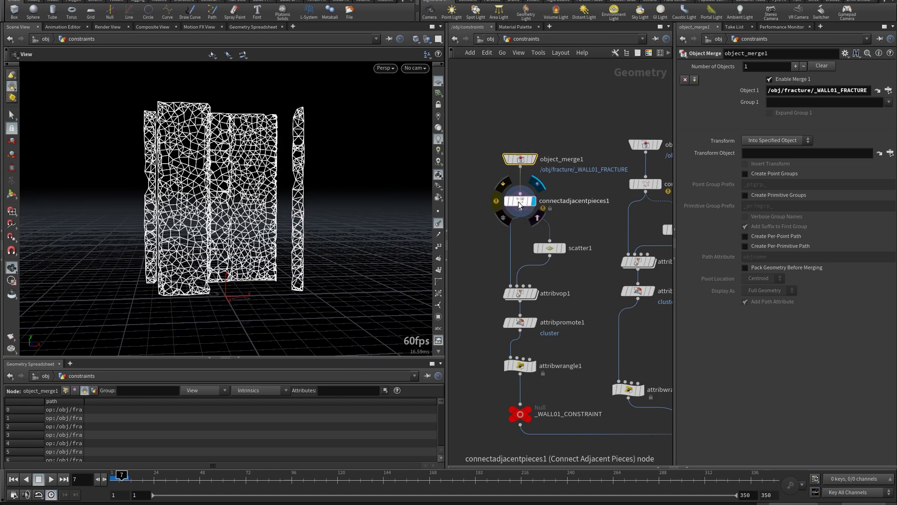
click(519, 201)
scroll(406, 206, up, 3)
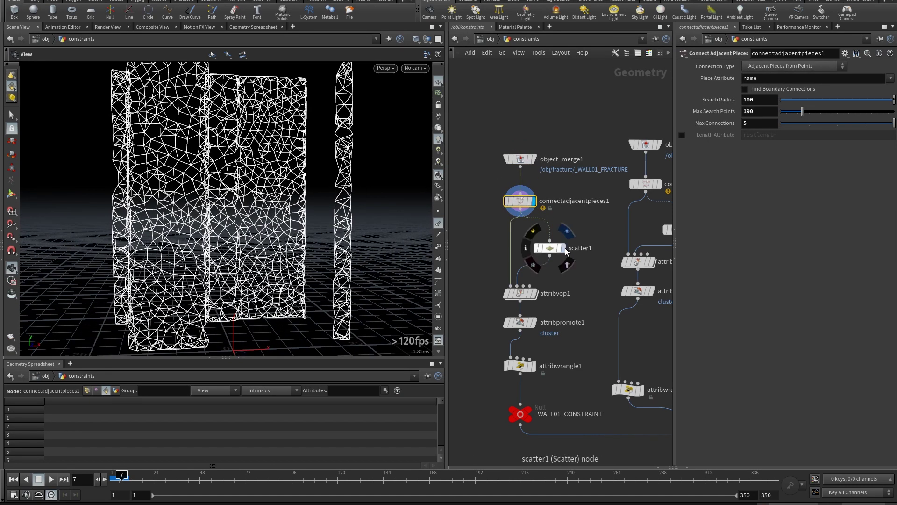
Check scatter1 and display attribvop1 with its parameters to examine the coloured wall clusters.
click(564, 249)
click(535, 295)
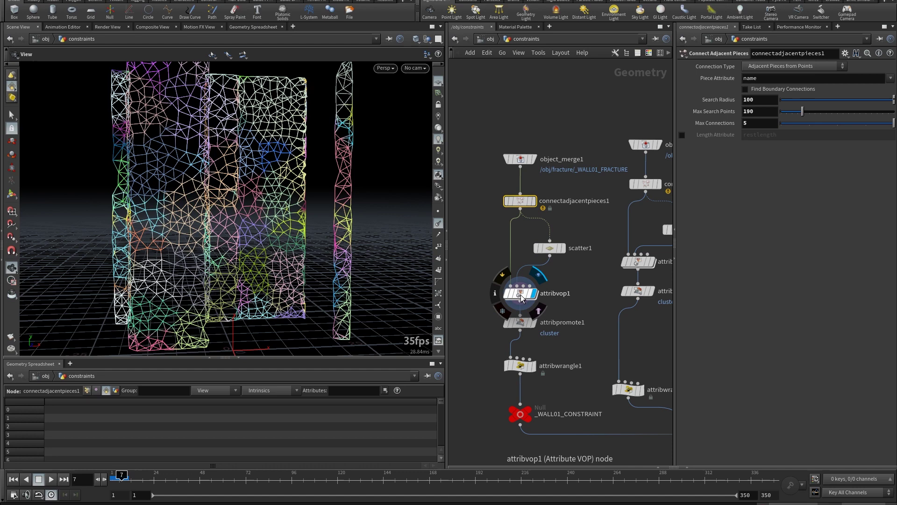
click(520, 295)
drag(292, 236, 310, 222)
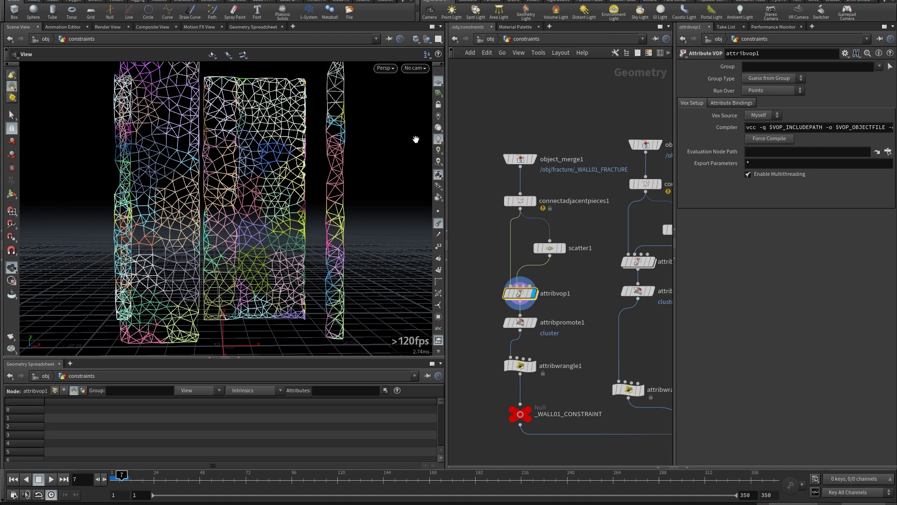
Enter the VEX network inside attribvop1 and inspect the nearpoint1 node and the cluster bind1 node.
mouse_move(519, 293)
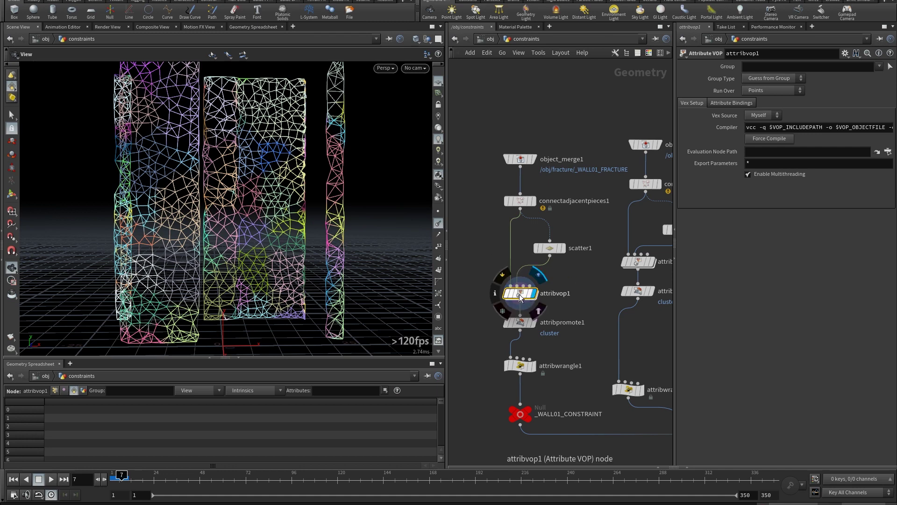
double_click(519, 292)
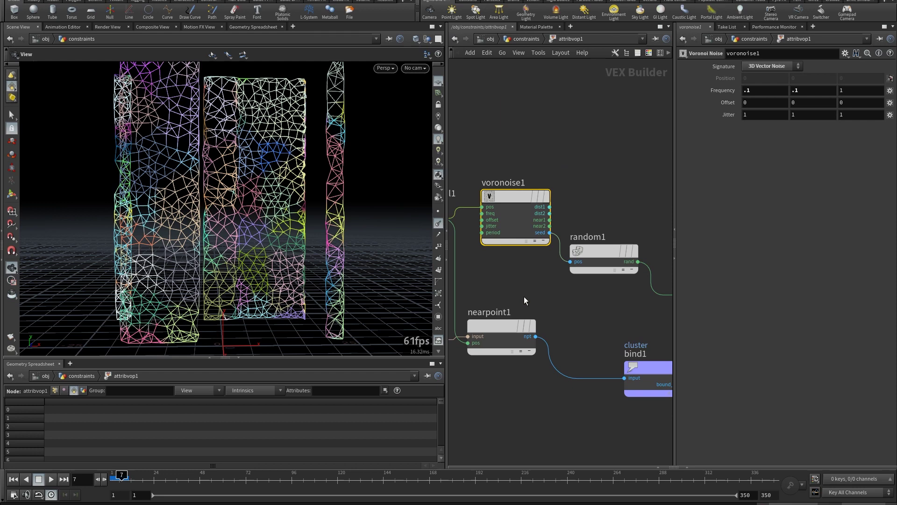
scroll(616, 328, up, 3)
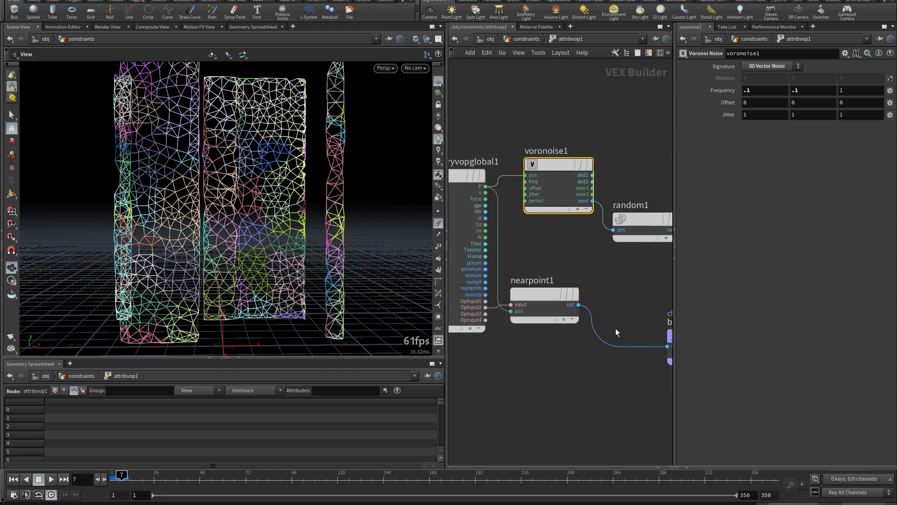
click(542, 296)
drag(510, 305, 483, 308)
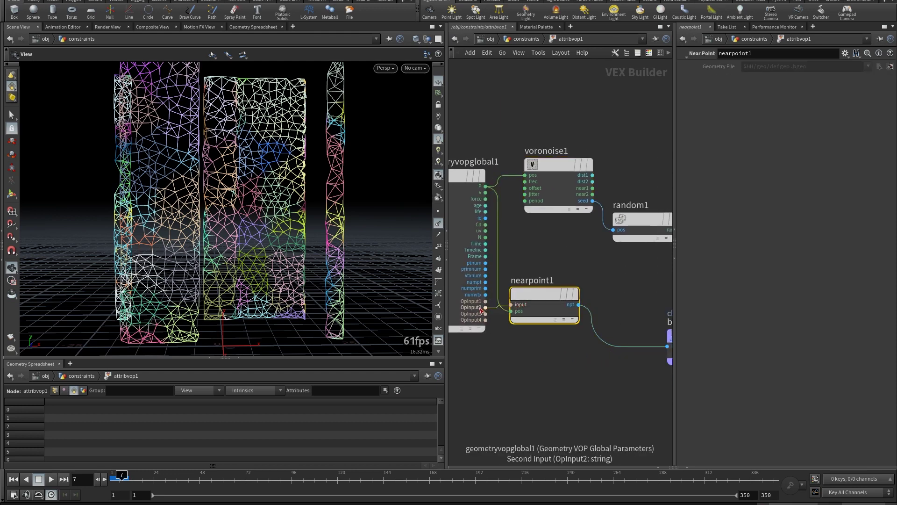
middle_drag(565, 360, 511, 358)
click(569, 324)
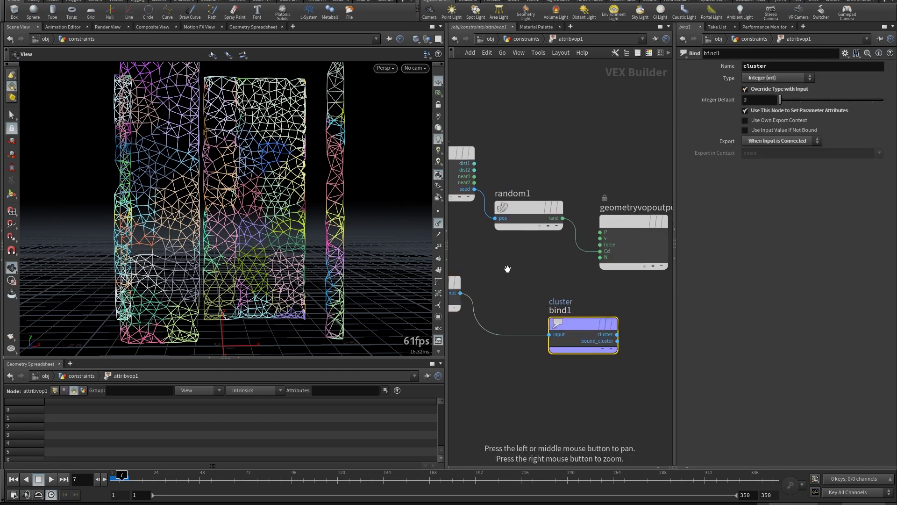
Inspect the voronoise1 and random1 settings and follow the random output into the Cd input of geometryvopoutput1.
drag(636, 140, 678, 138)
drag(519, 253, 570, 302)
click(531, 197)
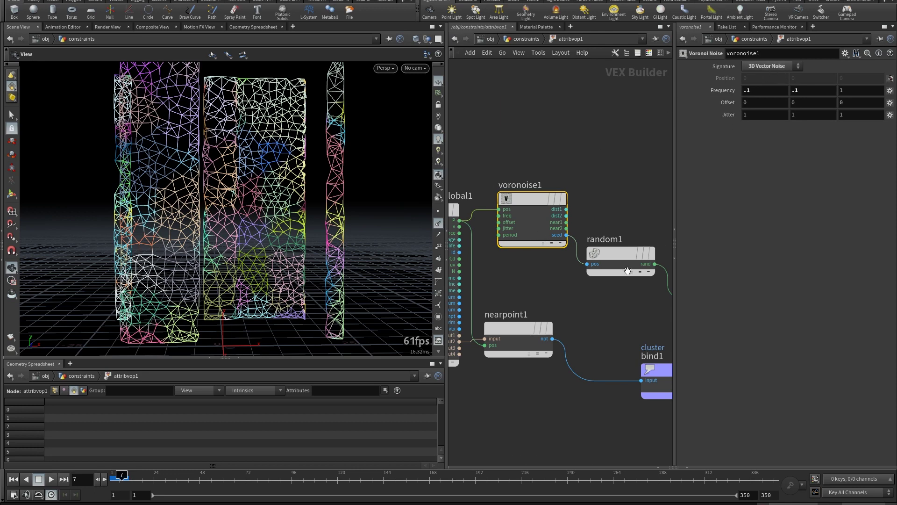
drag(640, 261, 579, 254)
double_click(548, 236)
click(554, 247)
drag(586, 307, 512, 288)
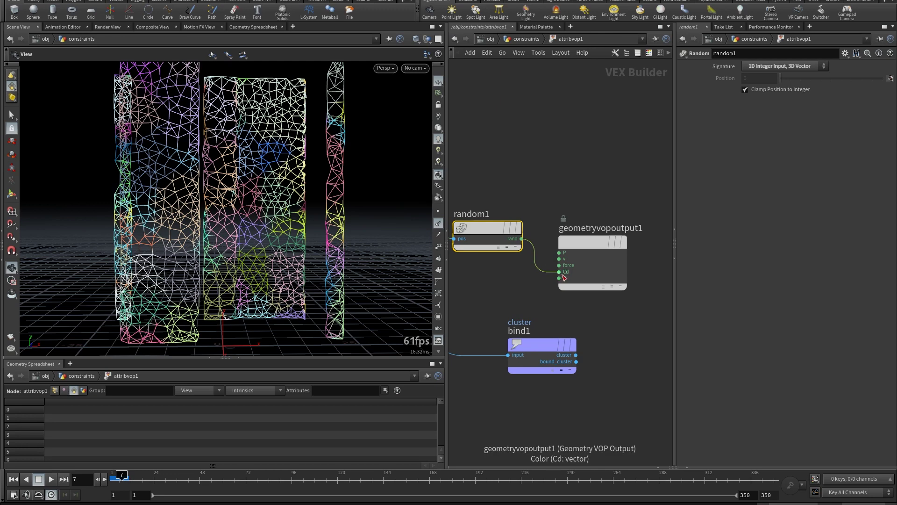
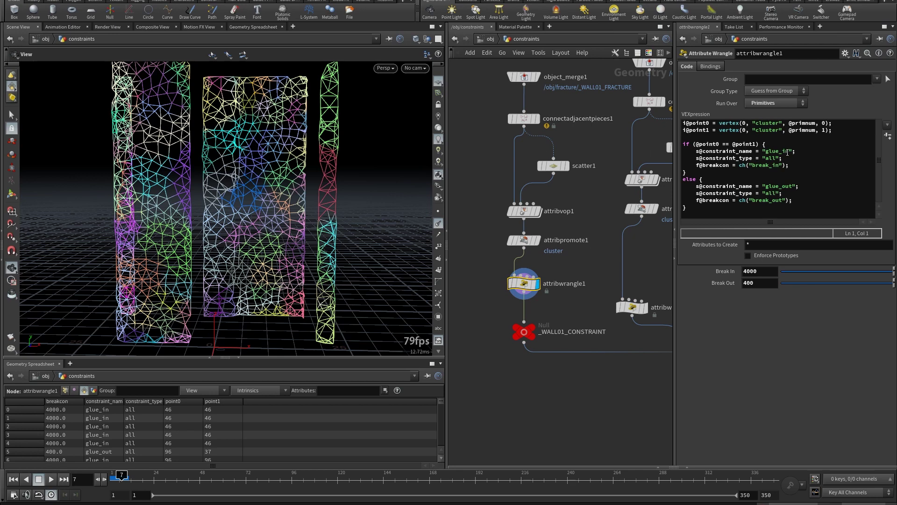
Highlight the glue_in constraint name and the breakcon attribute in attribwrangle1's VEXpression to examine the cluster conditions.
right_drag(137, 225, 194, 192)
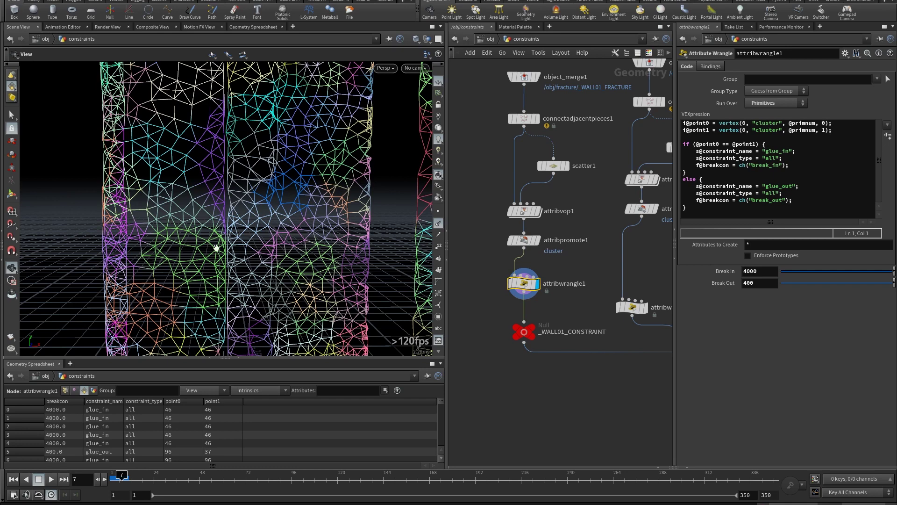
drag(789, 151, 773, 151)
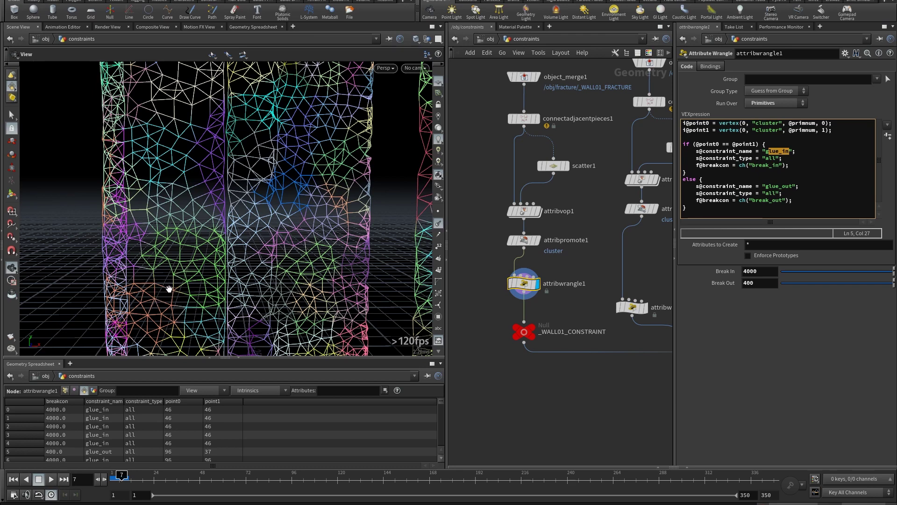
click(772, 186)
drag(728, 166, 706, 166)
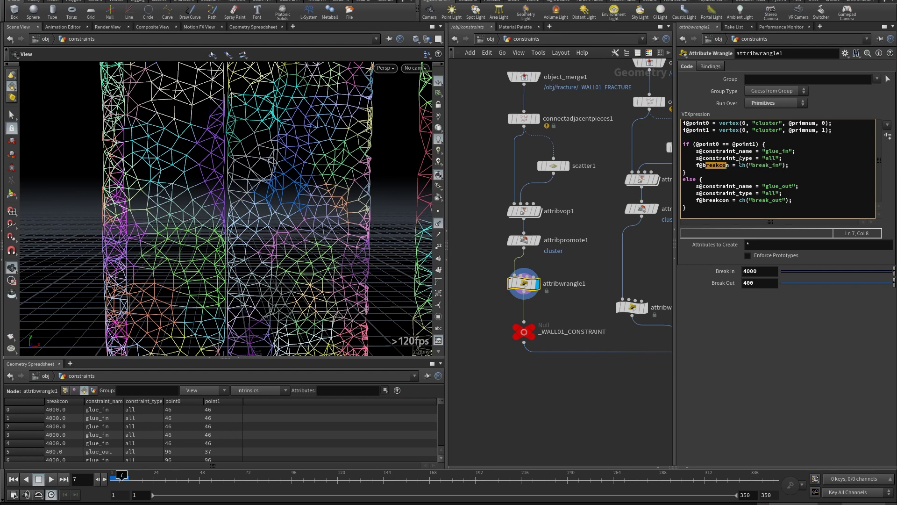
click(779, 186)
click(579, 387)
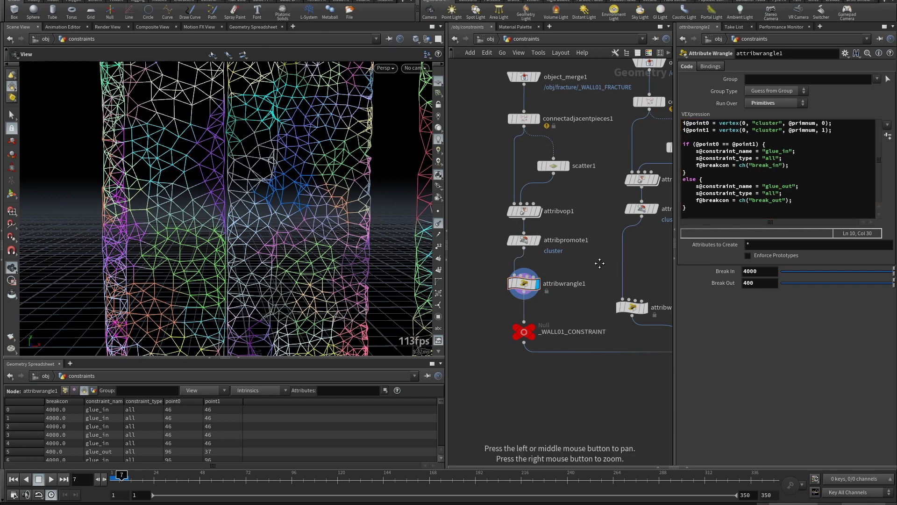
Display the _INSIDE_CONSTRAINT and _WALL02_CONSTRAINT nulls in turn to view their constraint lines.
middle_drag(598, 256, 528, 223)
right_drag(528, 223, 562, 260)
middle_drag(584, 281, 563, 285)
click(565, 312)
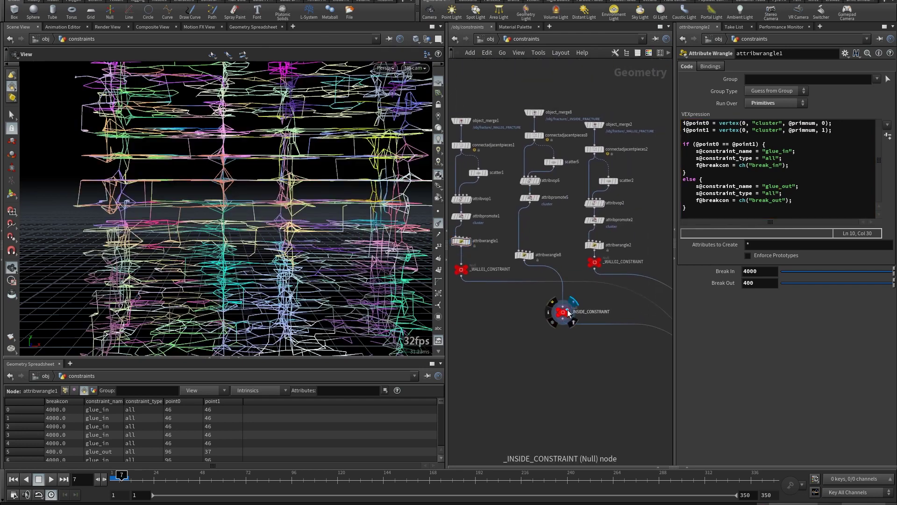
drag(282, 214, 295, 226)
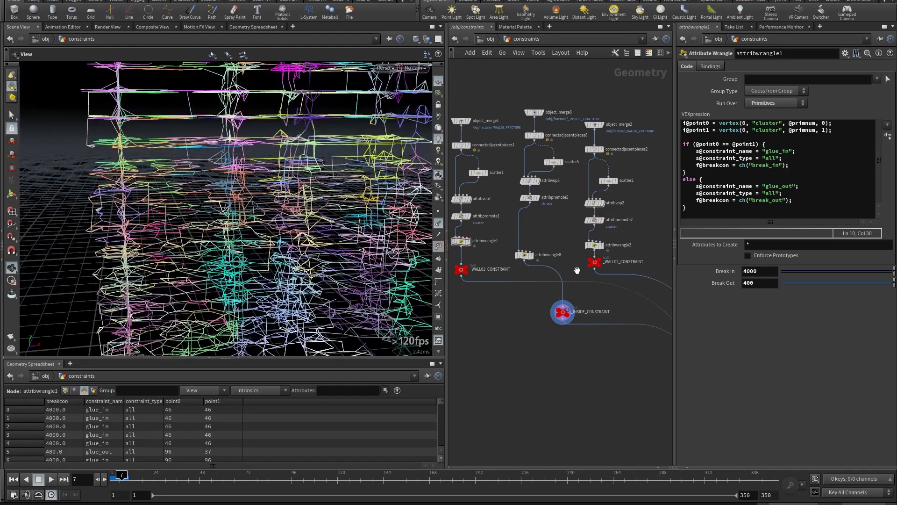
middle_drag(567, 262, 495, 251)
click(524, 252)
middle_drag(581, 302, 501, 283)
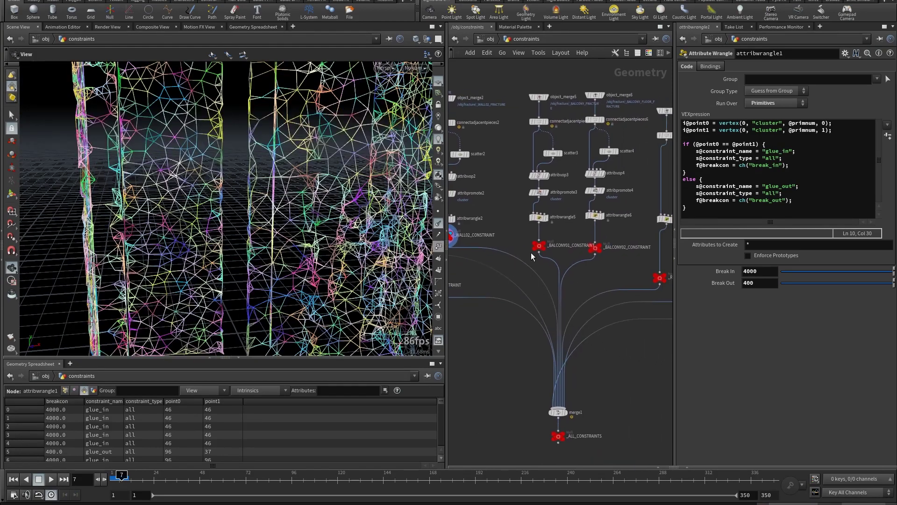
Display the _BALCONY01_CONSTRAINT and _BALCONY02_CONSTRAINT nulls in turn.
click(537, 243)
middle_drag(579, 269, 511, 263)
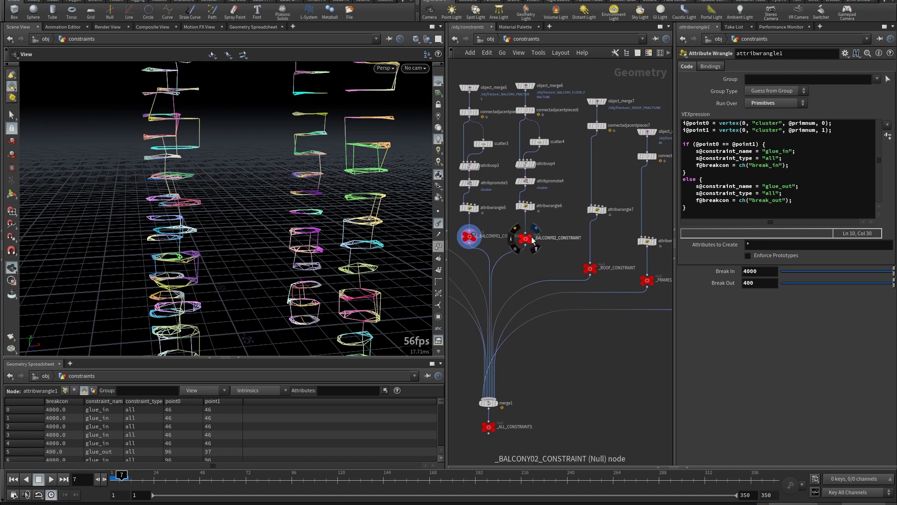
click(527, 239)
middle_drag(597, 287, 508, 272)
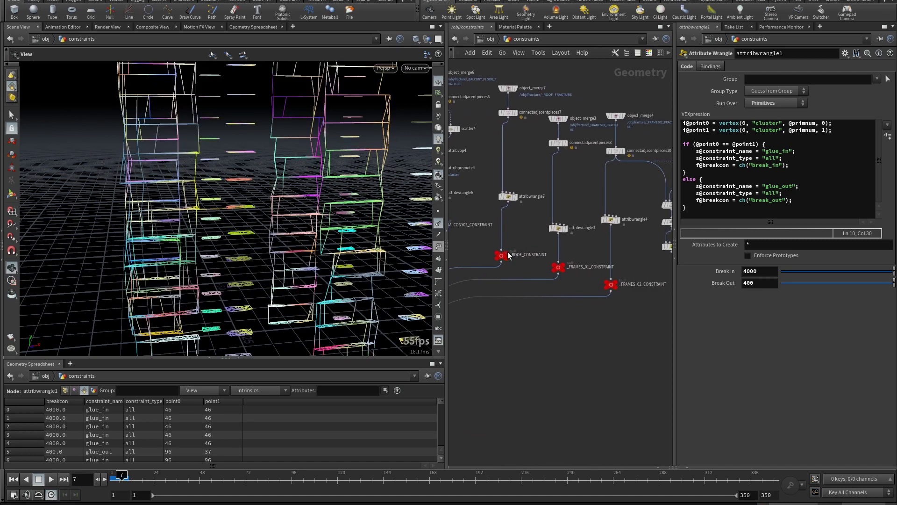
Display the _ROOF_CONSTRAINT null and view its constraint lines from an elevated angle.
click(507, 252)
right_drag(322, 220, 265, 304)
drag(339, 150, 345, 182)
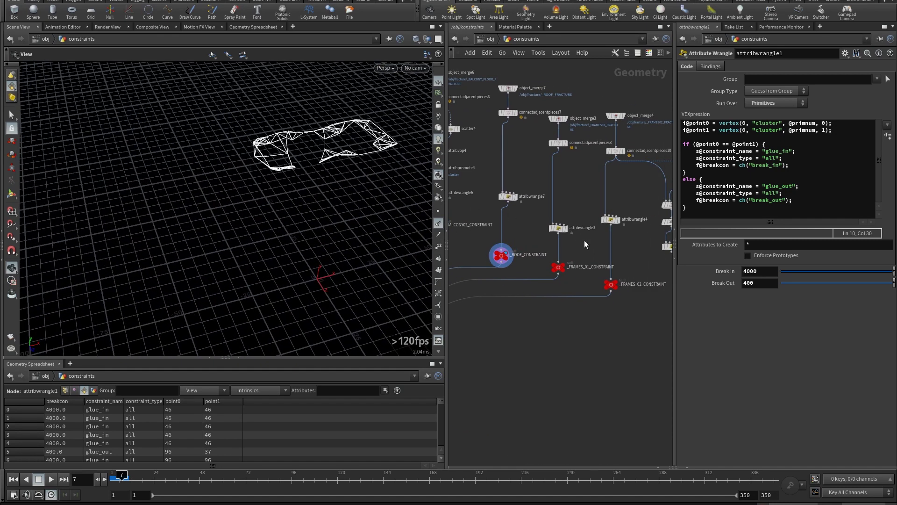
Display the _FRAMES_01_CONSTRAINT null and inspect the connectadjacentpieces3 and attribwrangle3 settings in its branch.
click(563, 269)
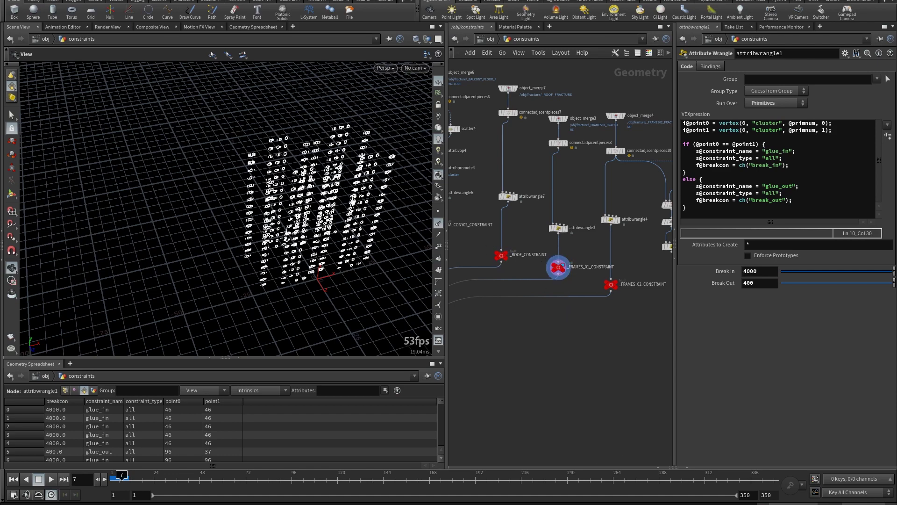
right_drag(367, 202, 376, 136)
drag(363, 172, 333, 140)
click(558, 144)
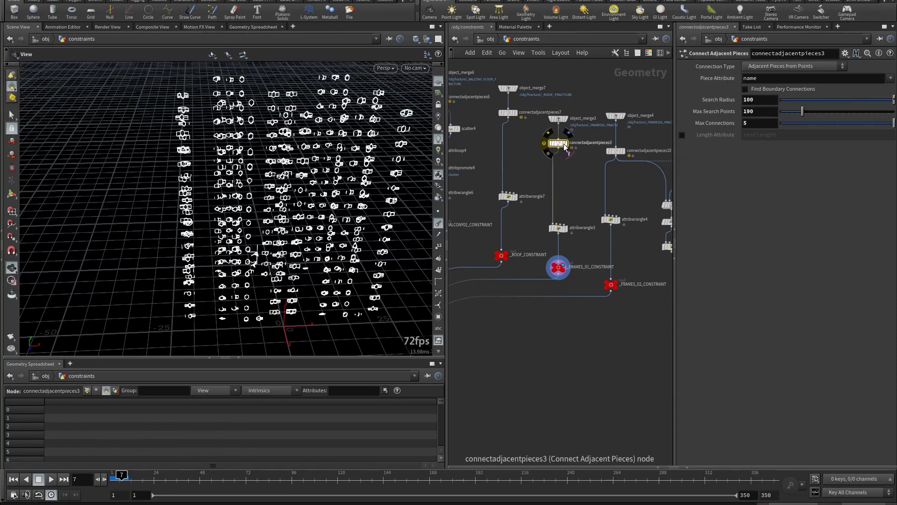
click(558, 228)
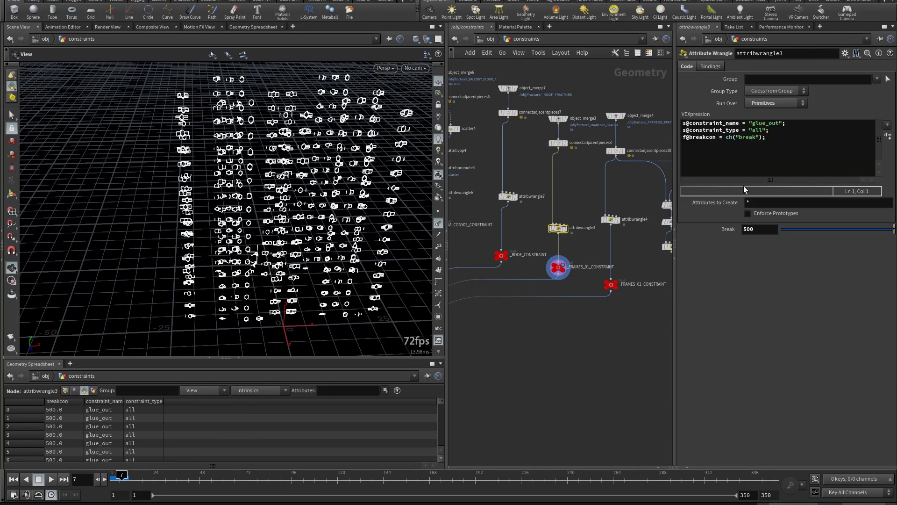
Follow the merged branches to the _ALL_CONSTRAINTS null and examine it.
drag(610, 332, 607, 256)
click(561, 302)
drag(425, 208, 456, 163)
right_drag(456, 164, 474, 55)
Return to the object level, rewind the timeline to frame 1 and open the rbd_simulation DOP network.
click(491, 38)
drag(559, 254, 538, 279)
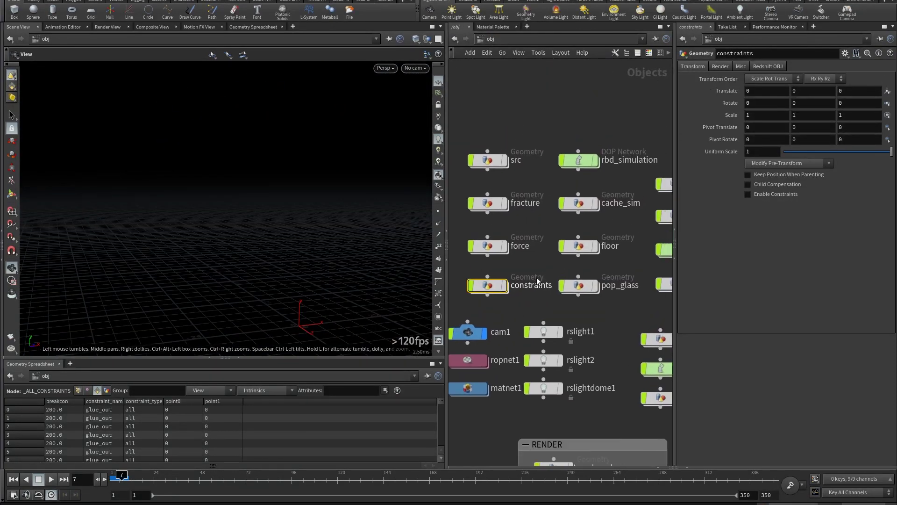
click(13, 479)
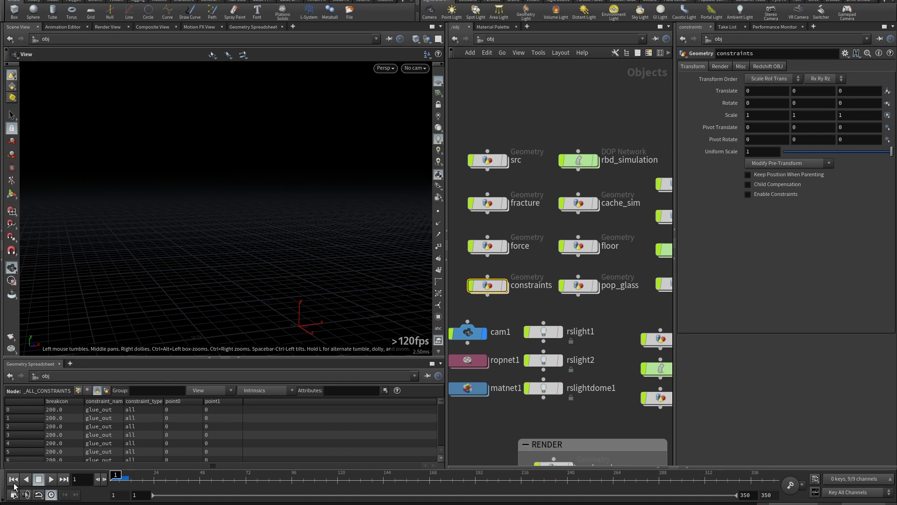
click(586, 163)
double_click(585, 164)
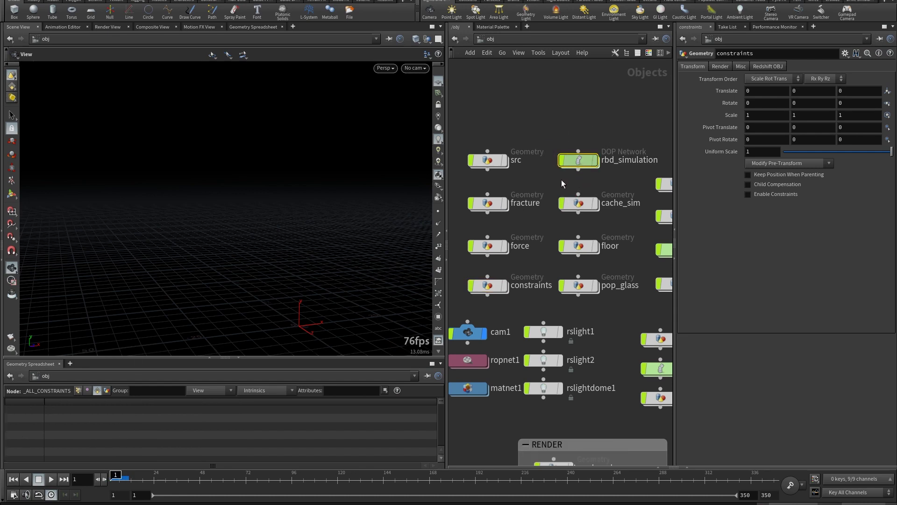
Select the nine rbd_ object nodes feeding merge3 to review their shared Physical settings and follow them to rigidbodysolver1.
drag(525, 256, 619, 248)
right_drag(546, 201, 531, 233)
drag(530, 232, 609, 276)
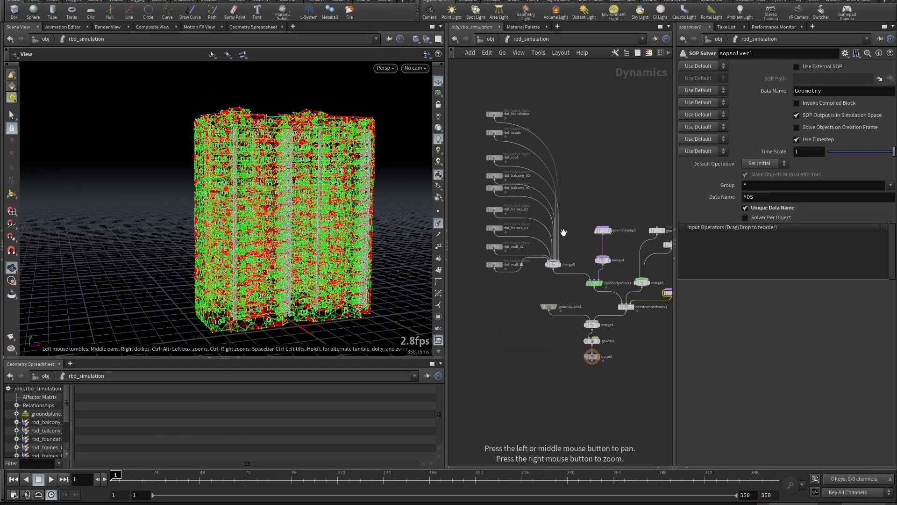
drag(572, 242, 595, 275)
right_drag(583, 179, 587, 166)
drag(587, 167, 589, 160)
drag(495, 102, 499, 300)
right_drag(506, 297, 536, 287)
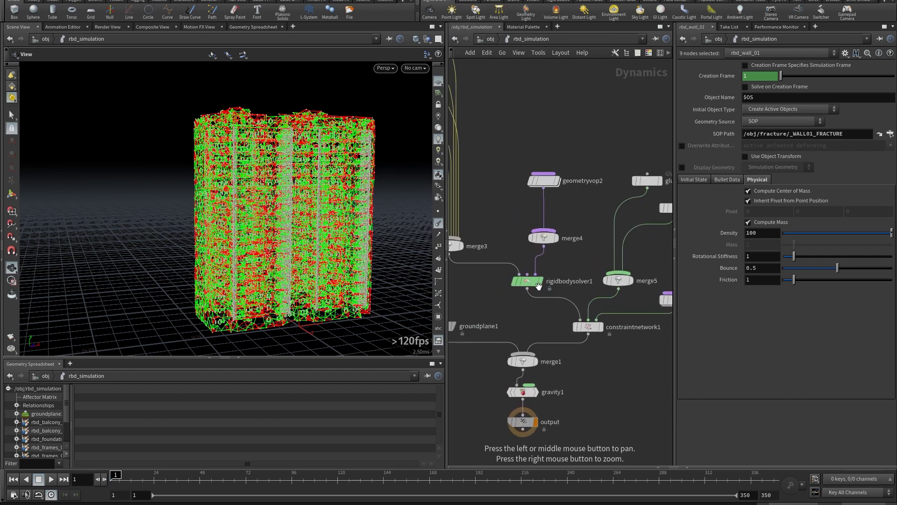
Inspect the rigidbodysolver1 settings and the geometryvop2 inputs with their SOP path and force parameters.
click(530, 315)
click(527, 281)
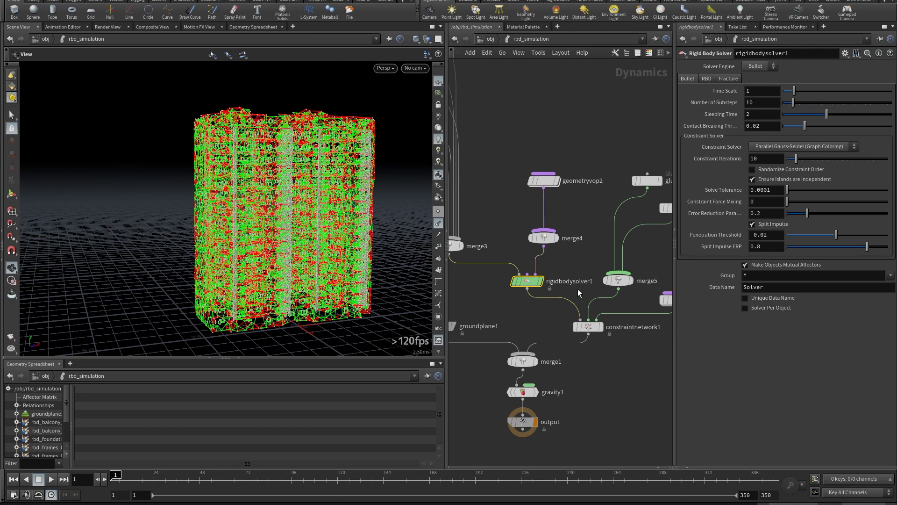
click(550, 184)
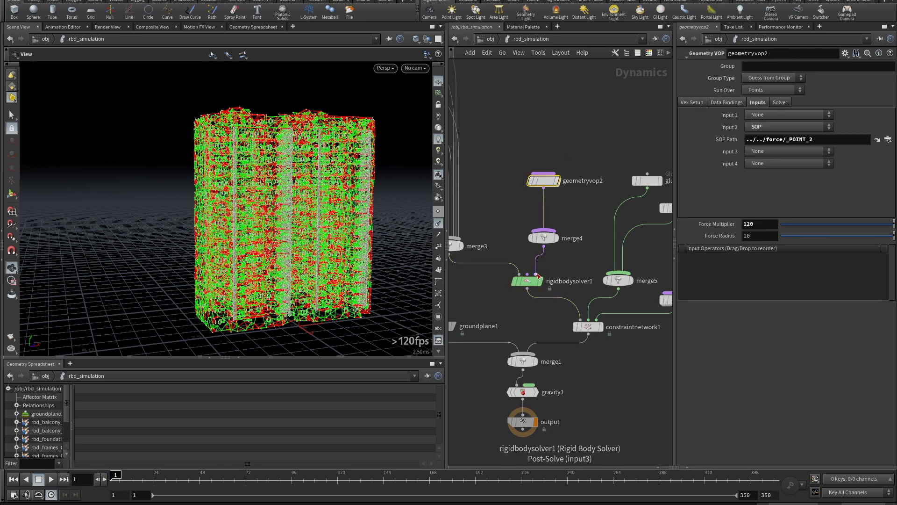
Open geometryvop2 and examine how the global P and OpInput2 outputs feed the nearpoint1 node.
double_click(542, 181)
right_drag(508, 185, 507, 224)
middle_drag(482, 235, 609, 253)
middle_drag(497, 287, 623, 255)
middle_drag(527, 265, 516, 281)
scroll(527, 243, up, 5)
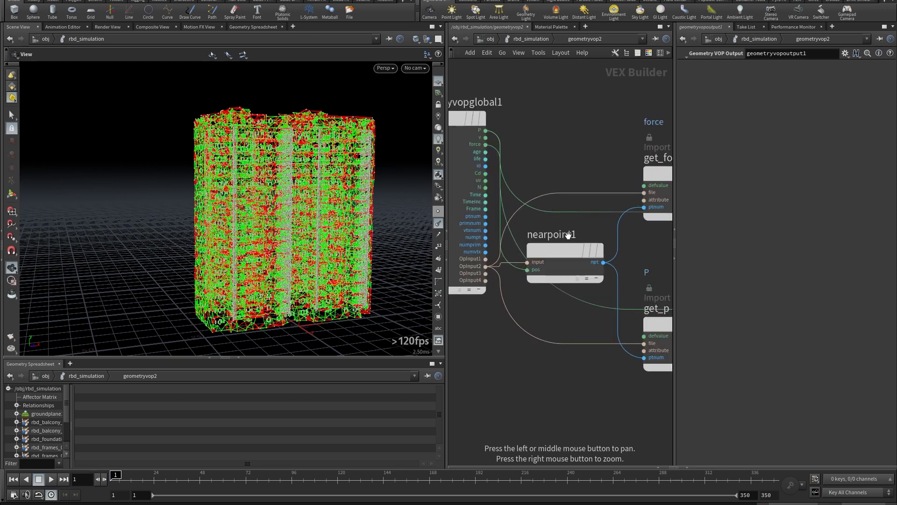
click(576, 260)
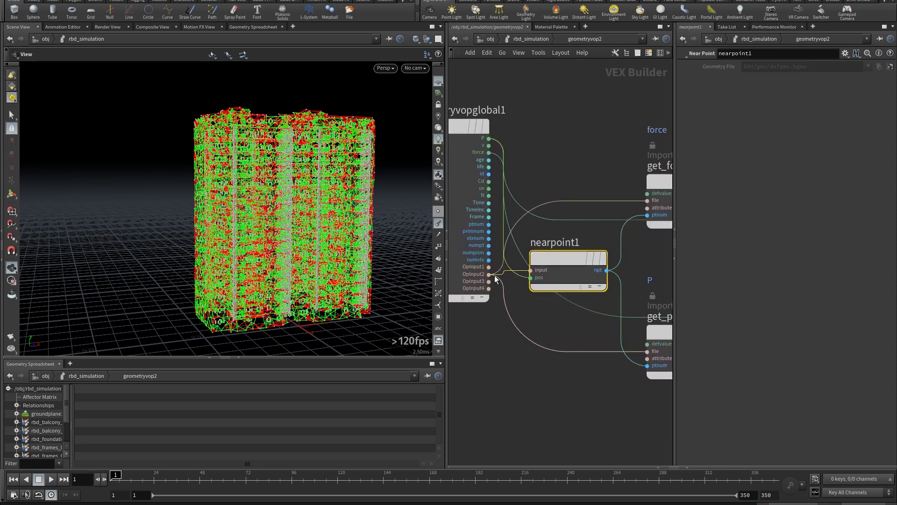
mouse_move(548, 263)
Open the force network and examine the _POINT_2 null referenced by geometryvop2.
click(539, 42)
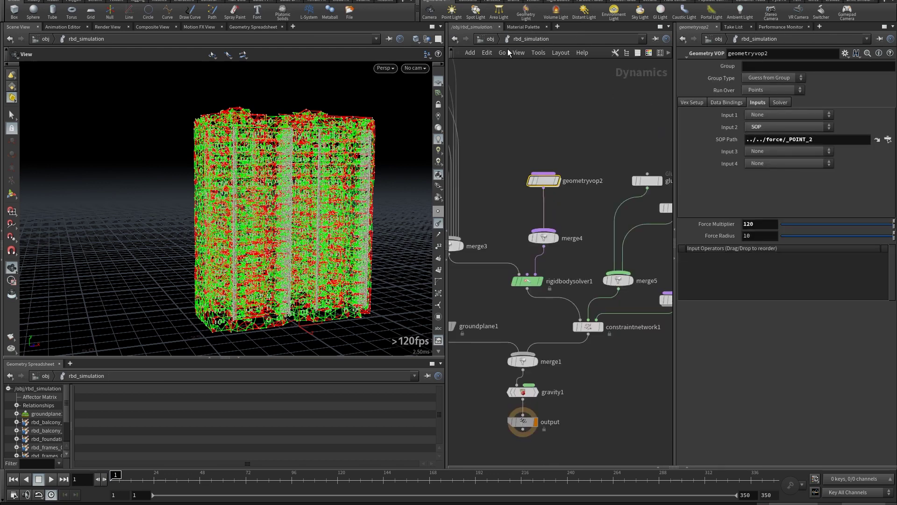
click(499, 40)
double_click(495, 248)
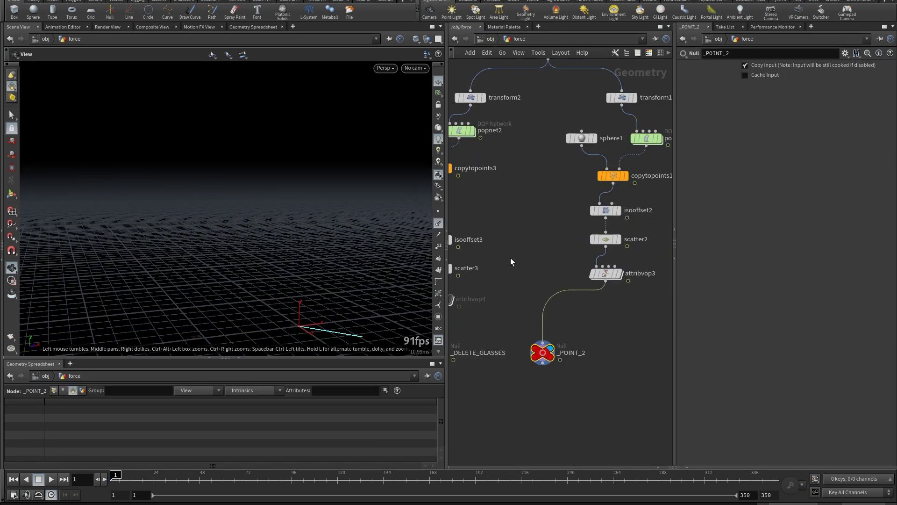
mouse_move(551, 359)
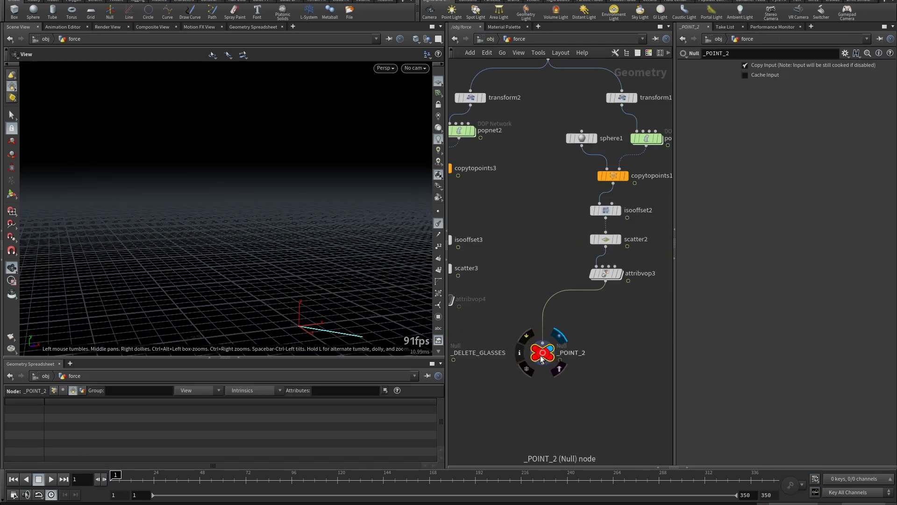
Reopen geometryvop2 inside rbd_simulation and follow the OpInput2 connection into nearpoint1.
click(490, 39)
middle_drag(547, 294, 521, 283)
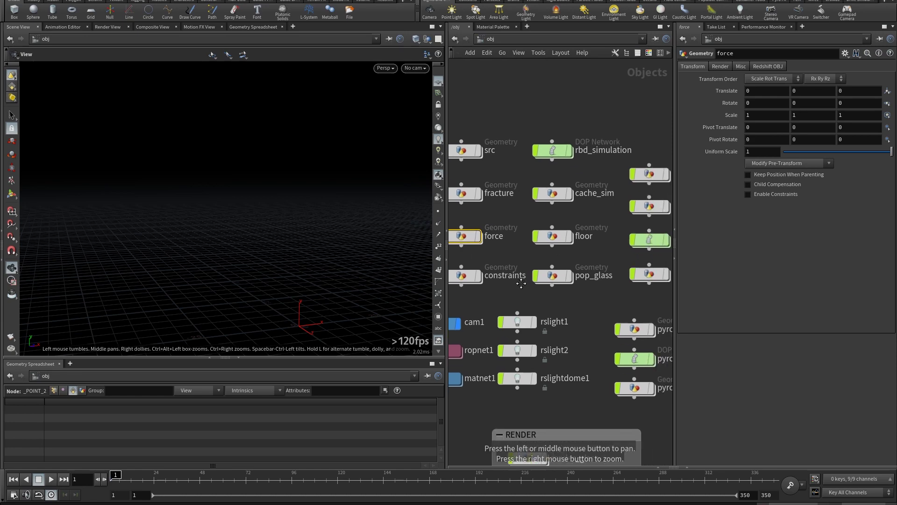
double_click(559, 151)
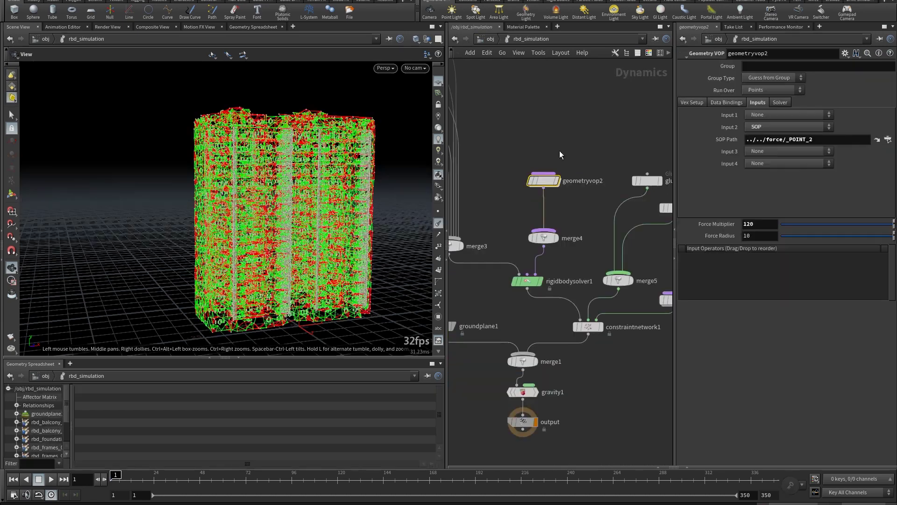
double_click(543, 181)
middle_drag(553, 292, 526, 297)
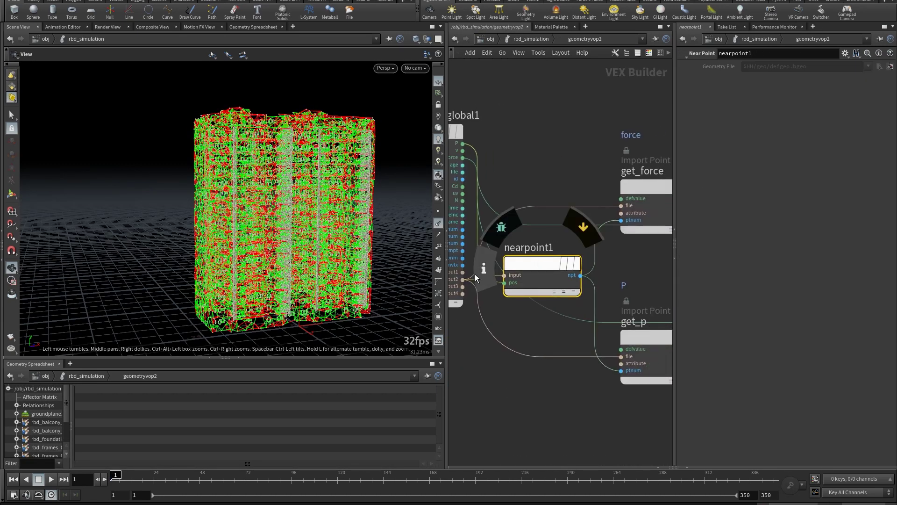
middle_drag(467, 280, 499, 279)
drag(500, 280, 499, 281)
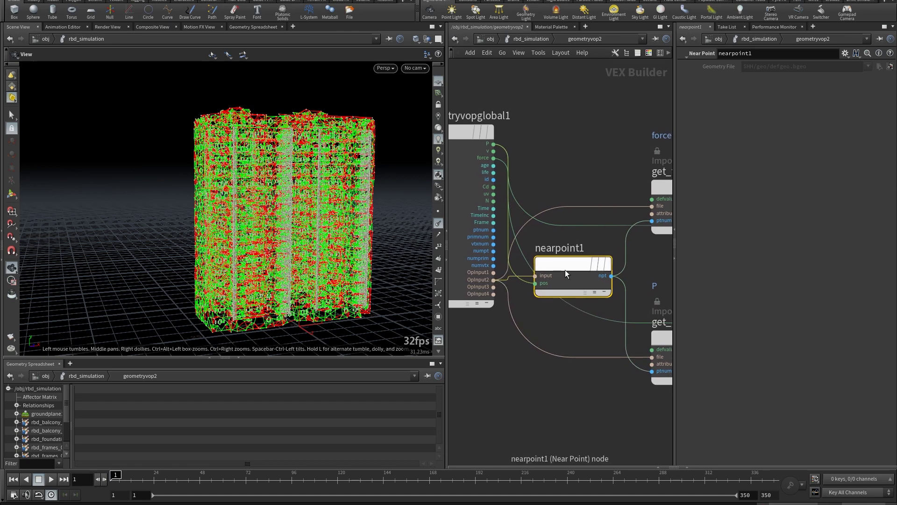
mouse_move(570, 265)
key(space)
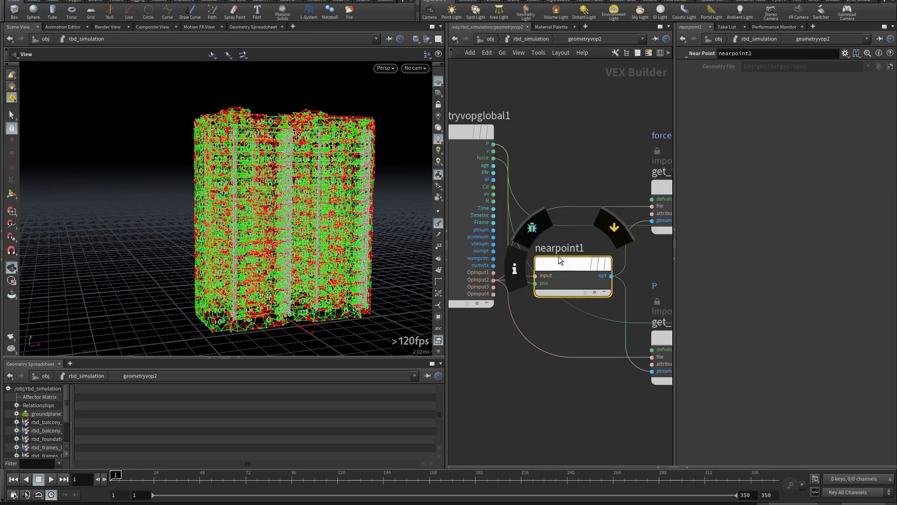
Trace the nearpoint1 output into get_force and get_p, and inspect the distance1 node and its position inputs.
drag(587, 273, 538, 261)
scroll(530, 265, down, 2)
drag(563, 289, 563, 298)
mouse_move(563, 299)
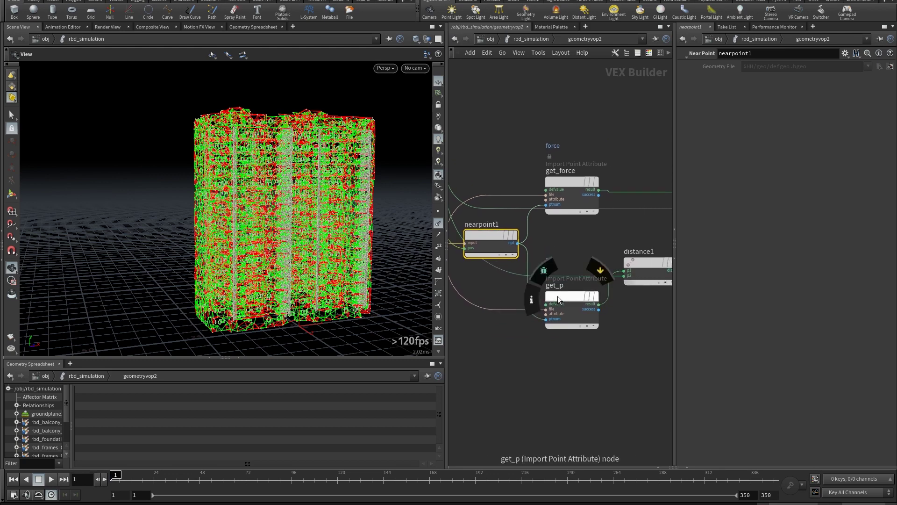
drag(612, 292, 566, 300)
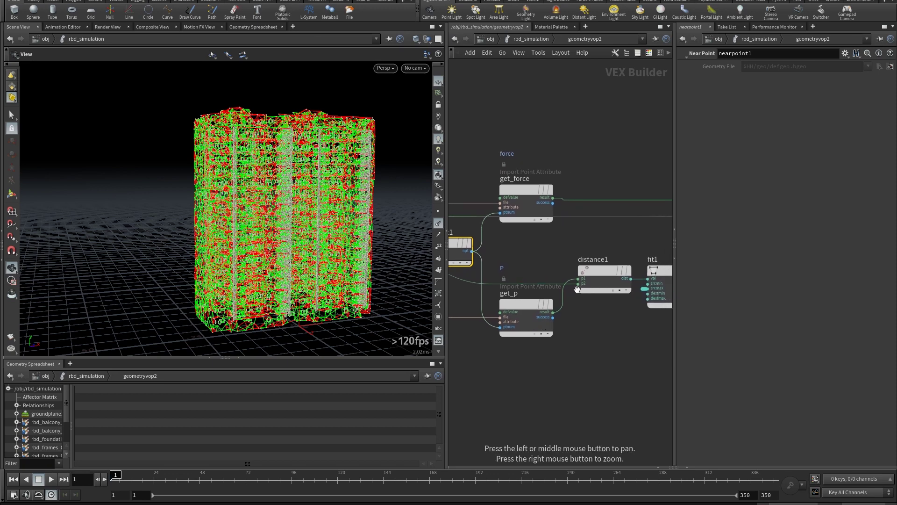
middle_drag(567, 286, 623, 293)
click(639, 282)
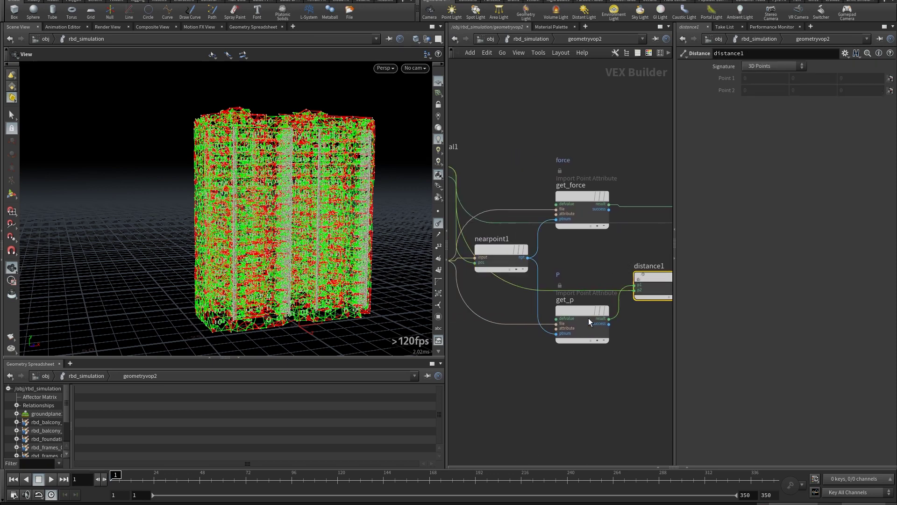
middle_drag(573, 311, 585, 322)
drag(585, 322, 592, 332)
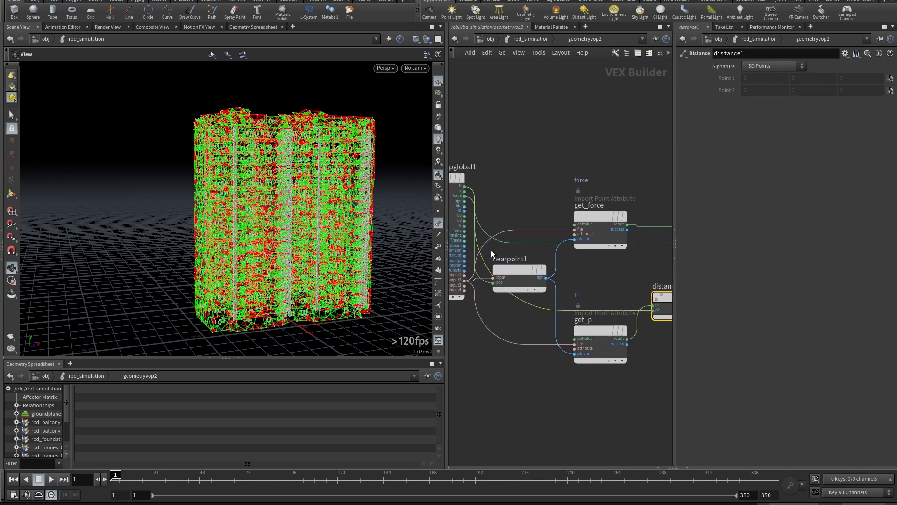
Inspect the fit1 range settings and the multiply1 input operators, and trace the force input back to get_force.
middle_drag(622, 323, 460, 315)
middle_drag(568, 335, 548, 338)
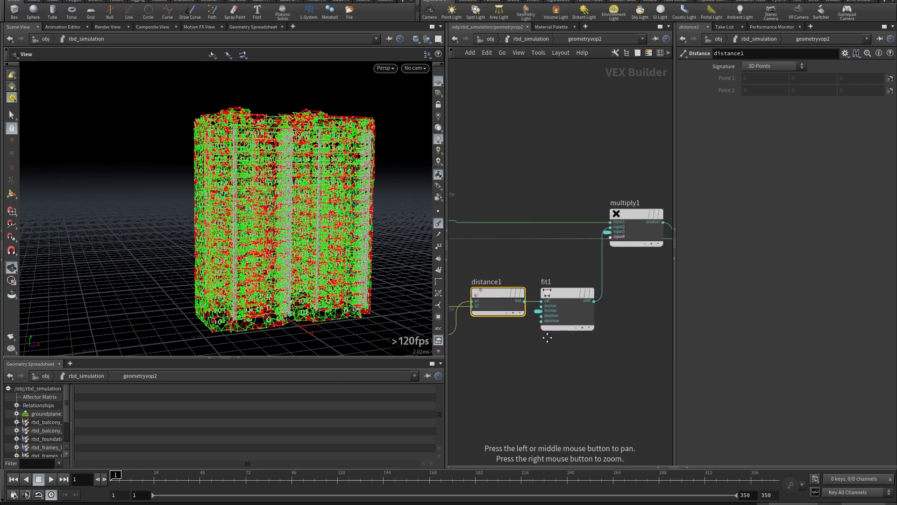
click(561, 293)
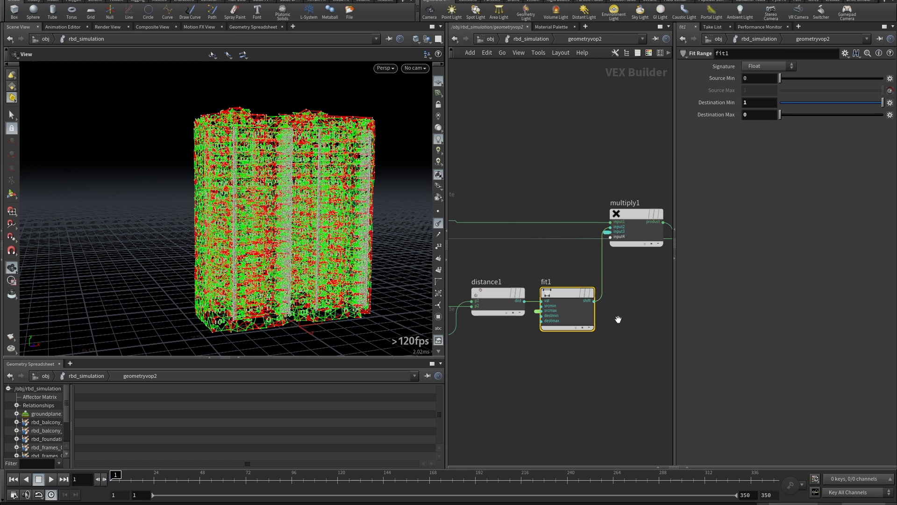
middle_drag(614, 311, 585, 322)
click(596, 226)
middle_drag(521, 229, 624, 246)
middle_drag(517, 249, 588, 252)
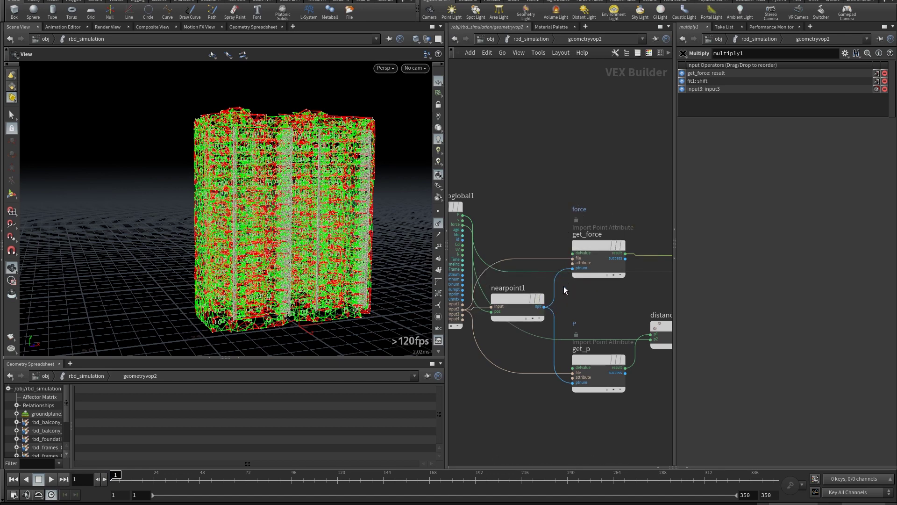
Inspect the add1 input operators and follow its sum into the force input of geometryvopoutput1.
middle_drag(631, 284, 517, 296)
middle_drag(598, 297, 477, 288)
middle_drag(572, 301, 495, 290)
middle_drag(569, 320, 660, 308)
click(566, 250)
middle_drag(519, 287, 639, 293)
mouse_move(516, 293)
middle_down()
mouse_move(644, 289)
mouse_move(475, 288)
middle_up()
middle_drag(586, 288, 438, 288)
middle_drag(624, 290, 472, 289)
middle_drag(598, 287, 569, 291)
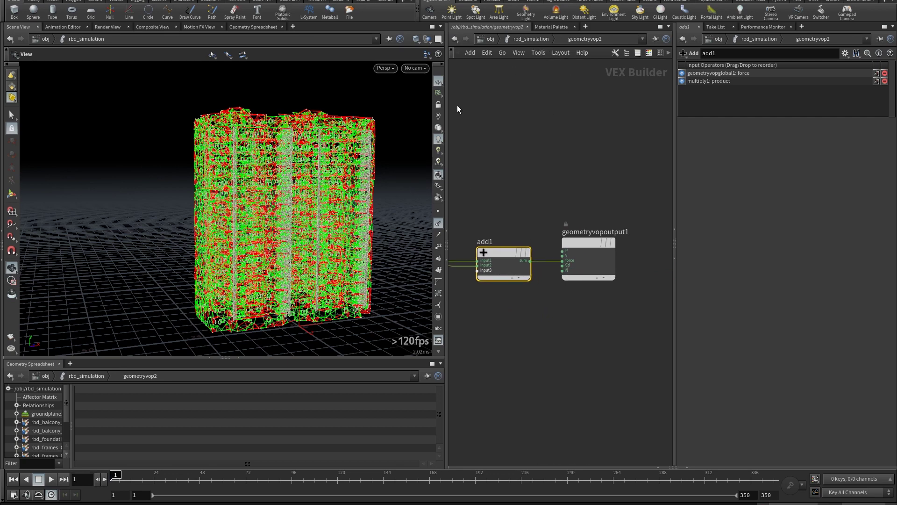
Return to rbd_simulation and compare the glue_out and glue_in constraint relationship settings.
click(537, 39)
middle_drag(587, 288, 531, 282)
middle_drag(586, 250, 537, 264)
click(568, 215)
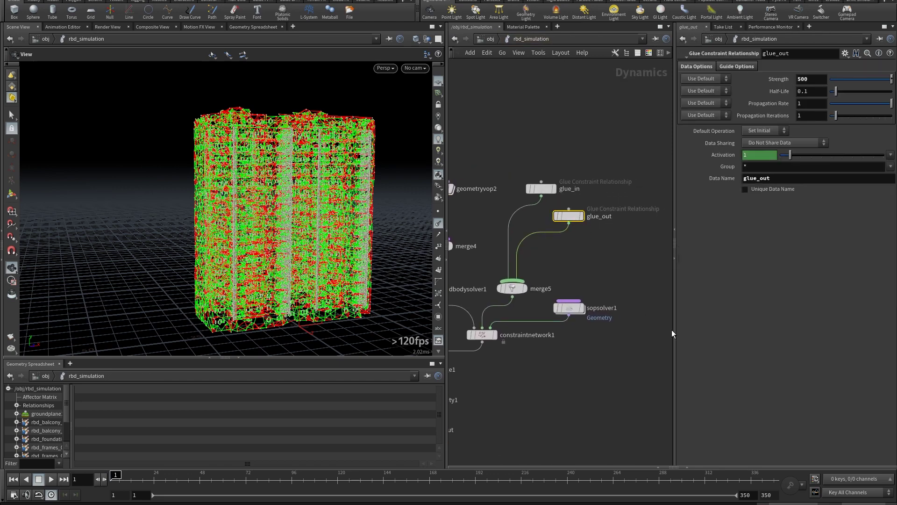
click(541, 188)
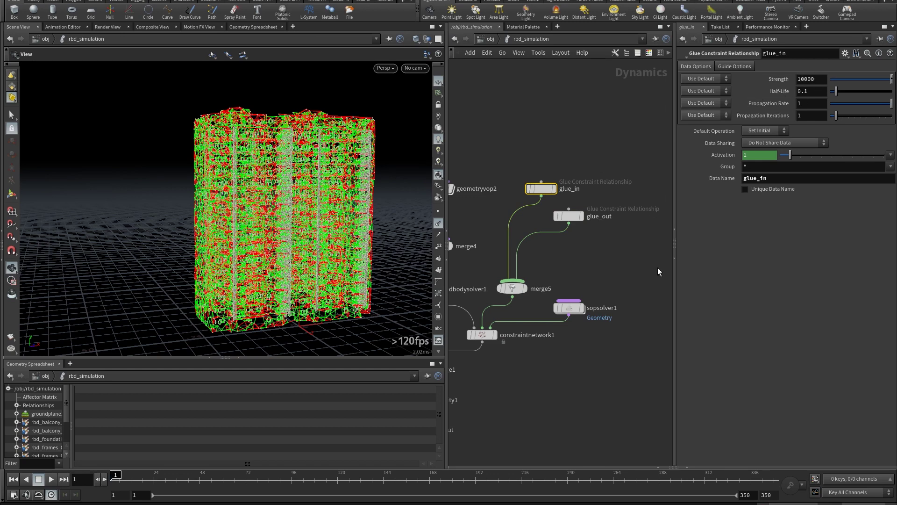
Open sopsolver1 and inspect the relationship_geometry and object_merge1 nodes feeding attribwrangle1.
middle_drag(567, 340, 582, 287)
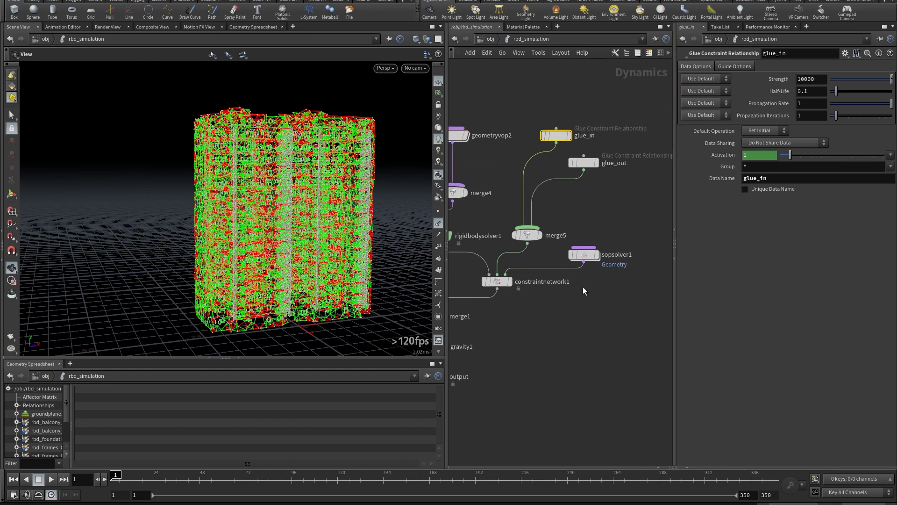
double_click(584, 255)
middle_drag(595, 264, 580, 282)
click(528, 234)
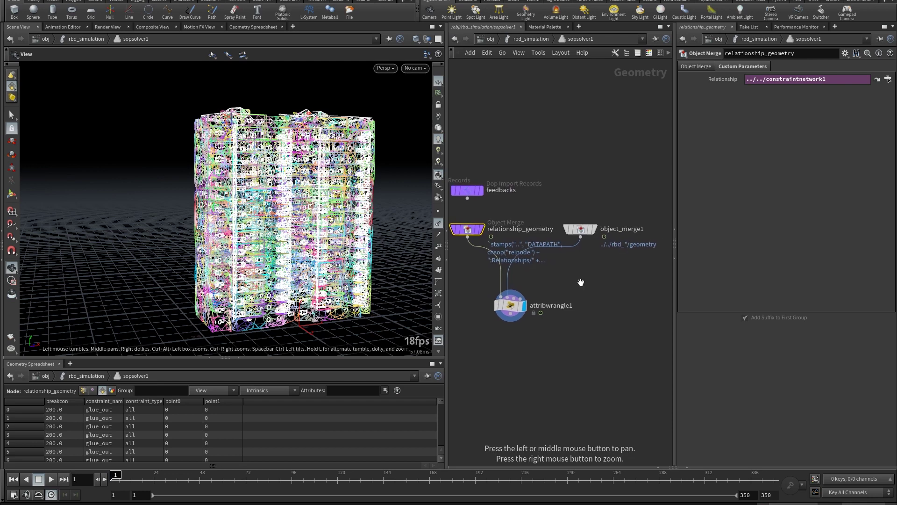
click(584, 231)
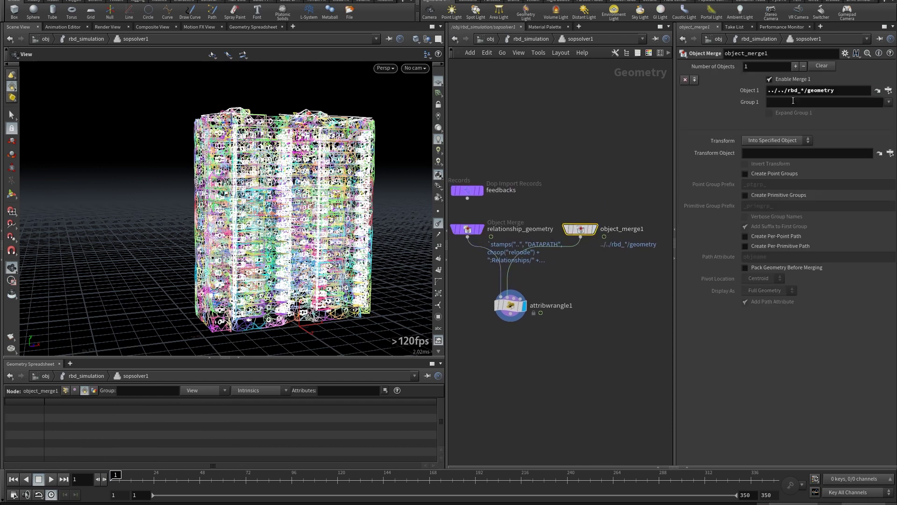
Check the rbd_ object nodes in rbd_simulation against the merge path and reopen sopsolver1.
click(539, 38)
middle_drag(472, 219, 528, 294)
middle_drag(615, 245, 362, 135)
double_click(543, 261)
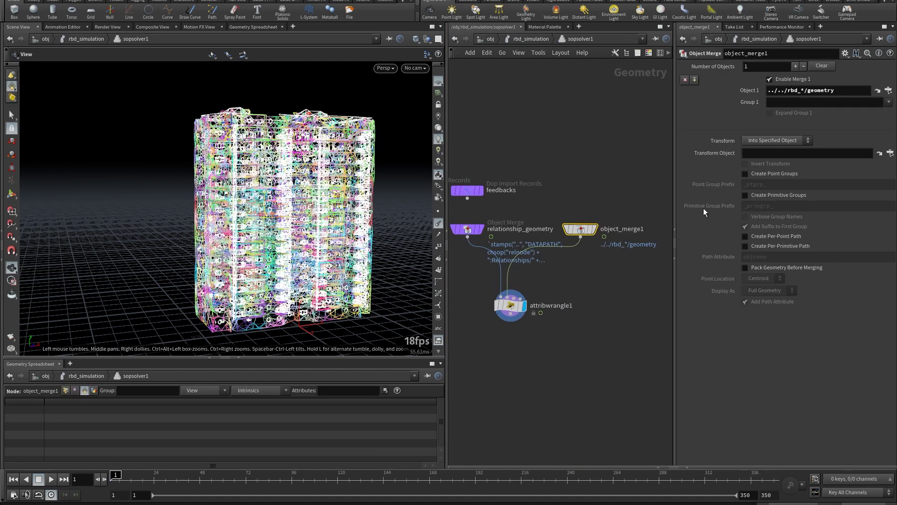
Review the VEX code in attribwrangle1 that removes constraint primitives by force strength, and return to rbd_simulation.
click(513, 318)
middle_drag(569, 360, 580, 340)
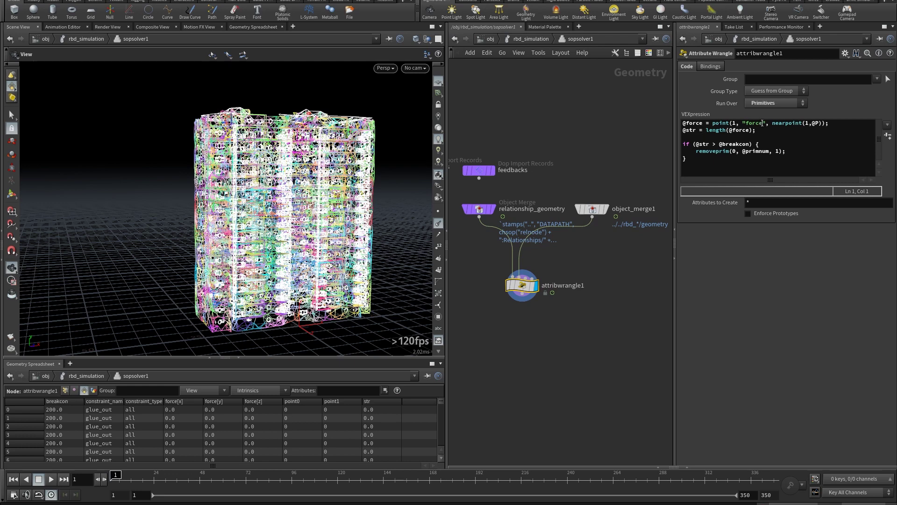
mouse_move(596, 207)
click(530, 39)
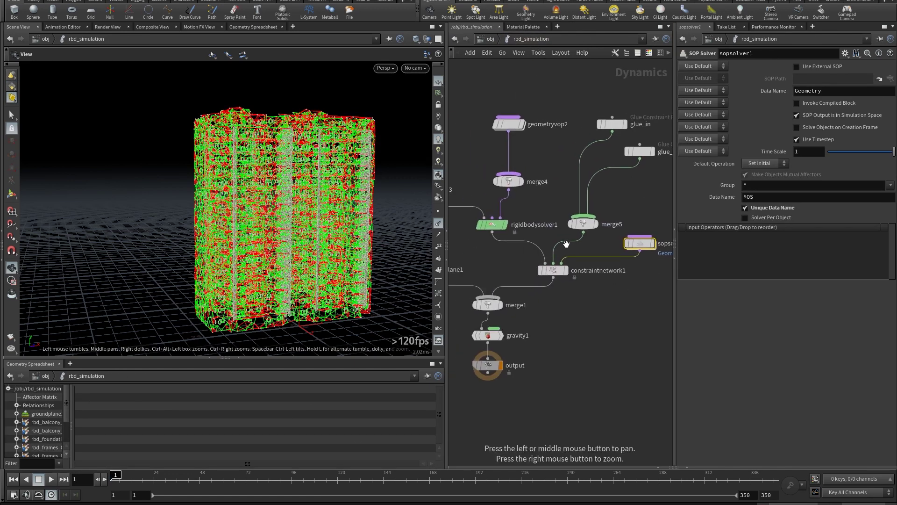
Look over the rbd_simulation network, go up to the object level and open the pop_glass geometry network.
middle_drag(544, 243, 552, 299)
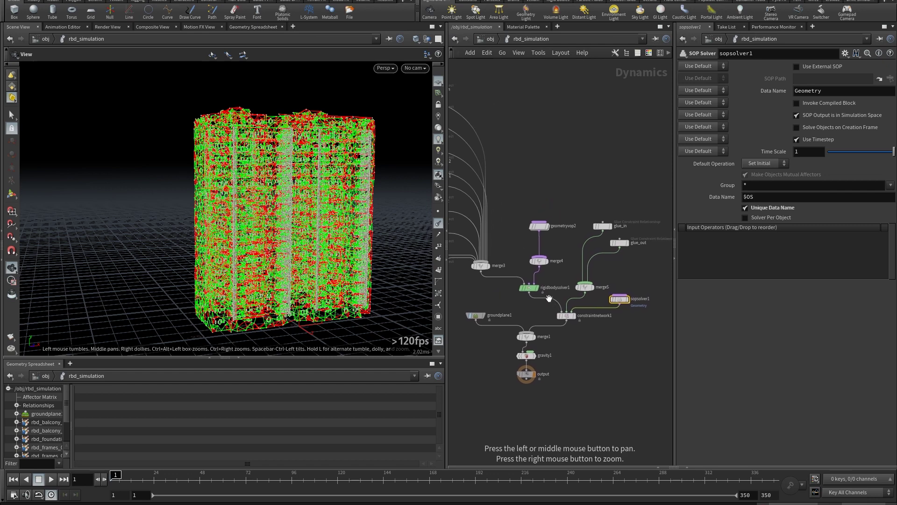
right_drag(555, 257, 565, 235)
key(u)
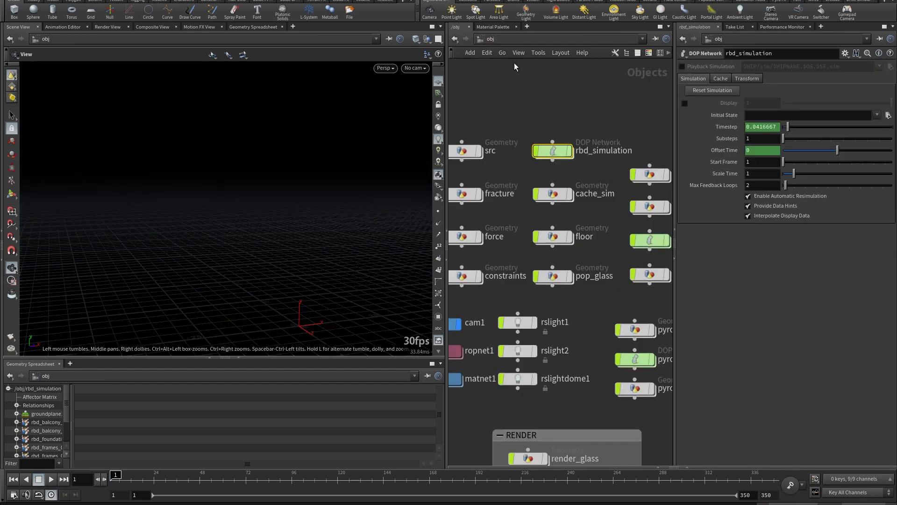
mouse_move(605, 216)
mouse_down()
mouse_move(628, 192)
mouse_move(547, 204)
mouse_move(622, 201)
mouse_move(609, 221)
mouse_up()
click(571, 279)
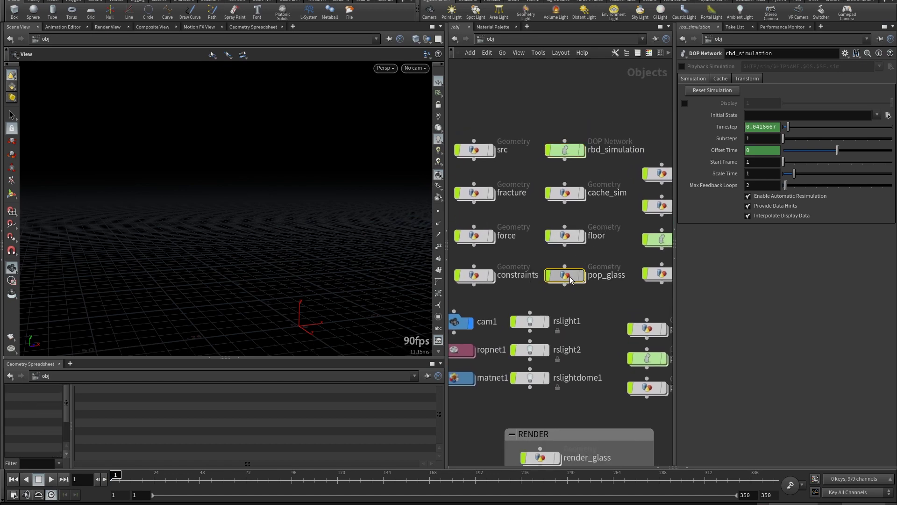
middle_drag(530, 150, 572, 332)
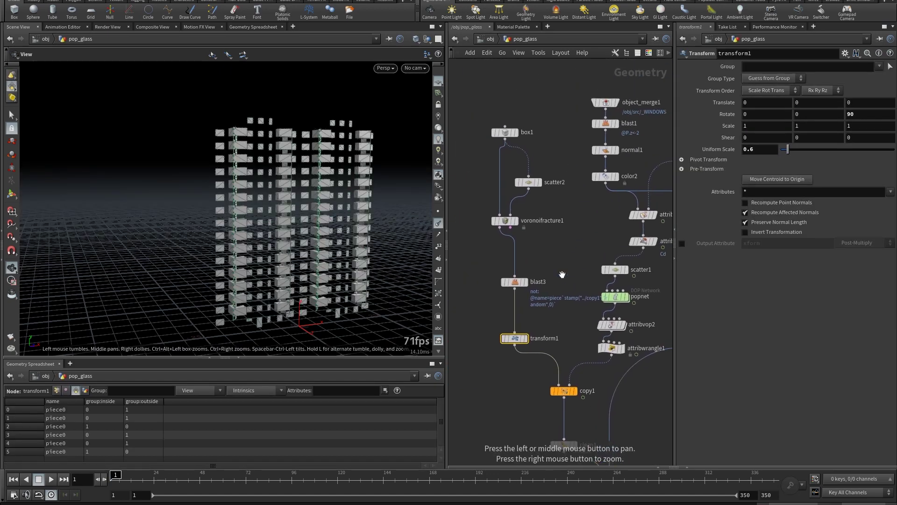
Display object_merge1, normal1 and color2 in pop_glass to examine how the window geometry is prepared.
middle_drag(596, 216, 496, 290)
click(512, 174)
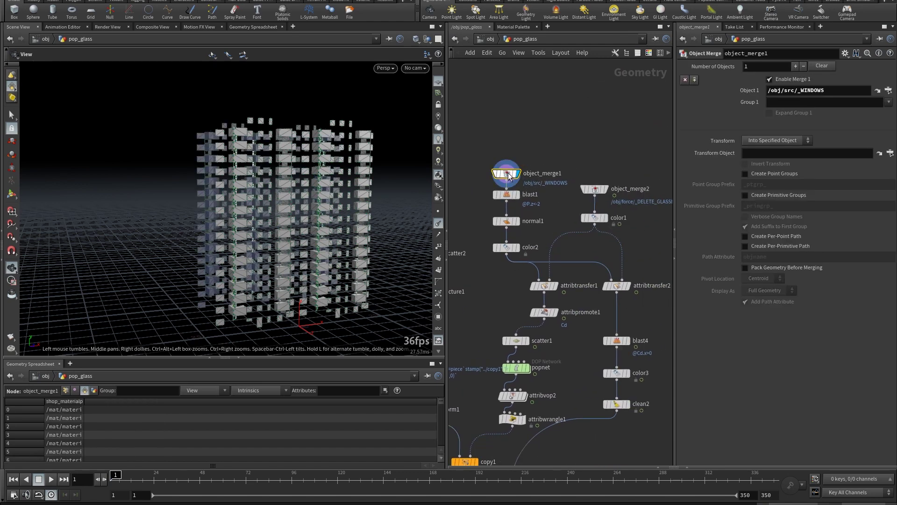
drag(327, 214, 385, 211)
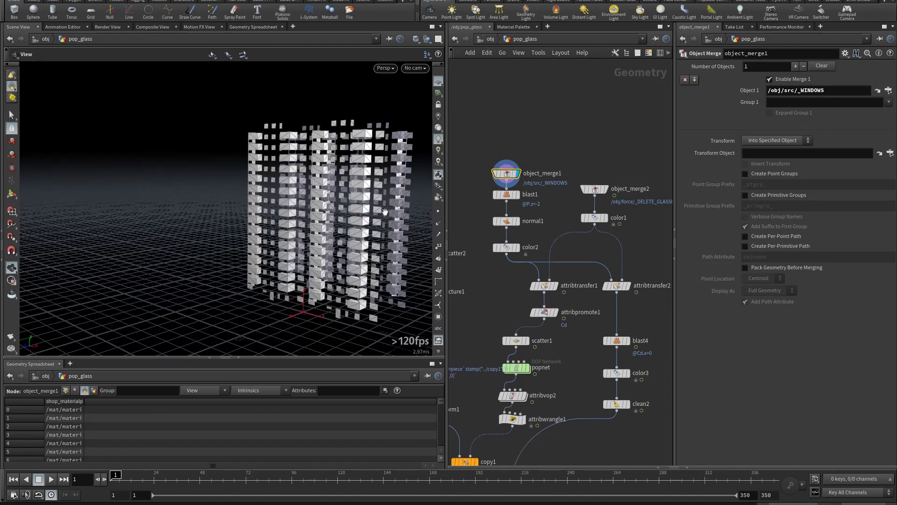
click(517, 221)
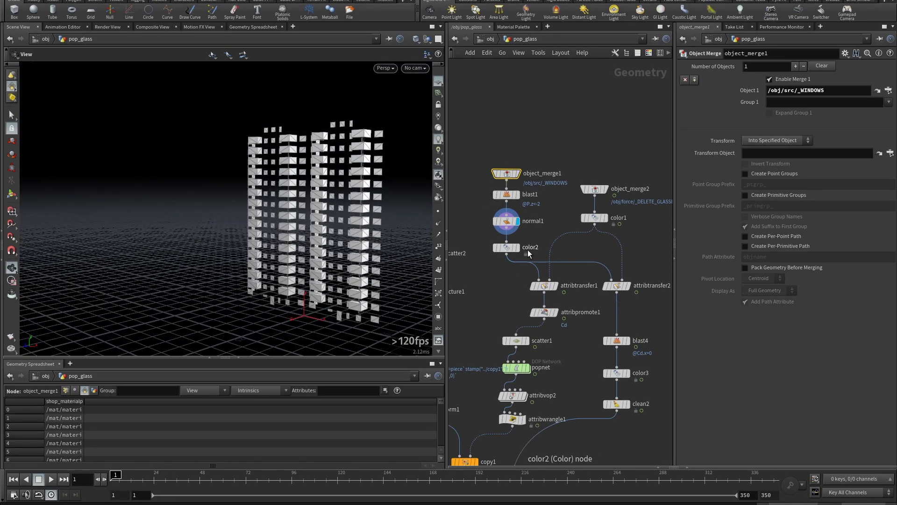
click(518, 248)
click(507, 247)
middle_drag(625, 232, 595, 220)
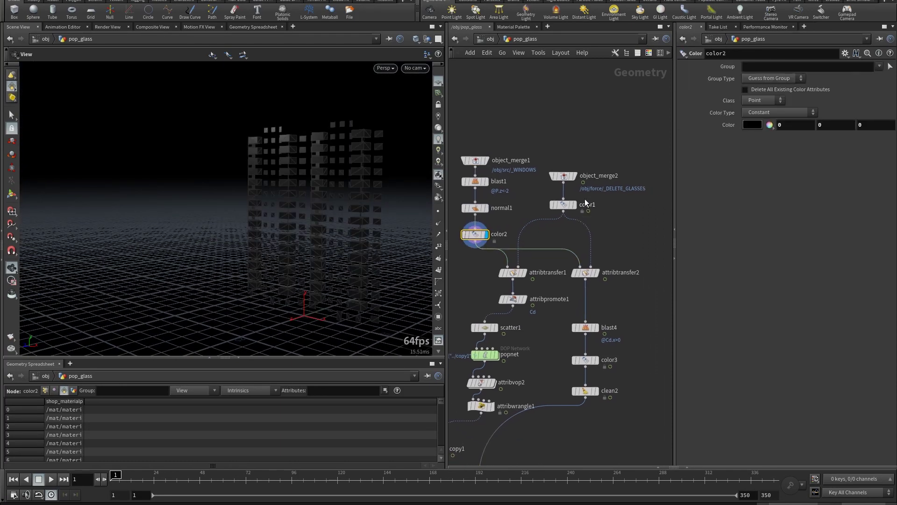
Display object_merge2 and color1, and scrub to frame 17 to view the glass-deleting points.
click(574, 176)
click(566, 177)
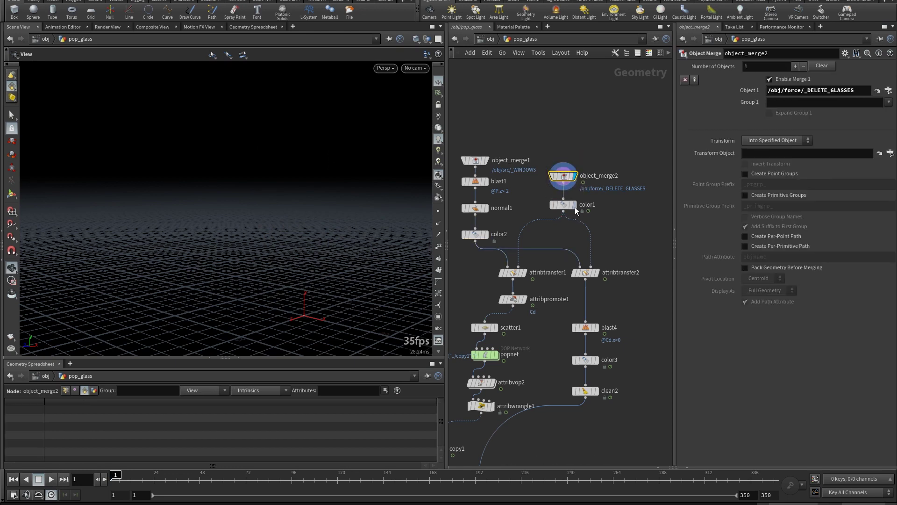
click(574, 205)
drag(127, 474, 153, 476)
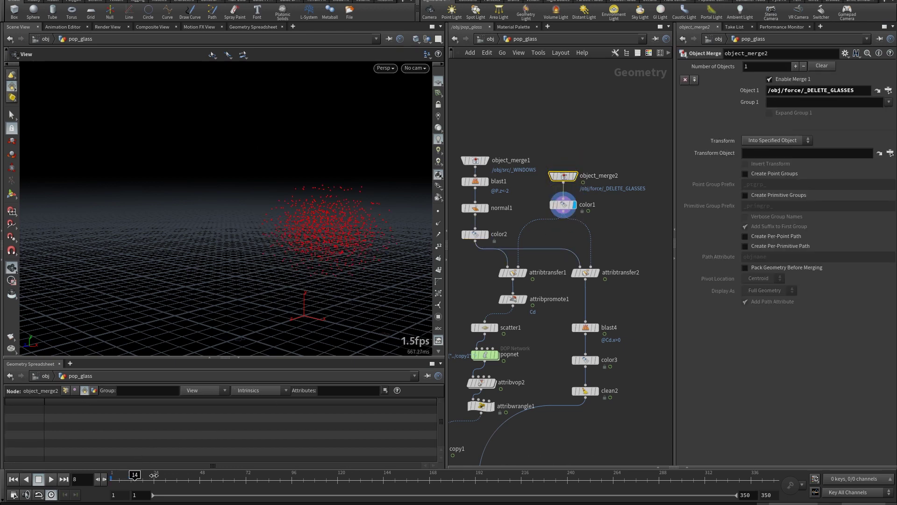
drag(374, 242, 403, 205)
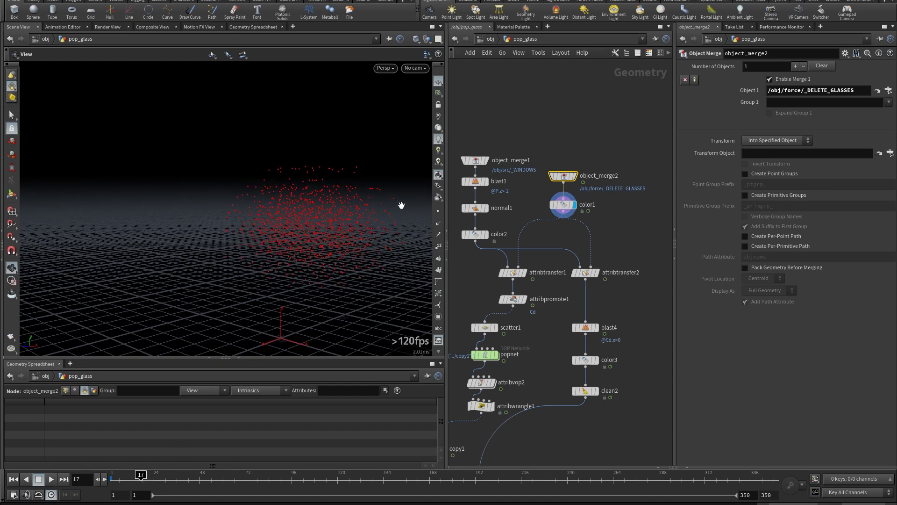
Display attribtransfer1 and attribpromote1 to examine the colour transferred to the windows and its promotion to primitives.
click(525, 272)
click(512, 272)
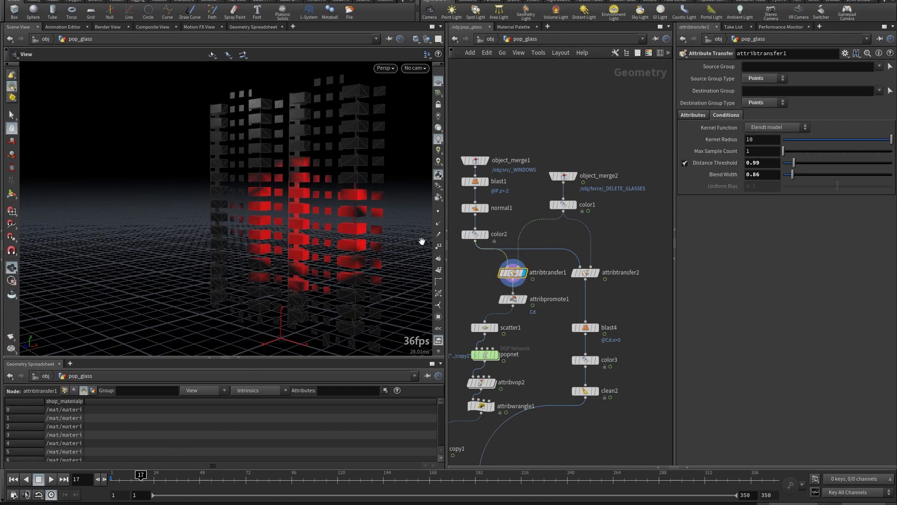
drag(365, 249, 365, 218)
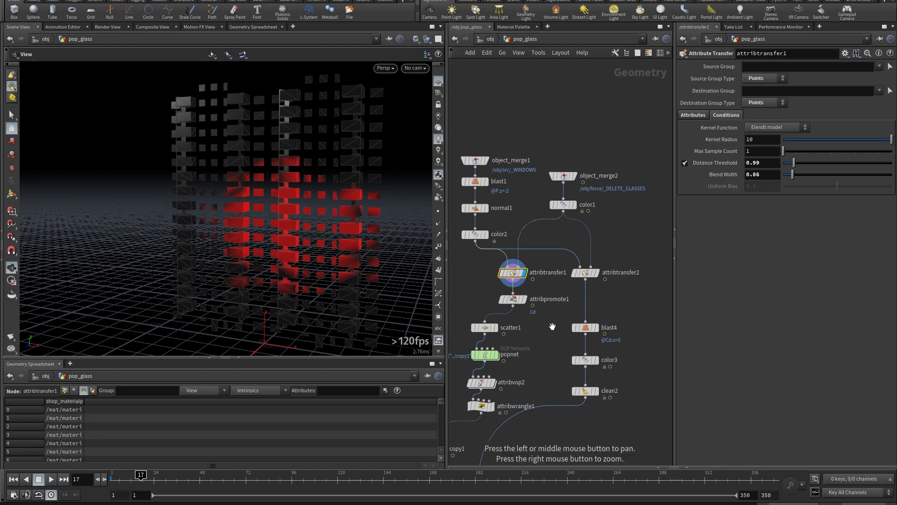
middle_drag(555, 324, 558, 292)
click(526, 267)
click(520, 270)
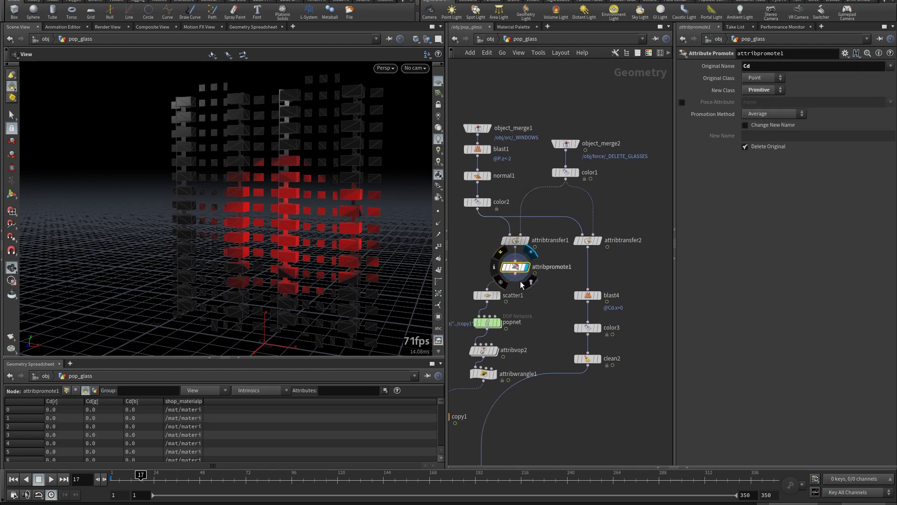
Display scatter1 and popnet to examine the density-based scatter settings and the particle simulation.
middle_drag(501, 300, 531, 267)
click(517, 273)
click(509, 270)
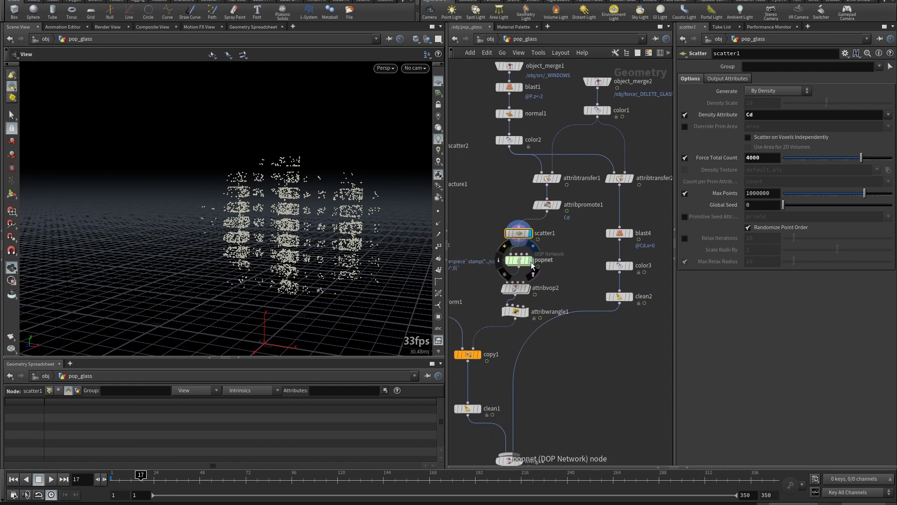
click(532, 261)
click(518, 261)
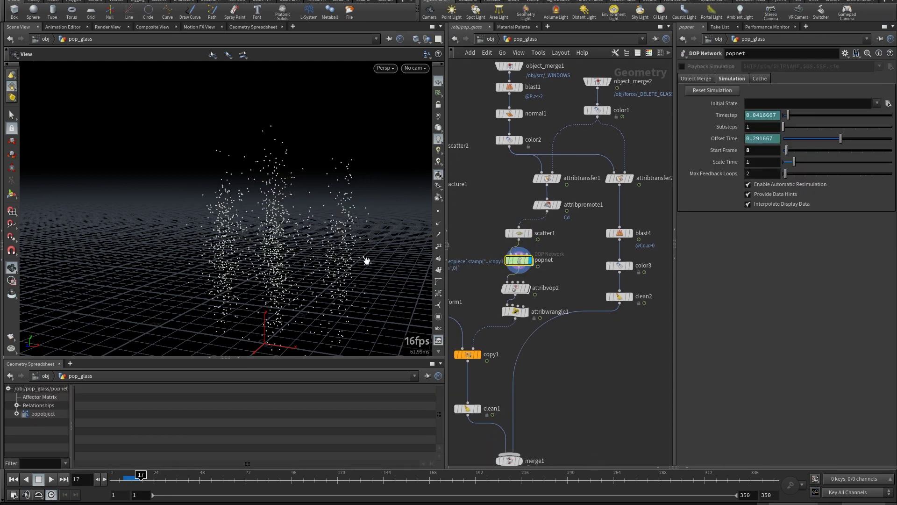
drag(343, 263, 353, 256)
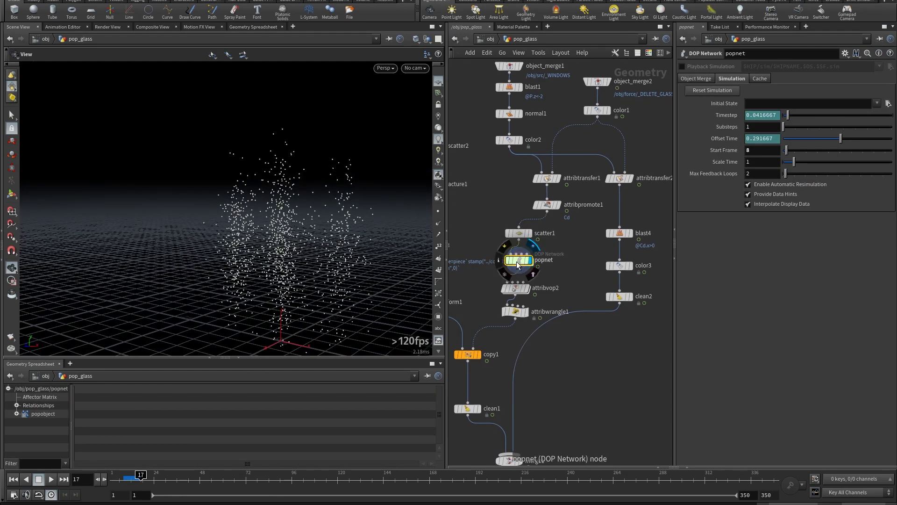
Open popnet and inspect the birth settings of source_first_input, viewing the particles at frame 16.
double_click(519, 262)
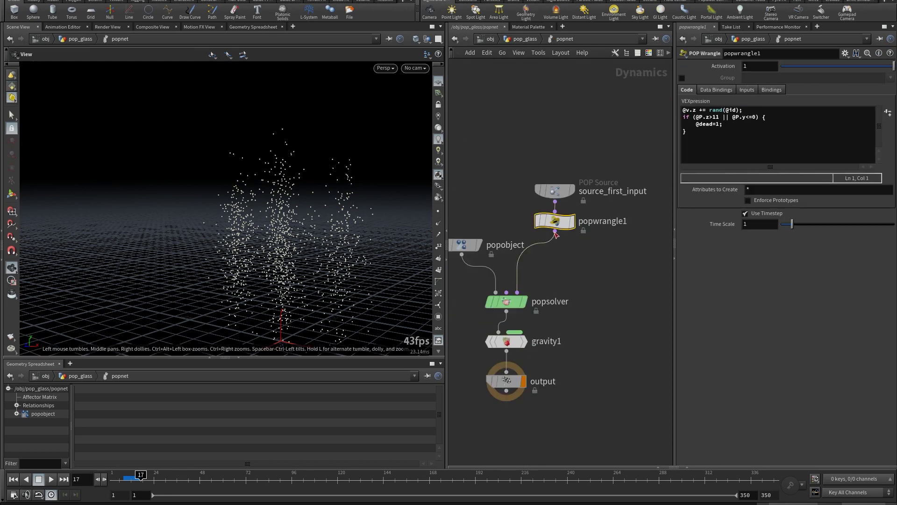
click(555, 191)
click(710, 78)
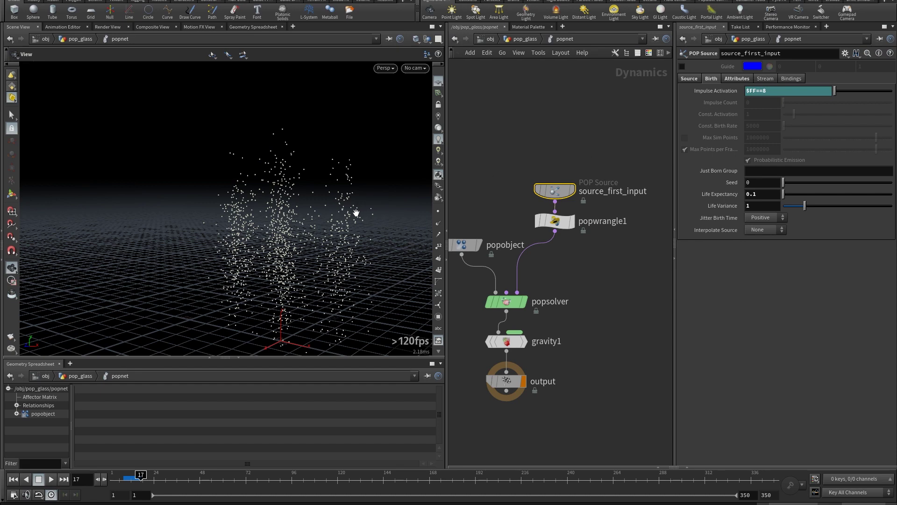
drag(359, 213, 325, 201)
mouse_move(139, 486)
mouse_down()
mouse_move(116, 475)
mouse_move(138, 475)
mouse_up()
drag(271, 246, 300, 216)
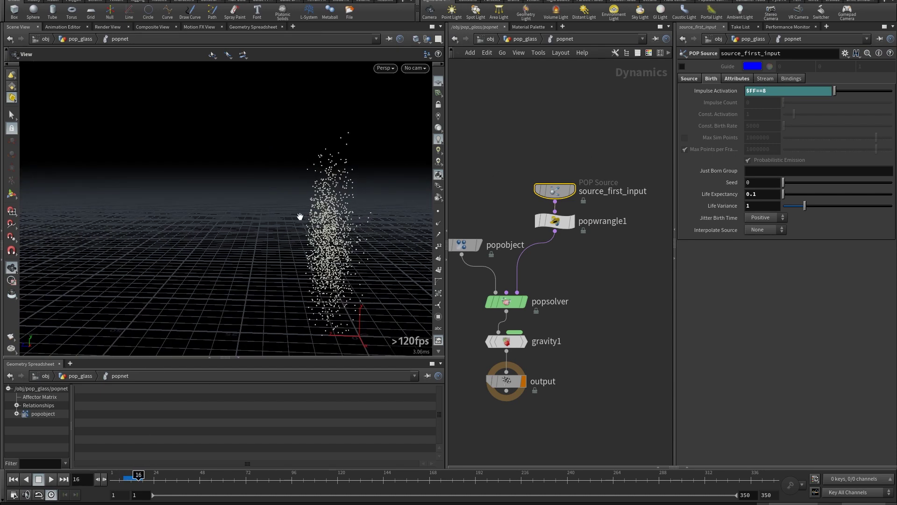
Review the velocity and kill conditions in popwrangle1 and scrub to frame 26 to observe the particles.
click(555, 221)
drag(401, 248, 388, 259)
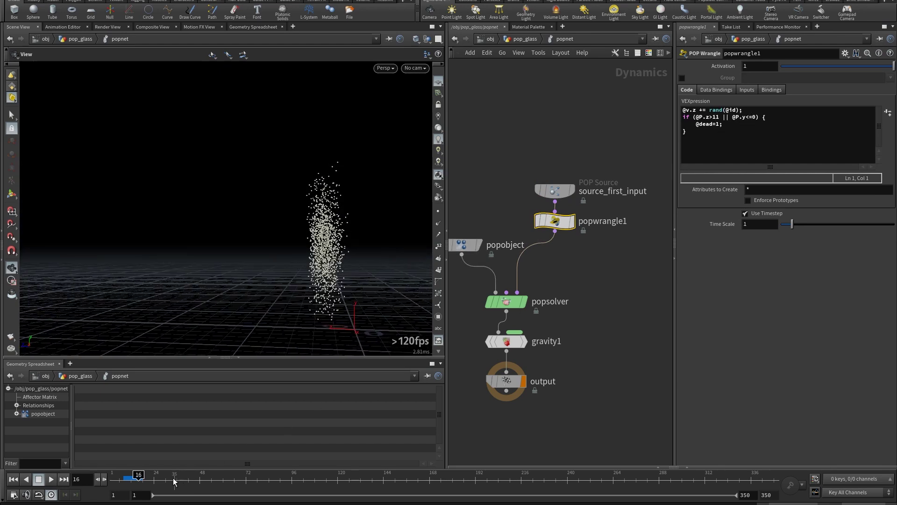
drag(138, 475, 158, 476)
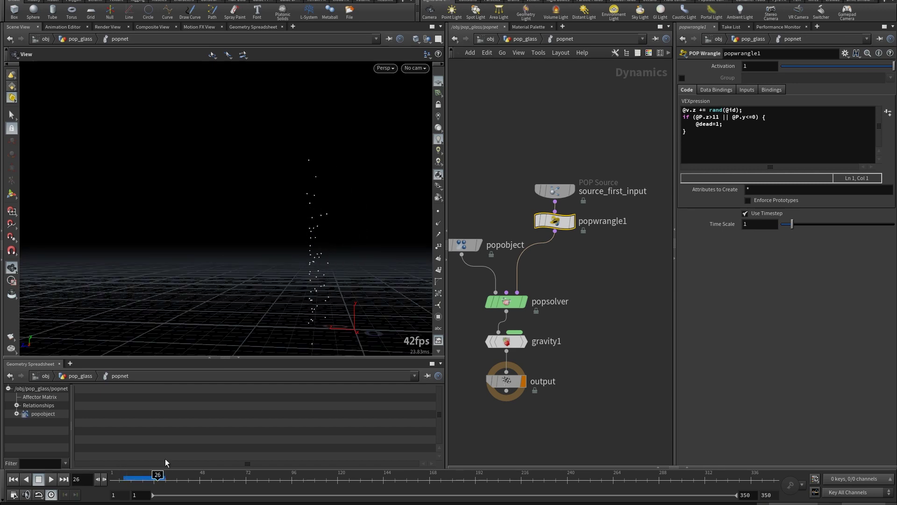
Return to pop_glass, display copy1 with its stamp settings, and scrub back to frame 17.
click(525, 40)
middle_drag(546, 284, 611, 210)
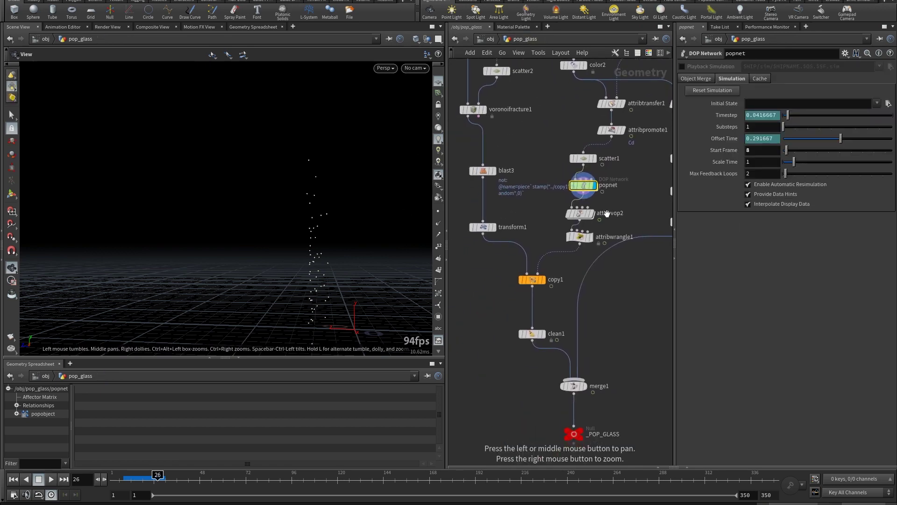
click(544, 282)
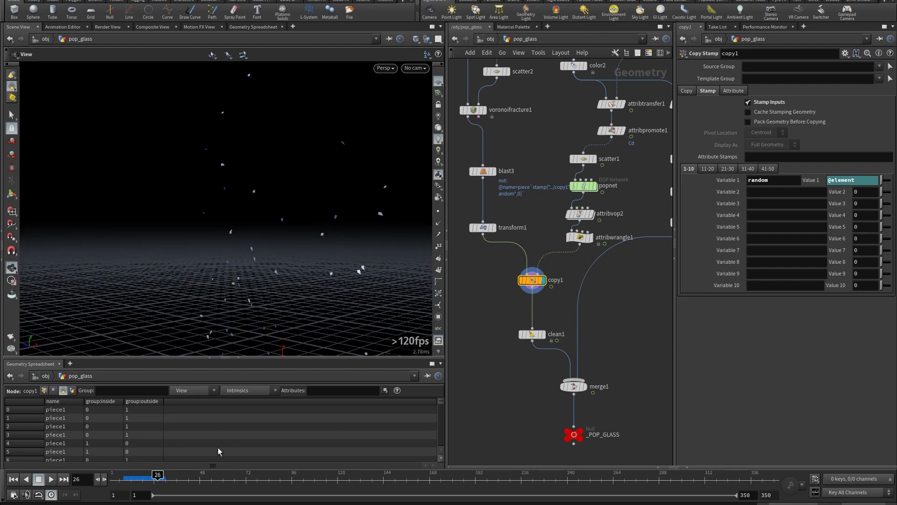
drag(158, 475, 140, 475)
Inspect box1 and display voronoifracture1 to view the fractured glass pane framed in the viewport.
middle_drag(572, 263, 594, 379)
click(491, 140)
key(h)
drag(261, 252, 197, 215)
click(506, 226)
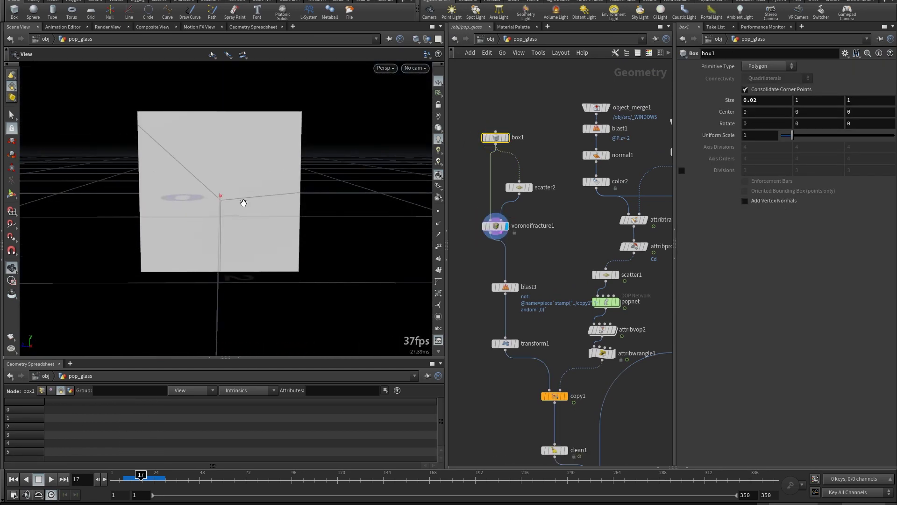
Display blast3, inspect its stamped group expression, and compare it with the random stamp variable on copy1.
middle_drag(544, 259, 534, 219)
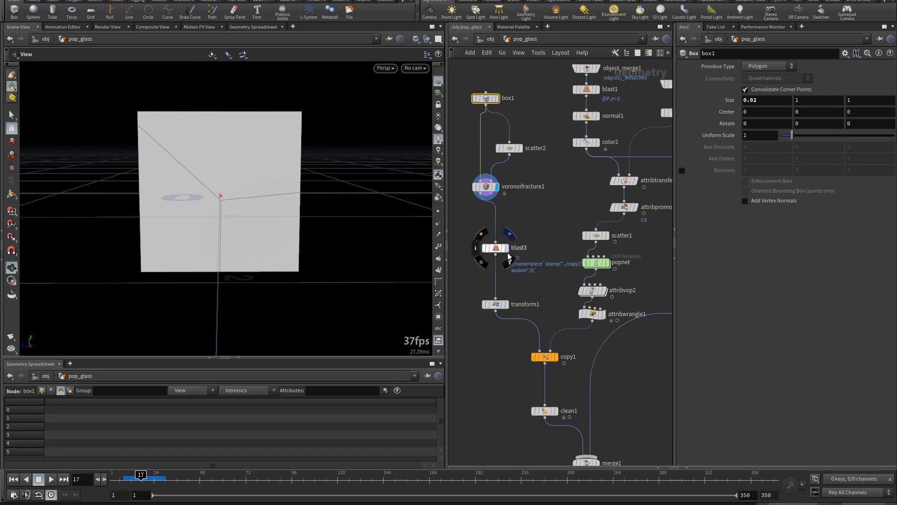
click(506, 249)
click(496, 248)
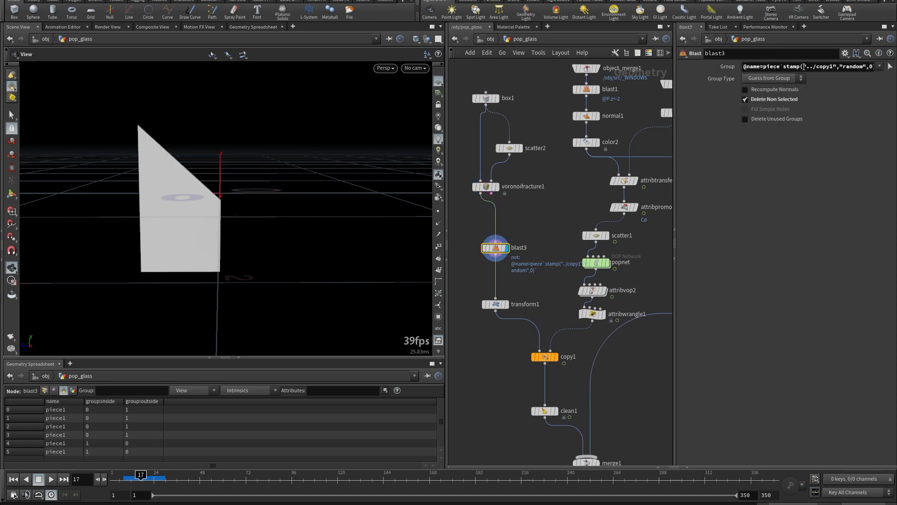
drag(841, 67, 875, 67)
click(851, 100)
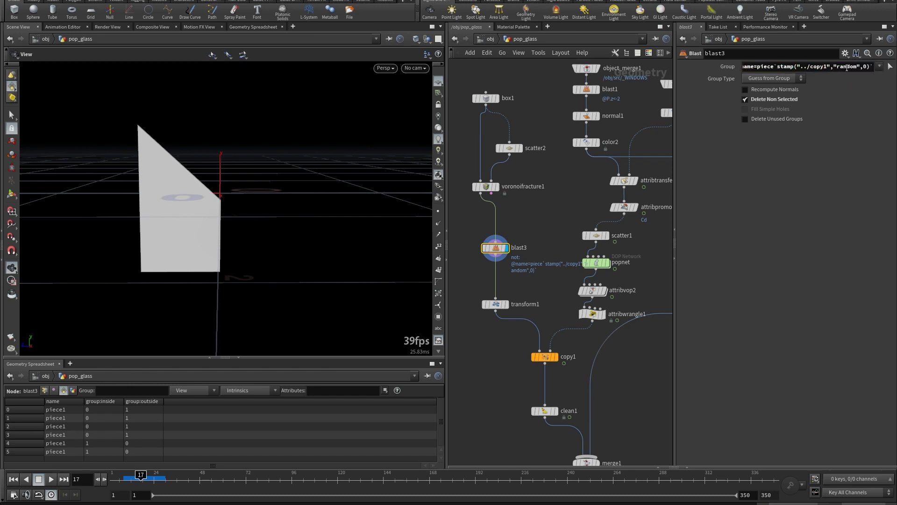
click(546, 358)
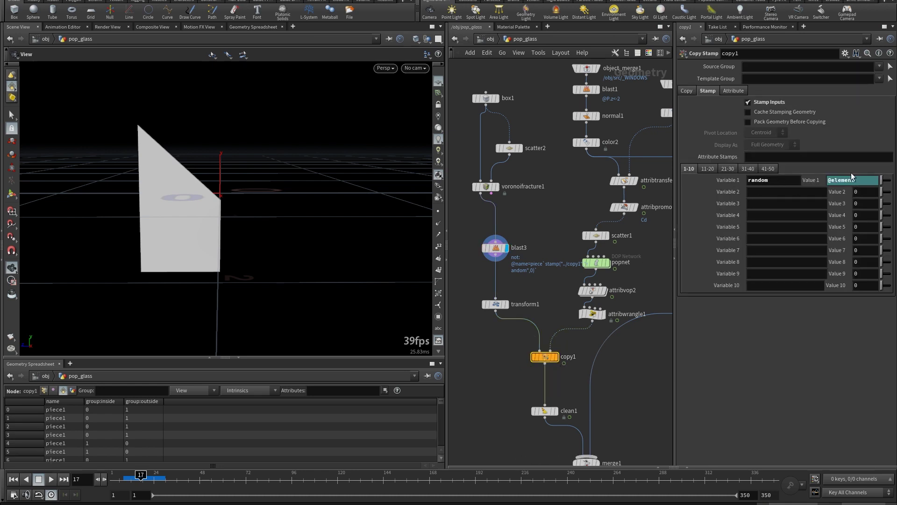
Open attribvop2 and inspect its random1 node and the fit1 range that drives the element attribute.
middle_drag(620, 350, 589, 346)
double_click(563, 286)
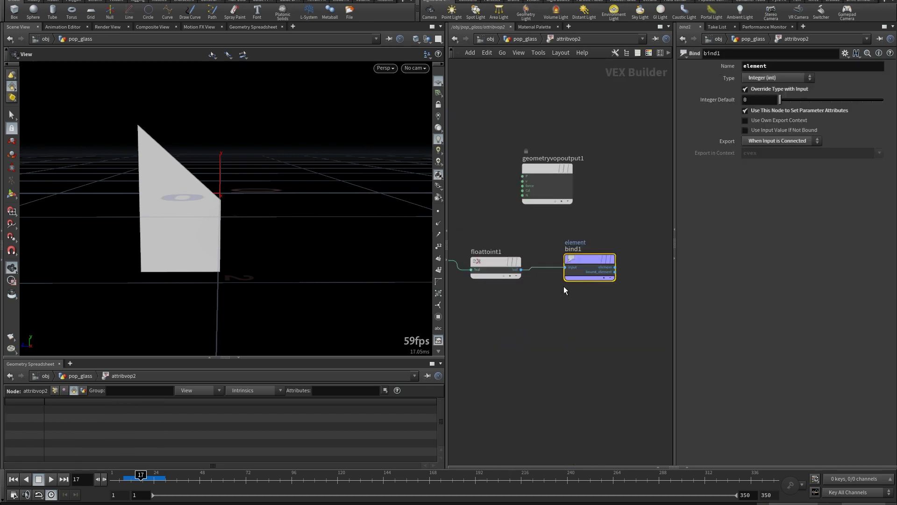
middle_drag(521, 301, 672, 344)
middle_drag(510, 320, 639, 310)
middle_drag(601, 333, 528, 306)
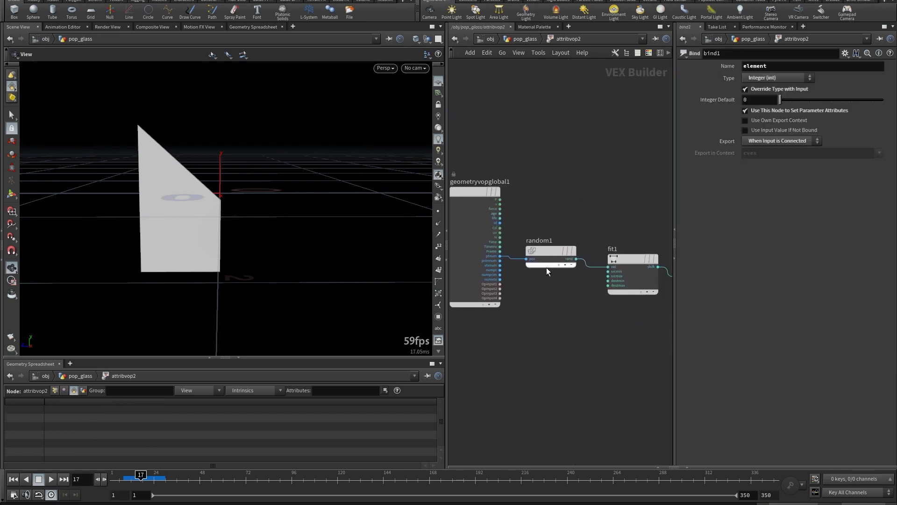
click(546, 250)
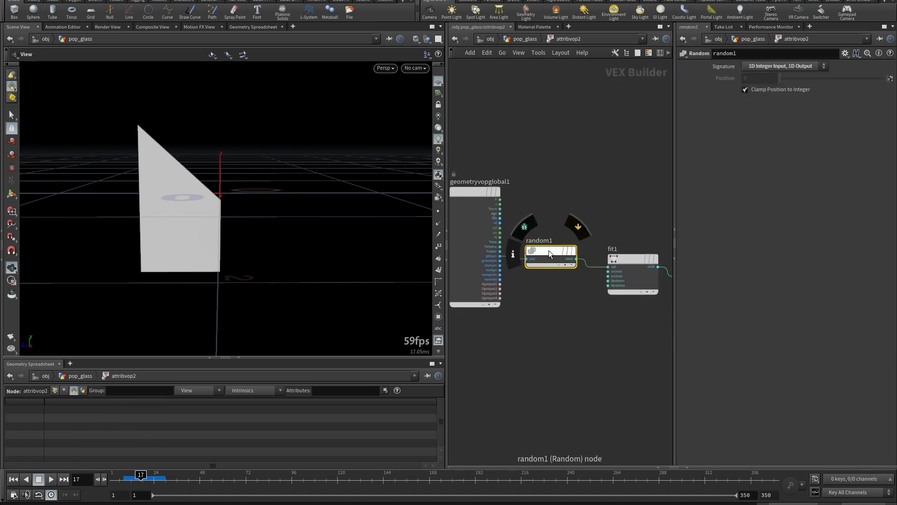
middle_drag(573, 321, 503, 307)
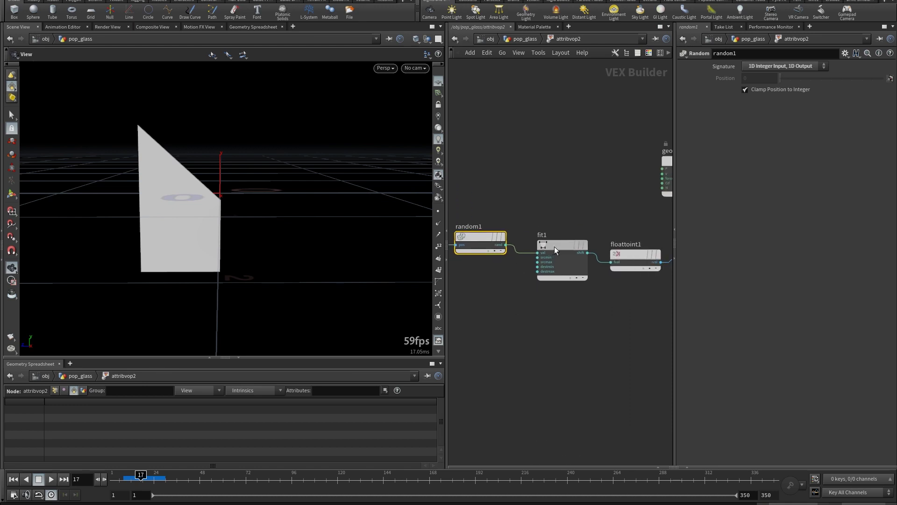
click(555, 250)
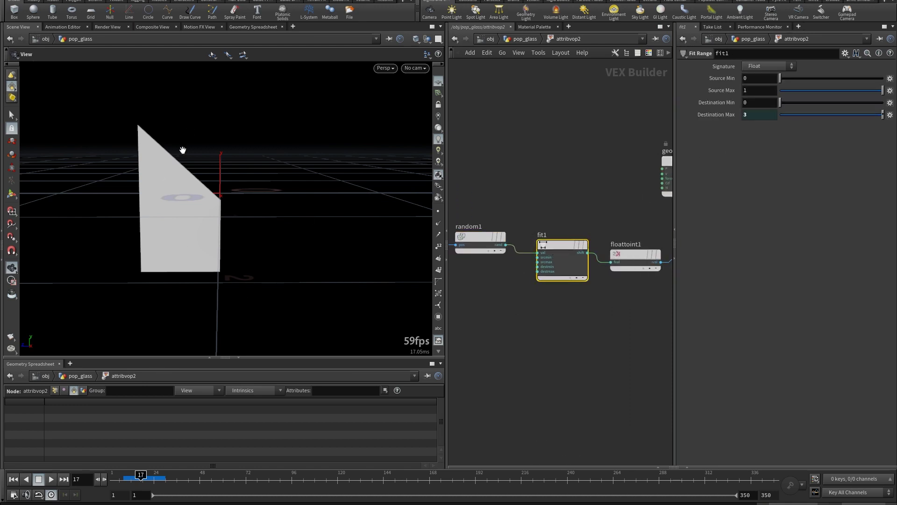
Inspect floattoint1 and the element bind in attribvop2, and return to pop_glass to compare them with copy1's stamp variable.
middle_drag(611, 324, 524, 322)
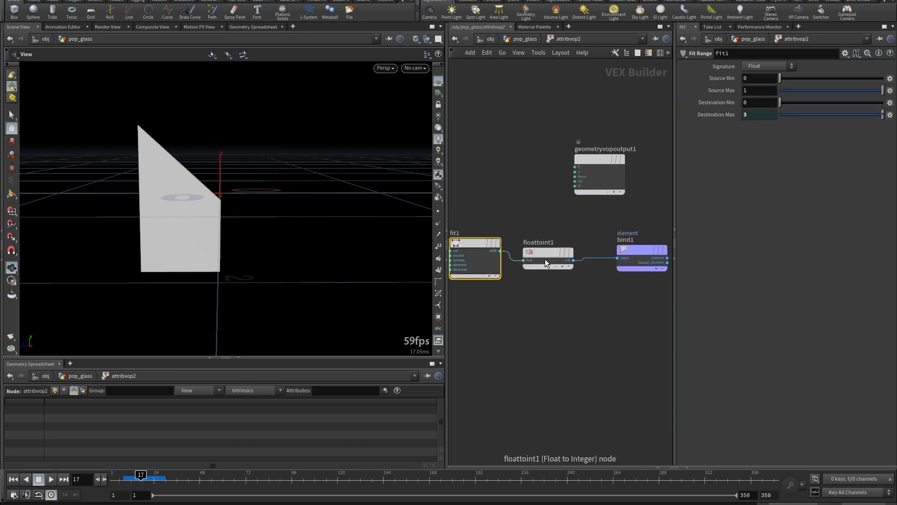
click(550, 257)
middle_drag(541, 268, 539, 275)
middle_drag(571, 310, 517, 298)
click(582, 249)
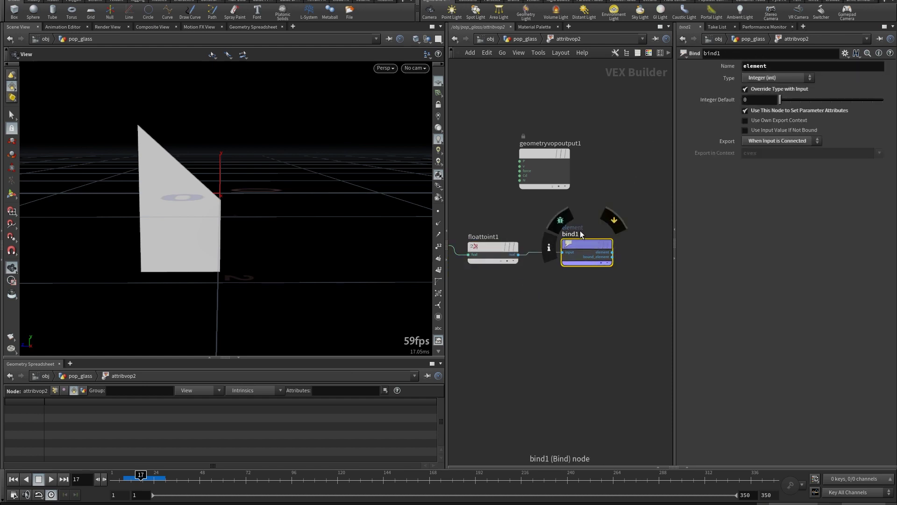
click(530, 41)
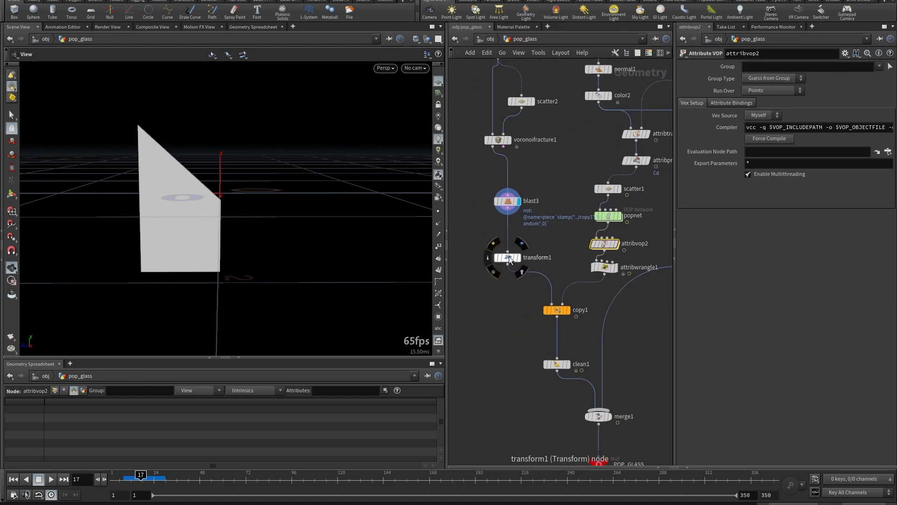
click(549, 312)
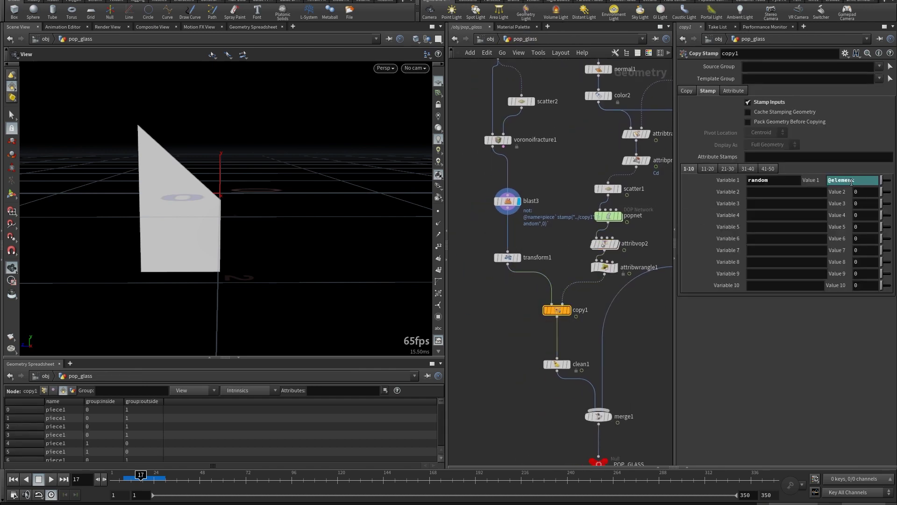
Display clean1, frame the copied glass shards in the viewport, and scrub to frame 13.
middle_drag(617, 337, 579, 293)
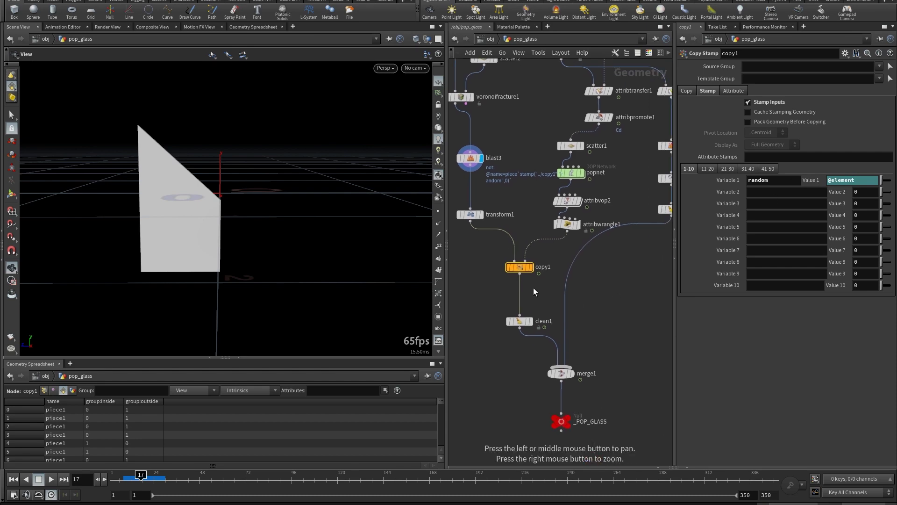
click(531, 321)
drag(145, 474, 136, 475)
key(g)
drag(257, 149, 270, 183)
drag(150, 477, 133, 475)
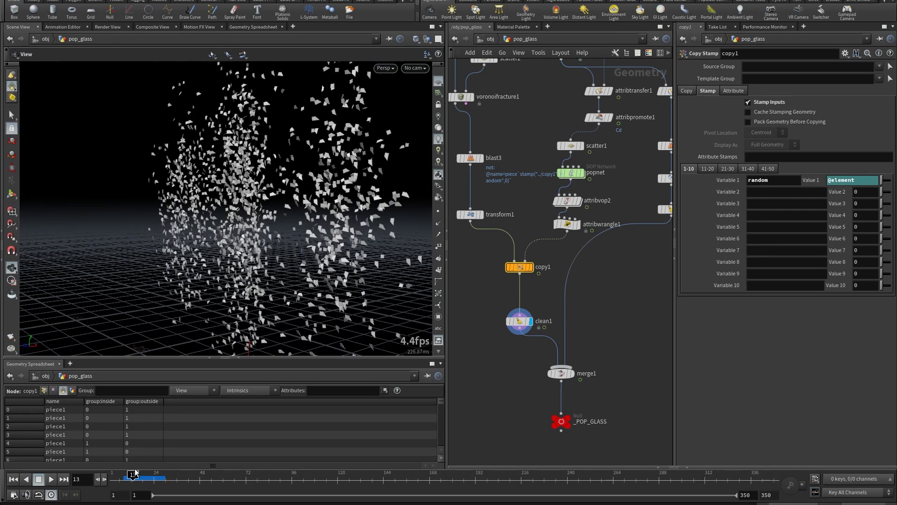
Display merge1 and examine the glass shards together with the remaining windows around frame 13.
middle_drag(492, 356, 469, 268)
middle_drag(591, 241, 528, 272)
scroll(529, 271, down, 5)
drag(528, 272, 535, 234)
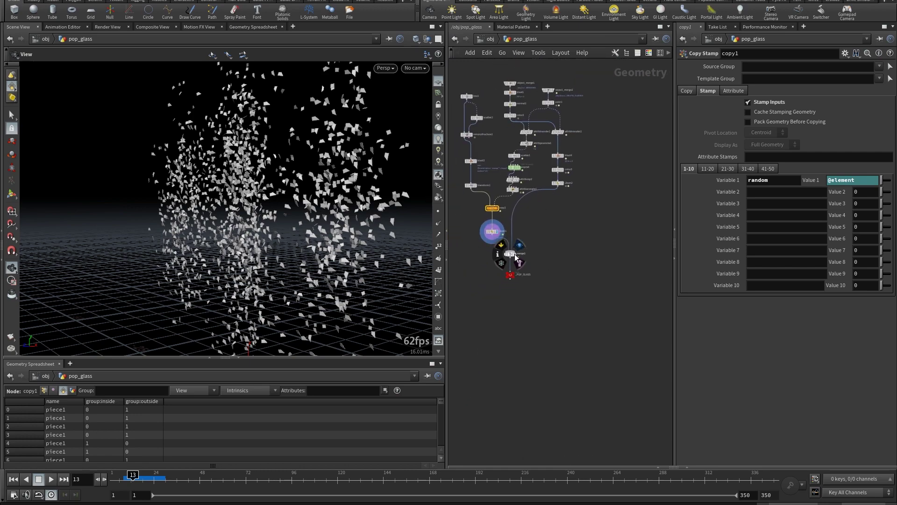
click(519, 244)
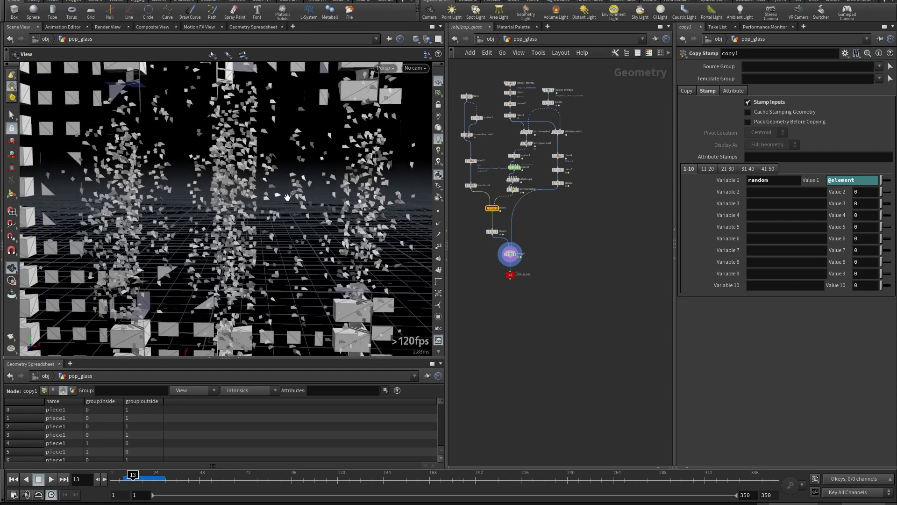
drag(317, 213, 287, 225)
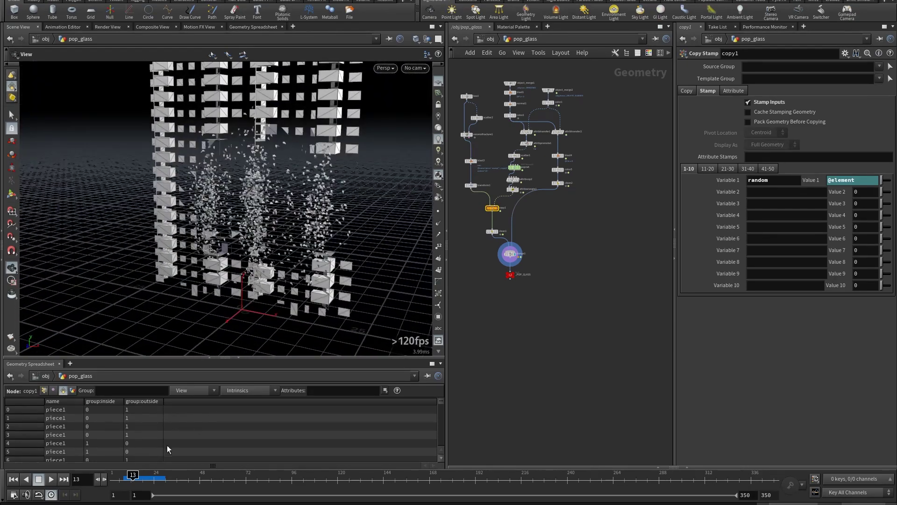
mouse_move(133, 475)
mouse_down()
mouse_move(152, 477)
mouse_move(132, 477)
mouse_up()
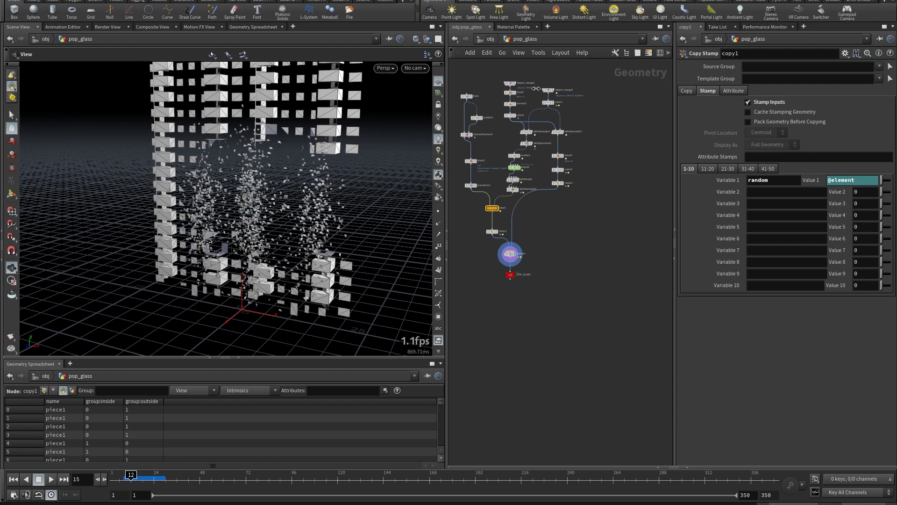
Leave pop_glass, return to frame 1, and open the debris network at its object_merge1 node.
key(u)
middle_drag(615, 310, 529, 310)
mouse_move(613, 193)
middle_down()
mouse_move(594, 206)
mouse_move(615, 221)
middle_up()
click(13, 478)
double_click(563, 213)
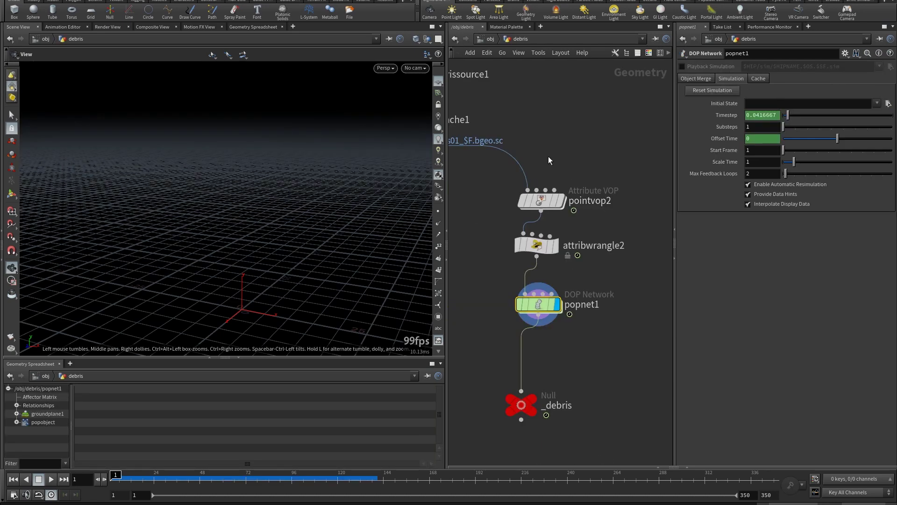
scroll(550, 134, down, 6)
middle_drag(534, 81, 591, 166)
scroll(564, 209, up, 6)
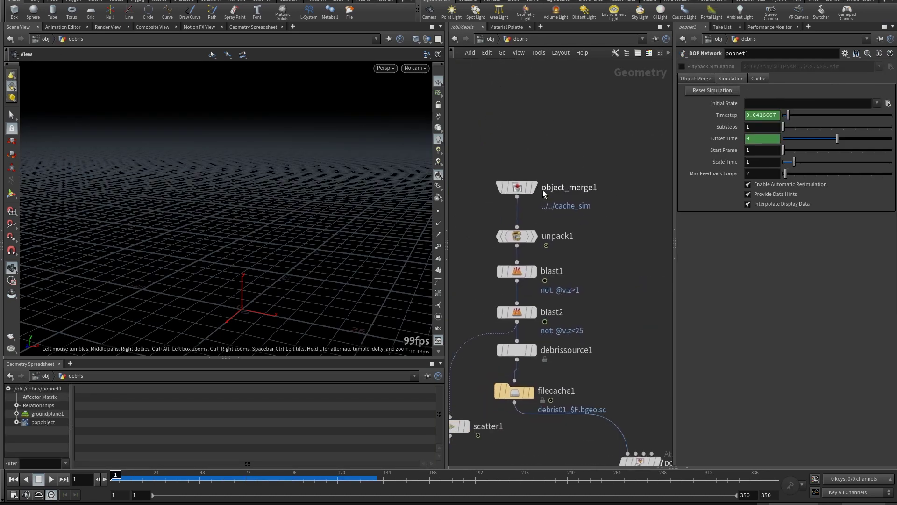
Display object_merge1 and go to frame 35 to examine the cached building simulation up close.
click(534, 188)
drag(315, 245, 283, 236)
right_drag(265, 252, 240, 317)
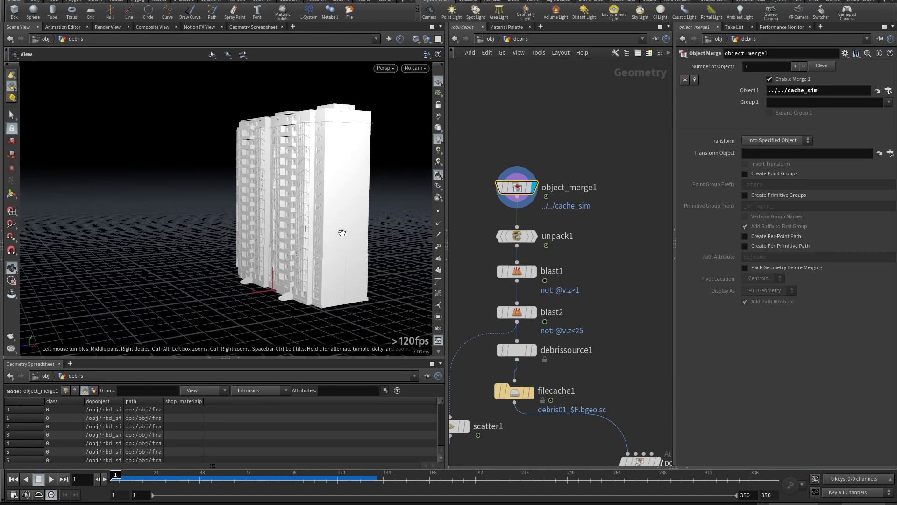
right_drag(344, 234, 337, 218)
drag(336, 218, 292, 216)
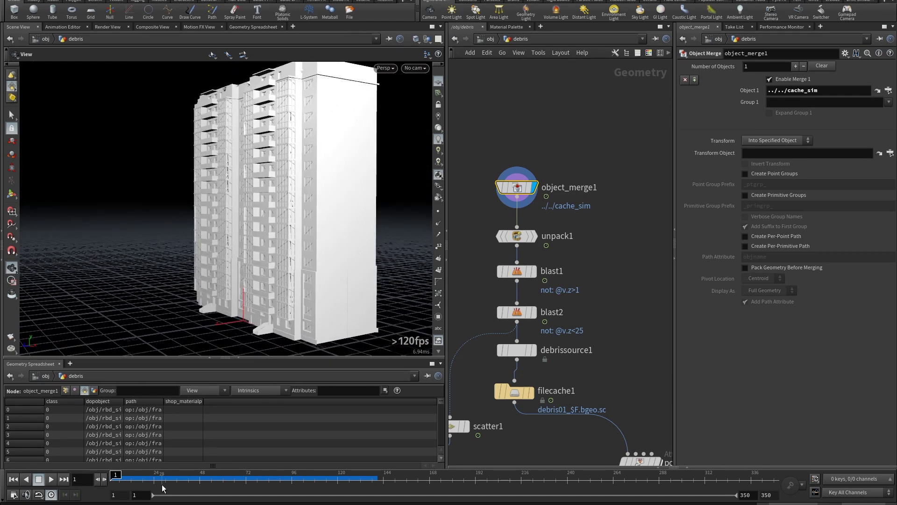
click(176, 480)
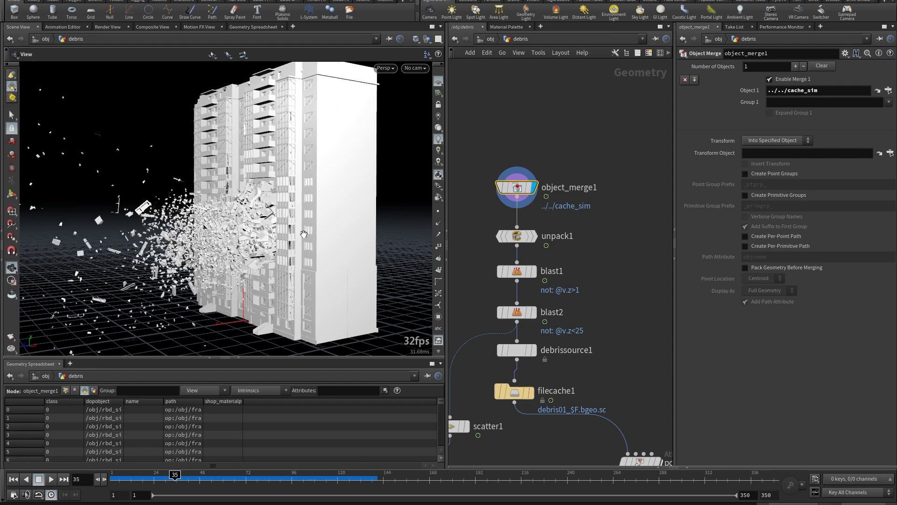
drag(303, 233, 261, 228)
right_drag(261, 228, 306, 140)
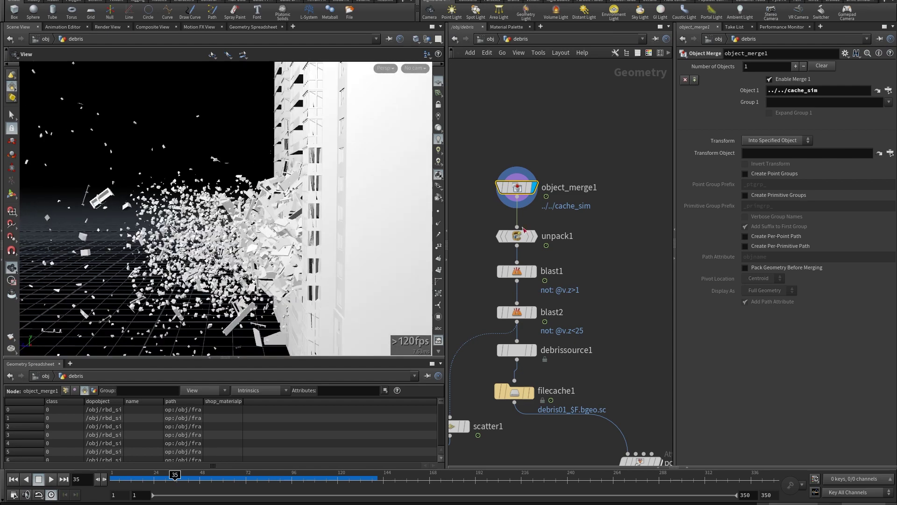
Display blast1 and blast2 in turn, and inspect blast2's @v.z<25 group filter.
mouse_move(528, 247)
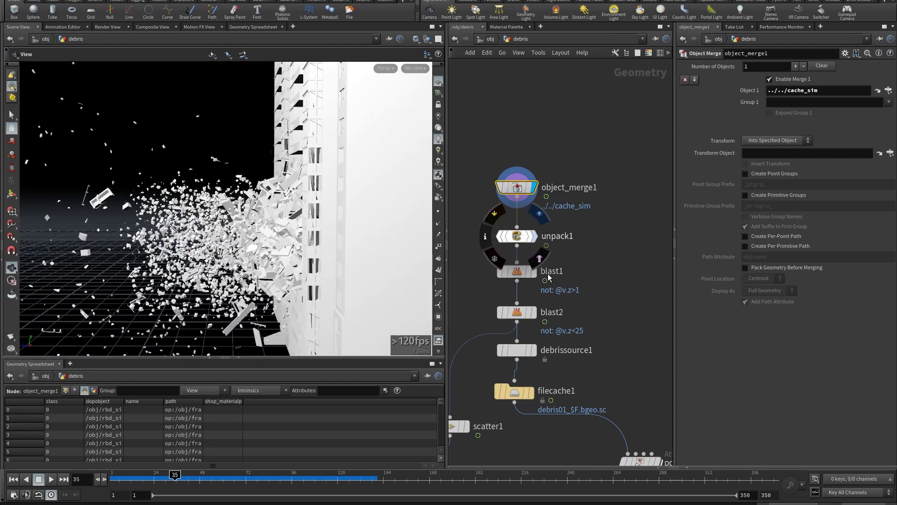
mouse_move(536, 275)
key(r)
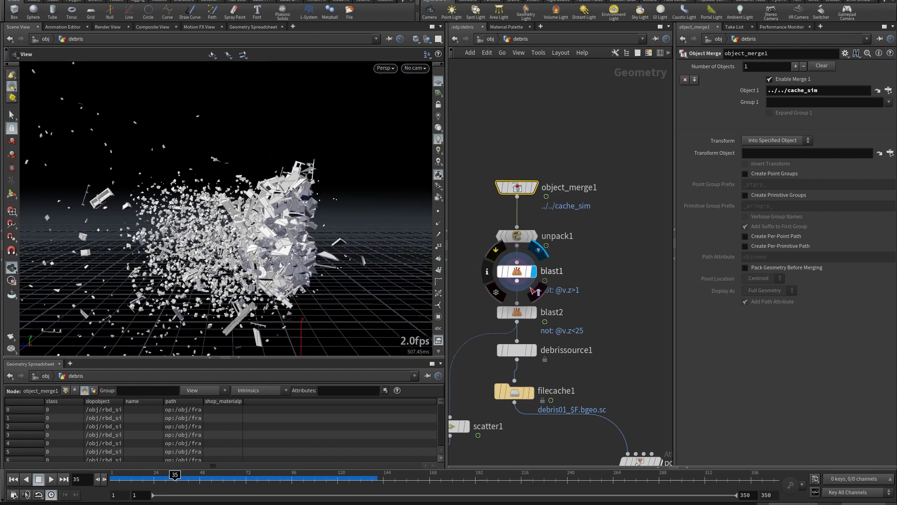
mouse_move(537, 314)
key(r)
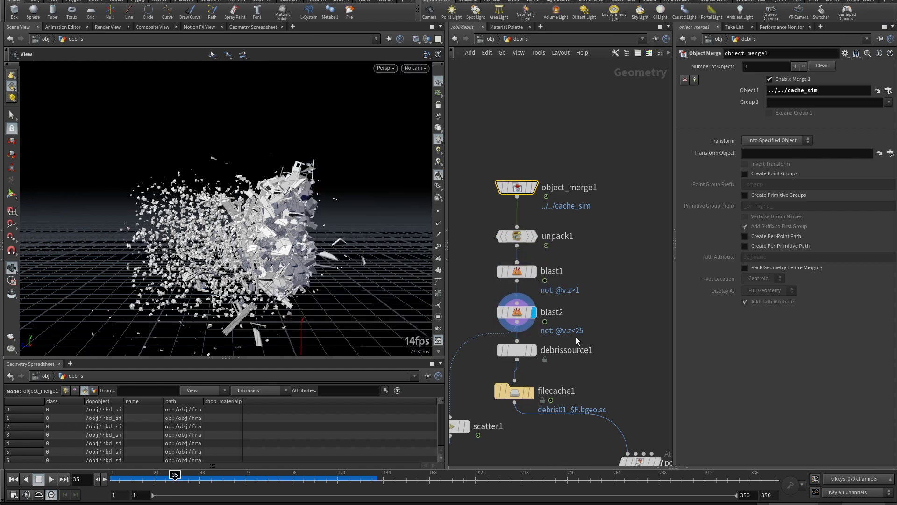
click(517, 312)
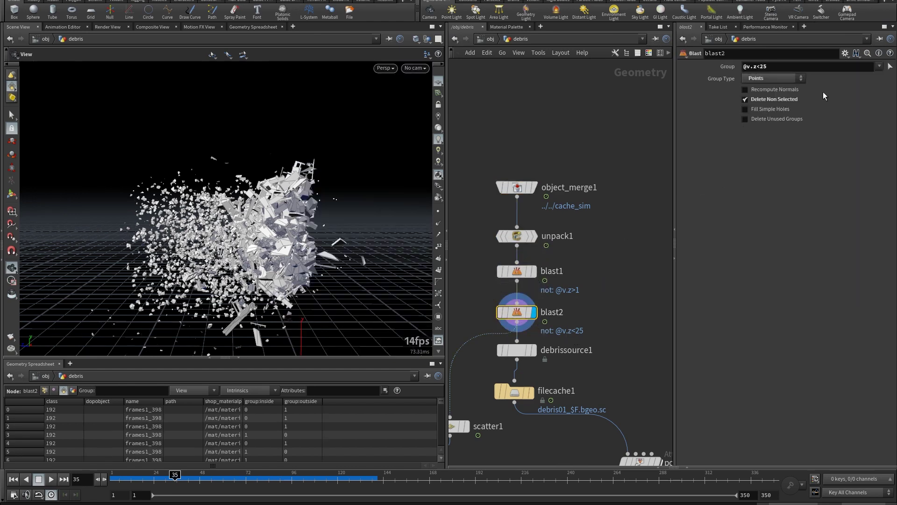
Display scatter1 below blast2 and inspect its point count and relaxation settings.
middle_drag(619, 302, 642, 199)
middle_drag(482, 310, 568, 249)
click(577, 261)
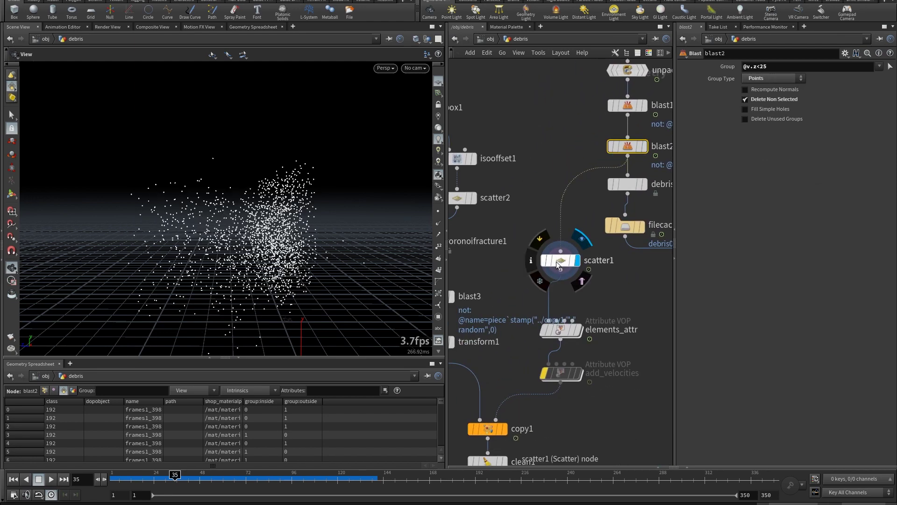
click(557, 265)
middle_drag(542, 299, 563, 223)
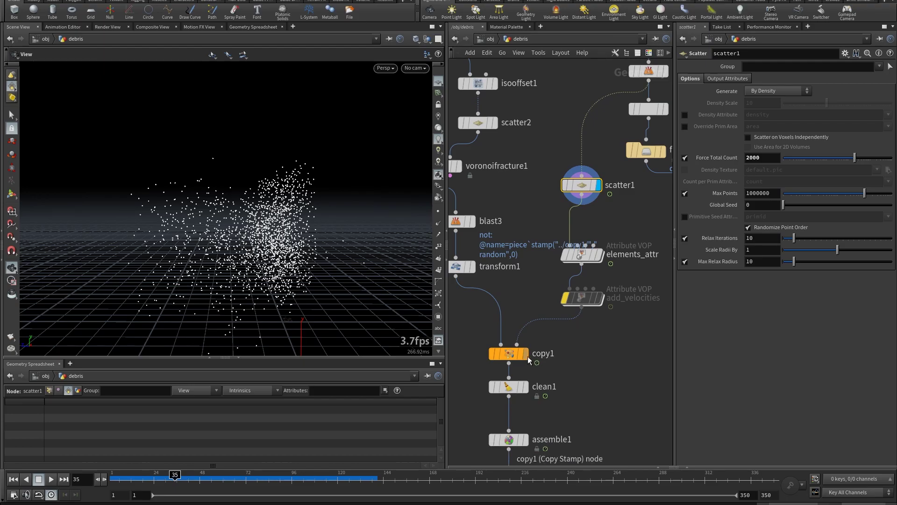
Display copy1 in the debris network and examine the copied debris chunks from several angles.
mouse_move(527, 359)
key(r)
click(508, 357)
drag(281, 261, 334, 284)
right_drag(335, 284, 355, 299)
drag(355, 299, 349, 227)
right_drag(349, 227, 331, 272)
drag(331, 272, 358, 282)
Follow the chain down to dopnet1, display it, and scrub to frame 41 to observe the debris simulation.
drag(565, 371, 573, 180)
click(532, 248)
drag(558, 349, 569, 247)
click(530, 268)
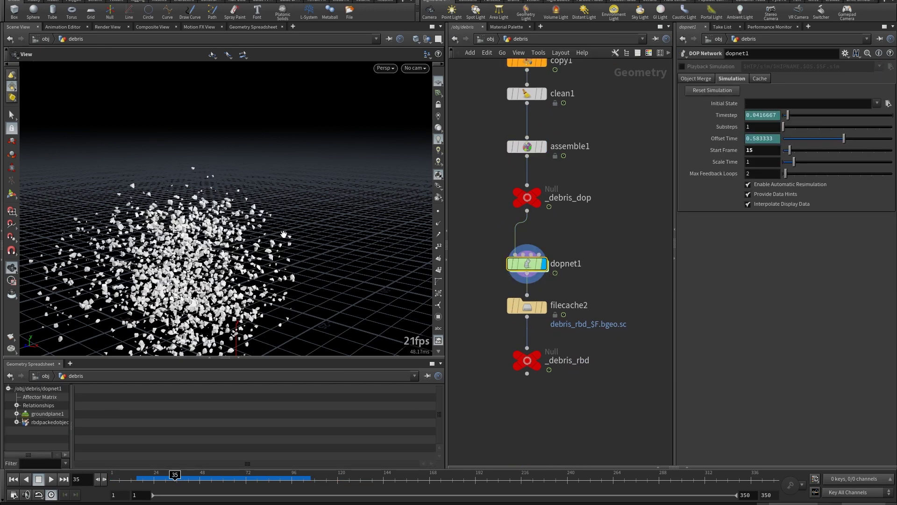
mouse_move(173, 475)
mouse_down()
mouse_move(131, 481)
mouse_move(174, 477)
mouse_up()
drag(224, 294, 179, 374)
mouse_move(172, 479)
mouse_down()
mouse_move(282, 477)
mouse_move(186, 477)
mouse_up()
Open dopnet1, review popwrangle1's velocity expression for frame 15, and scrub to frame 40.
double_click(528, 263)
middle_drag(632, 257, 555, 323)
click(552, 198)
middle_drag(606, 262, 602, 247)
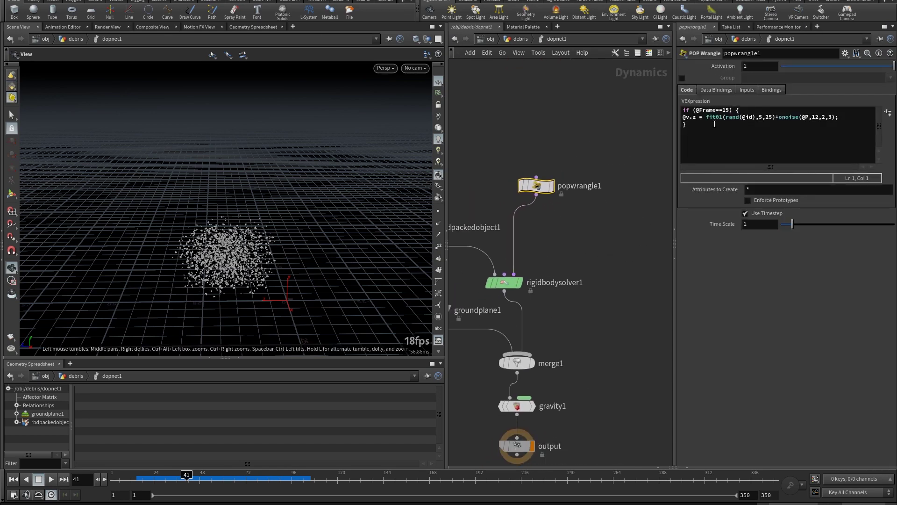
drag(268, 240, 260, 273)
mouse_move(187, 475)
mouse_down()
mouse_move(159, 475)
mouse_move(291, 475)
mouse_move(185, 475)
mouse_up()
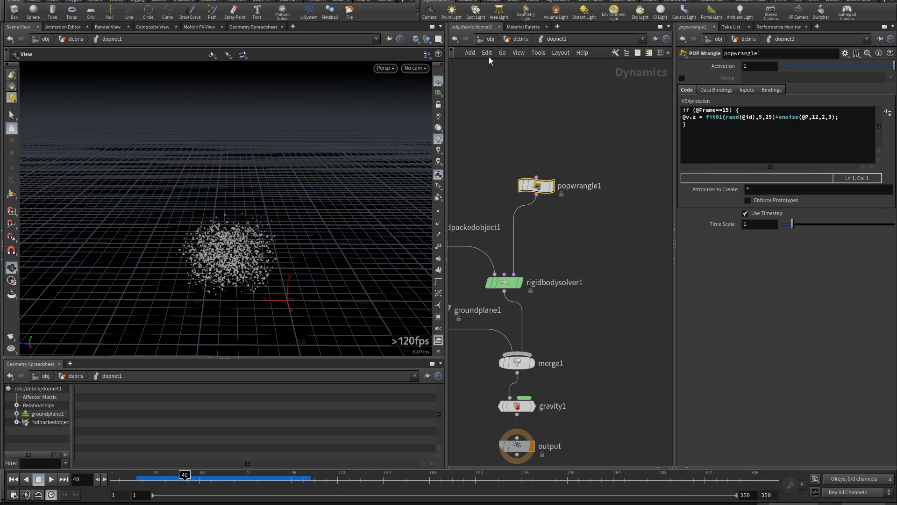
Return to the debris network, scrub to frame 25, and display blast2 with its settings.
click(527, 40)
scroll(593, 154, down, 3)
middle_drag(593, 154, 545, 302)
middle_drag(562, 234, 515, 365)
scroll(505, 242, up, 5)
middle_drag(527, 207, 473, 242)
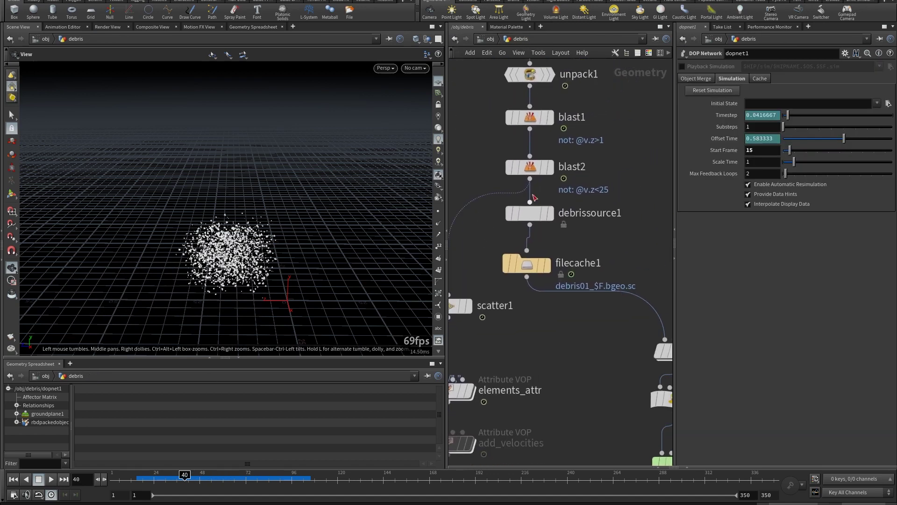
drag(184, 477, 155, 477)
mouse_move(552, 176)
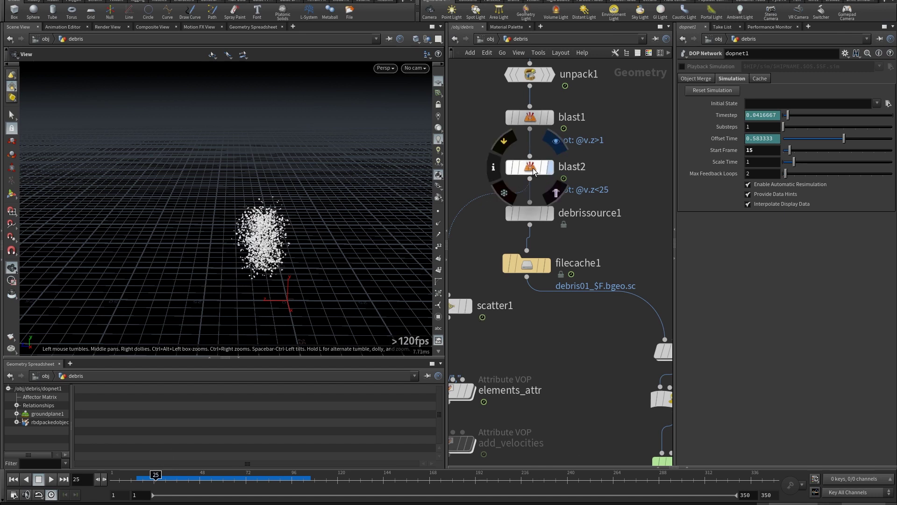
click(550, 167)
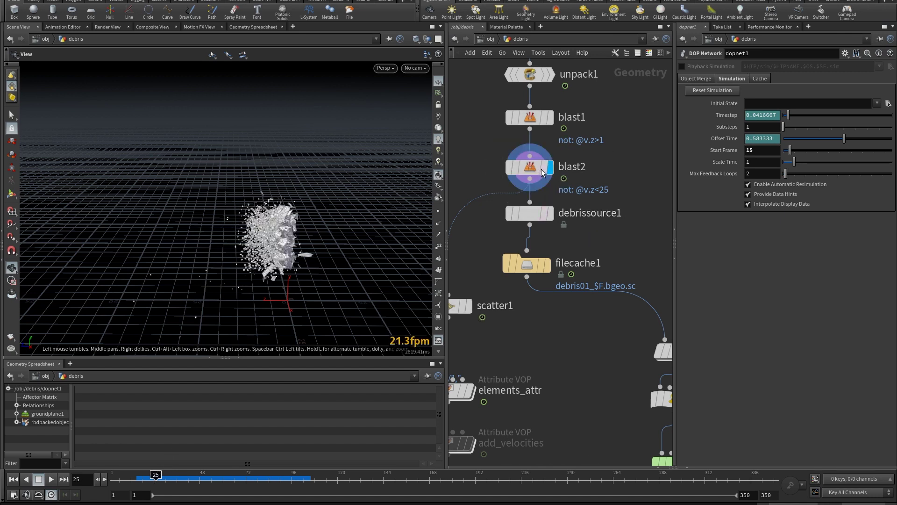
click(542, 174)
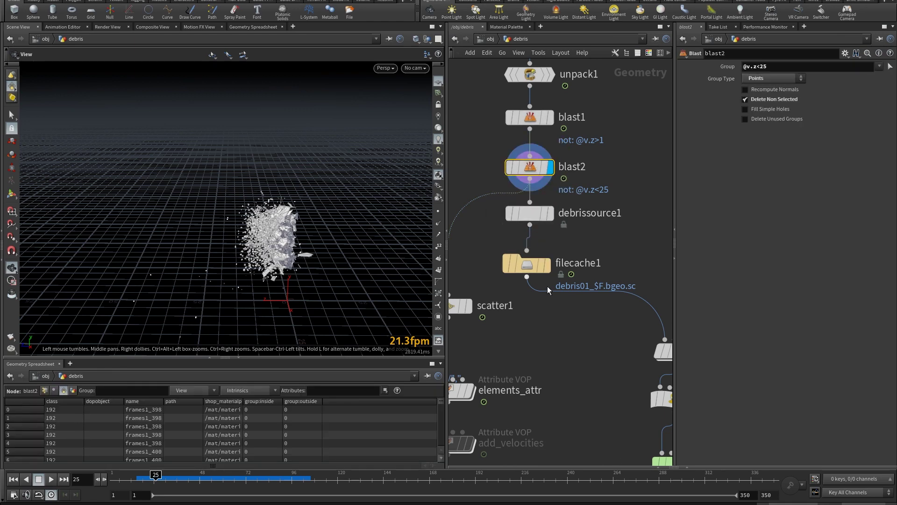
Display filecache1 and scrub to frame 21 to examine the cached debris source points.
click(547, 265)
click(535, 265)
drag(302, 220, 306, 296)
mouse_move(157, 479)
mouse_down()
mouse_move(138, 475)
mouse_move(157, 475)
mouse_move(148, 475)
mouse_up()
Follow filecache1's output to pointvop2 and inspect its Attribute VOP settings.
middle_drag(567, 374, 505, 298)
drag(505, 298, 399, 246)
click(518, 225)
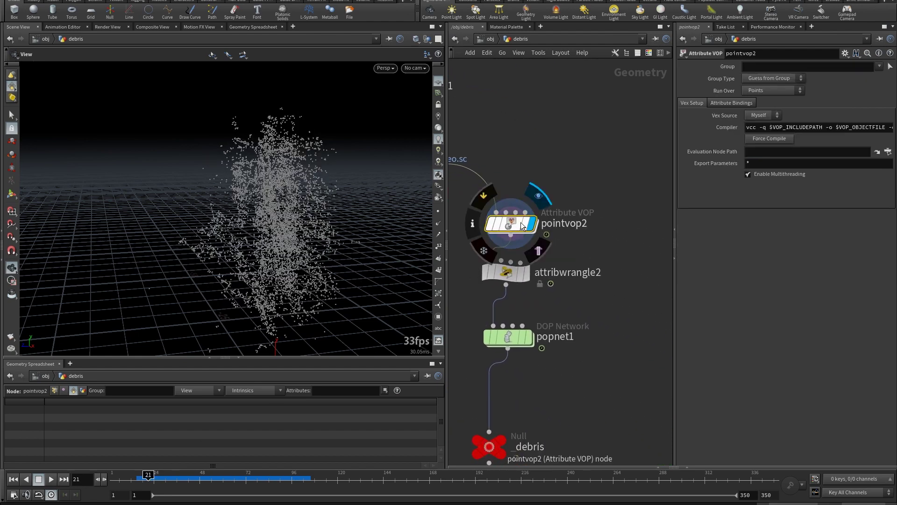
Look inside pointvop2, return to the debris network, and display attribwrangle2 to review its density and pscale expression.
double_click(516, 226)
drag(535, 274, 553, 274)
click(520, 38)
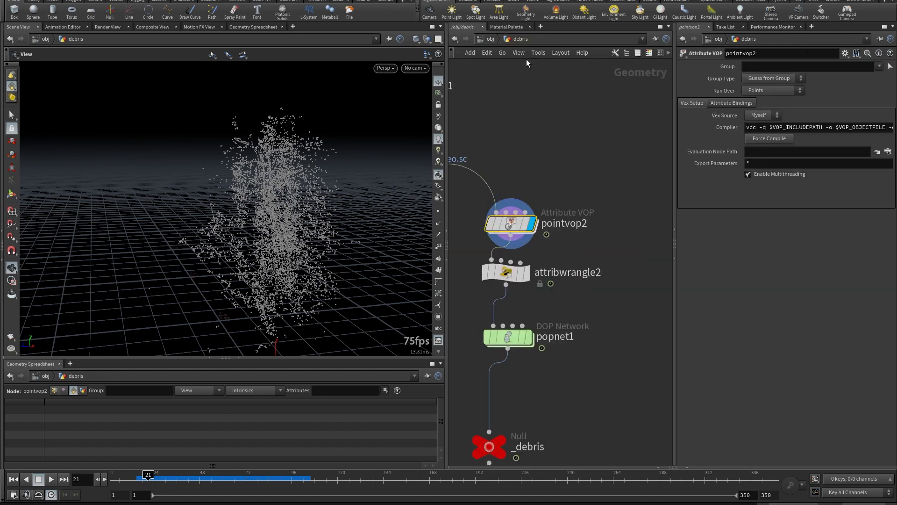
drag(549, 324, 559, 286)
click(524, 241)
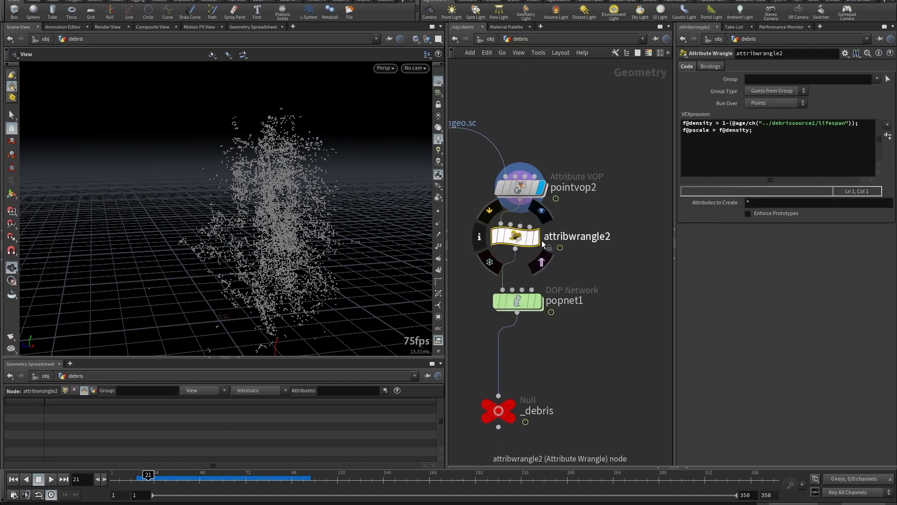
key(r)
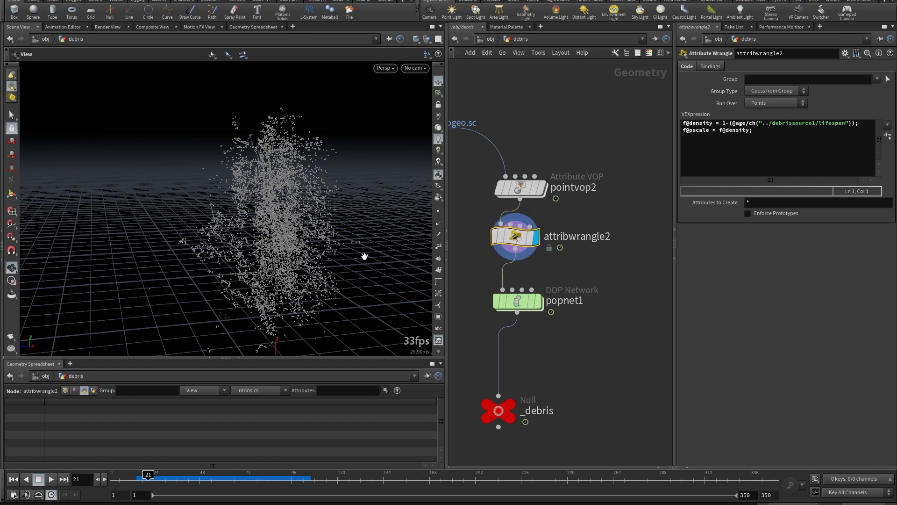
Display popnet1, scrub through its particle simulation while examining it in the viewport, and return to frame 1.
drag(555, 340, 571, 299)
click(533, 266)
drag(170, 483, 287, 474)
right_drag(264, 251, 224, 343)
mouse_move(225, 342)
mouse_down()
mouse_move(246, 285)
mouse_move(227, 355)
mouse_up()
mouse_move(288, 474)
mouse_down()
mouse_move(344, 475)
mouse_move(180, 475)
mouse_move(218, 460)
mouse_move(362, 455)
mouse_move(111, 460)
mouse_up()
Return to the object level, open debris_particles_out, display object_merge1, and scrub to frame 7.
click(490, 39)
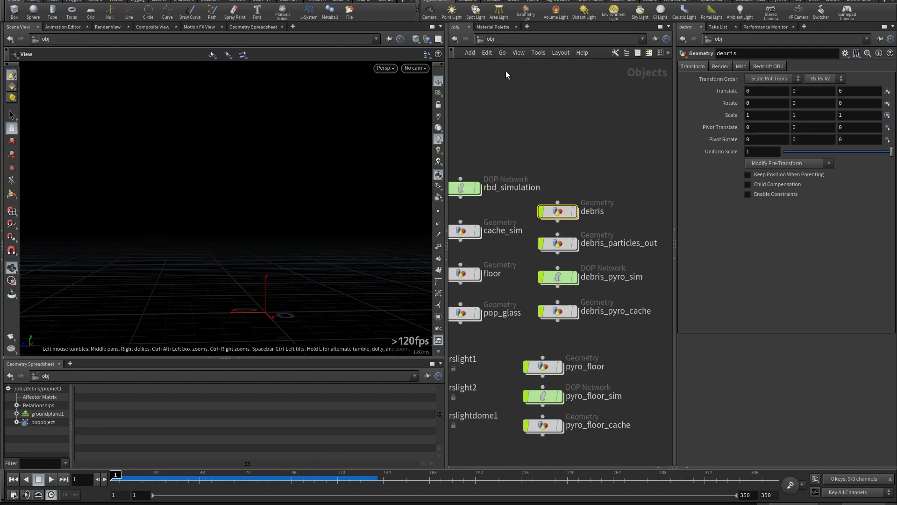
middle_drag(594, 216, 592, 161)
double_click(563, 188)
middle_drag(562, 189, 555, 333)
click(504, 204)
mouse_move(126, 474)
mouse_down()
mouse_move(289, 472)
mouse_move(122, 474)
mouse_up()
Inspect the settings of attribwrangle1, pyrosource1, and attribnoise1 in the debris_particles_out network.
click(524, 257)
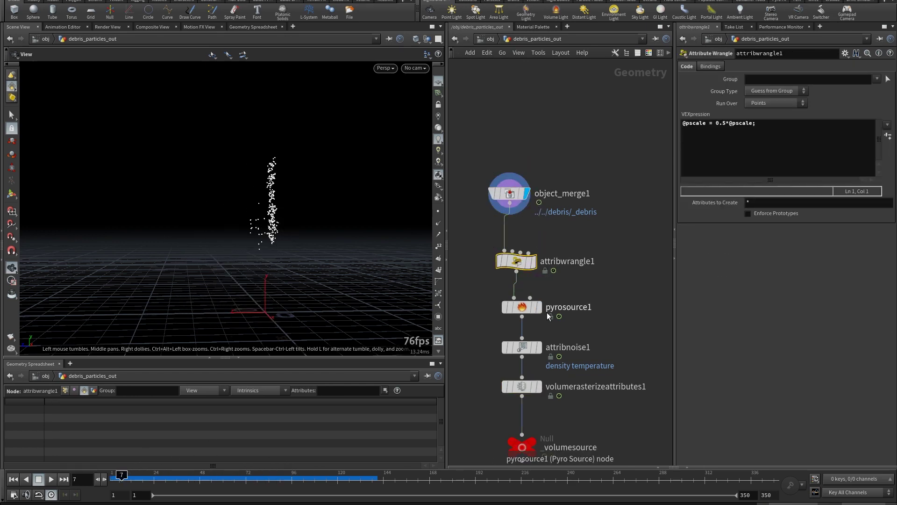
middle_drag(548, 287, 560, 264)
click(550, 286)
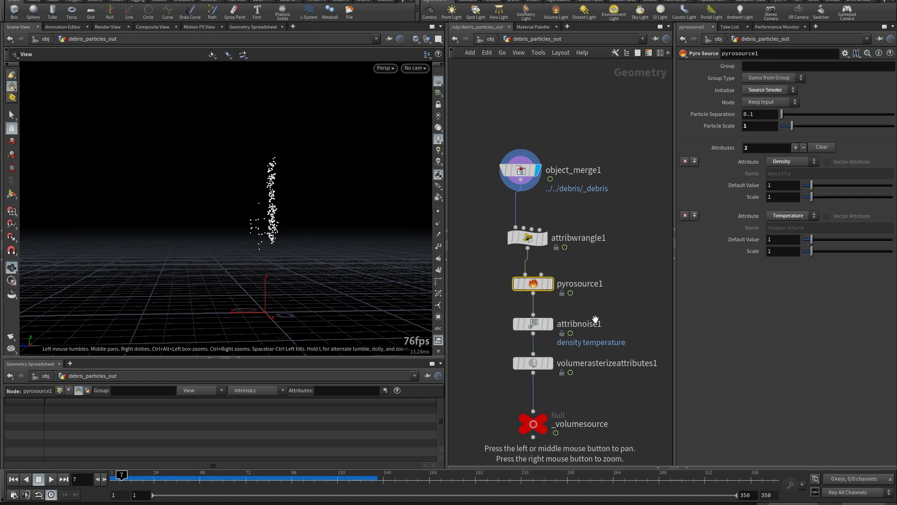
middle_drag(599, 313, 593, 296)
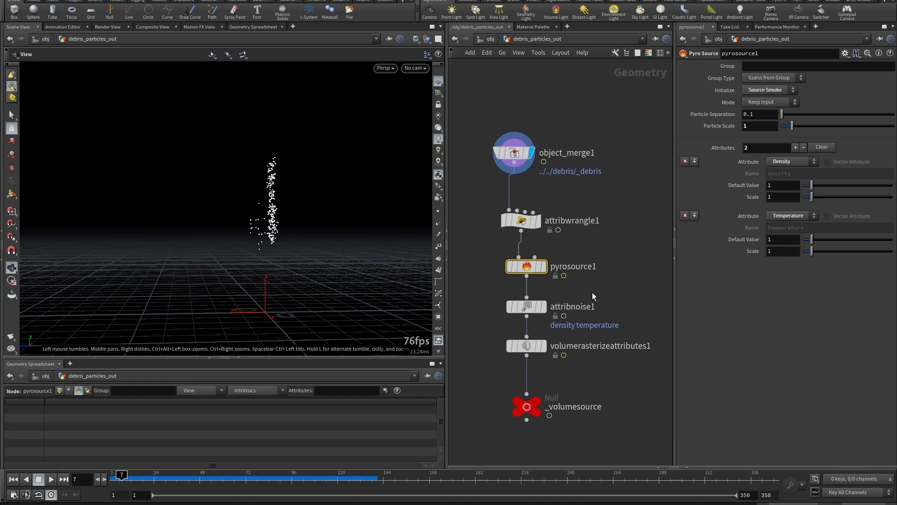
click(537, 308)
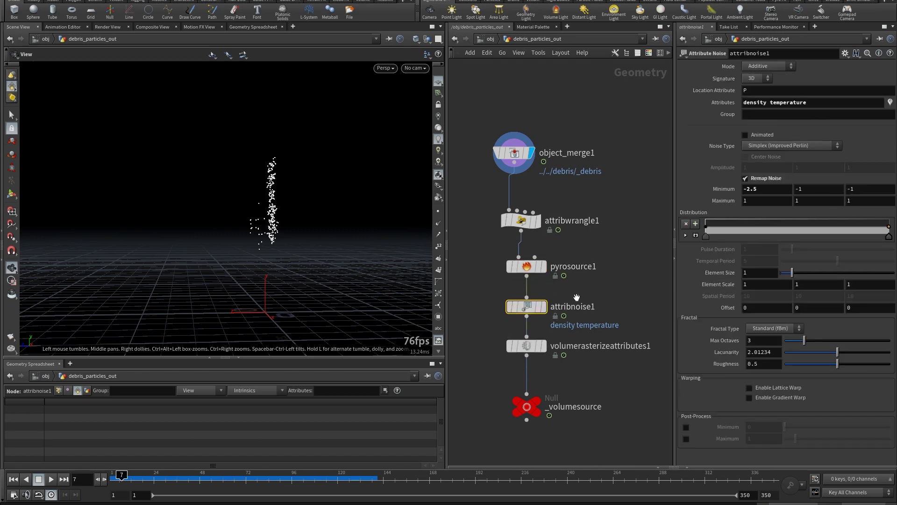
Display volumerasterizeattributes1 with its settings and scrub to frame 38 to examine the rasterized density volume.
middle_drag(574, 287, 561, 233)
click(514, 295)
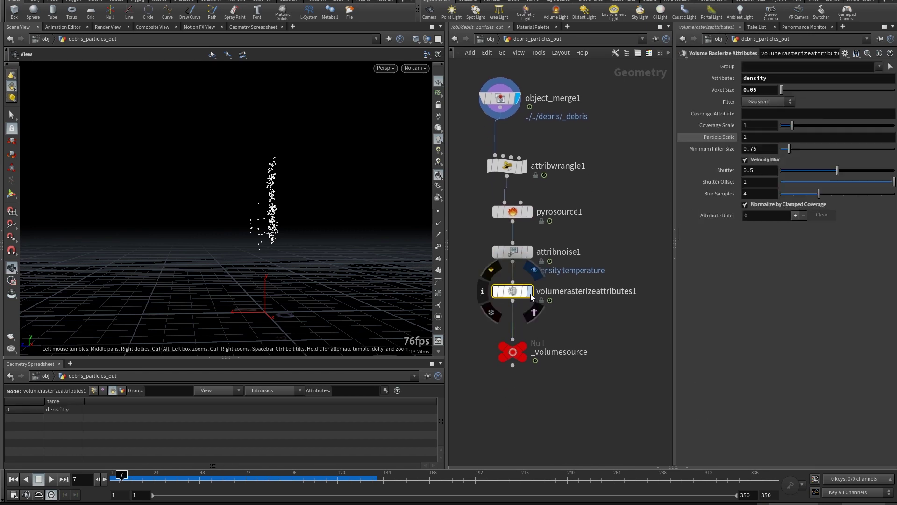
drag(262, 206, 322, 201)
right_drag(322, 201, 341, 136)
drag(341, 136, 327, 216)
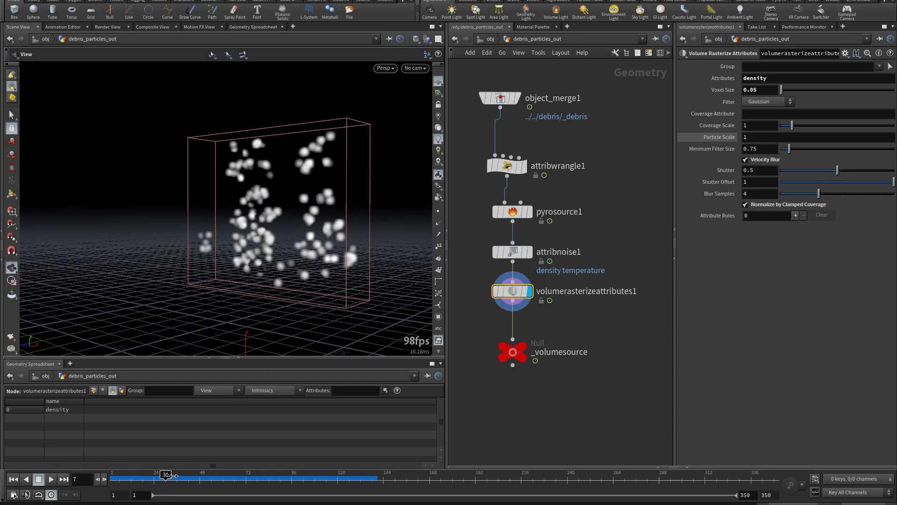
drag(177, 474, 182, 474)
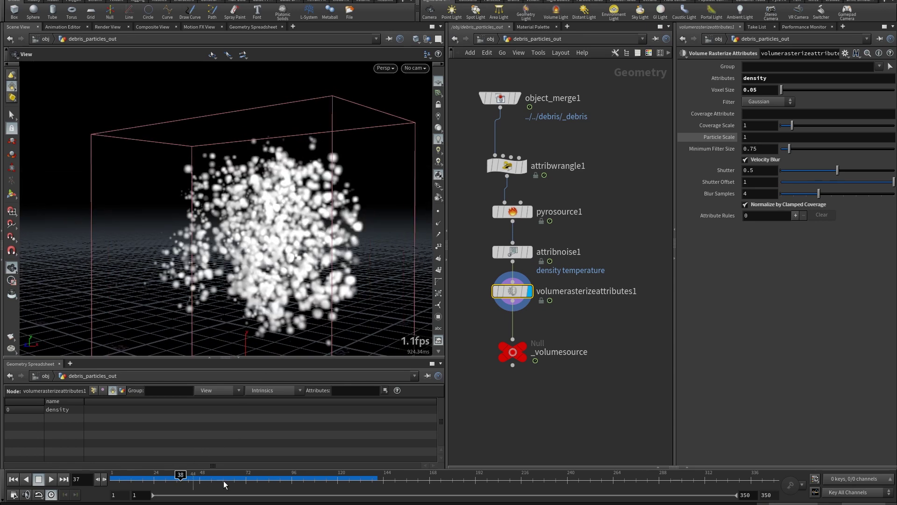
Scrub to frame 70, examine the whole density volume from several angles, and rewind to frame 1.
drag(245, 481, 243, 475)
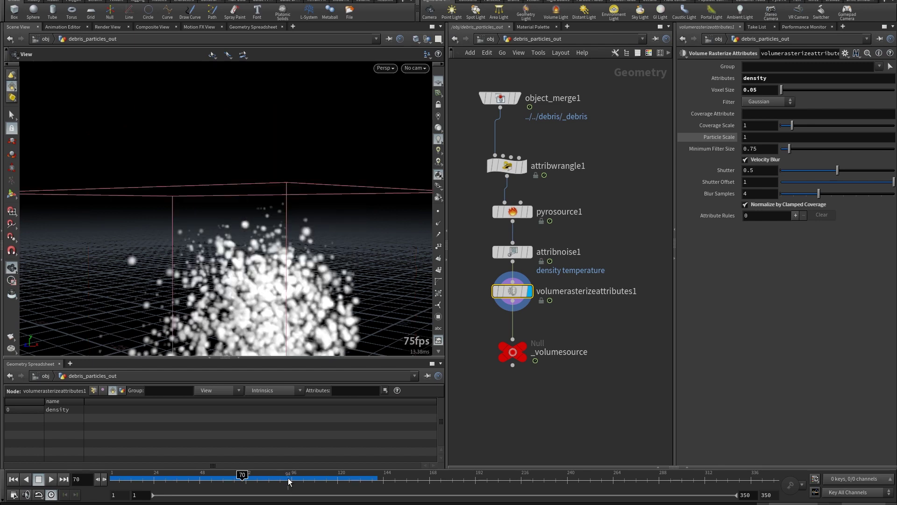
right_drag(291, 219, 249, 283)
drag(270, 252, 348, 285)
middle_drag(348, 285, 324, 259)
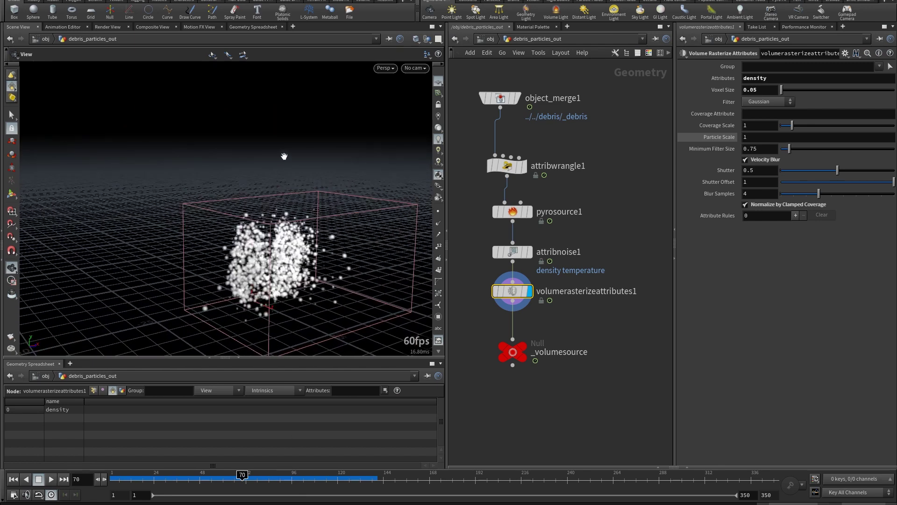
drag(294, 282, 337, 255)
click(13, 478)
Return to the object level, open debris_pyro_sim, and review its pyro solver network and volumesource1 settings.
click(496, 41)
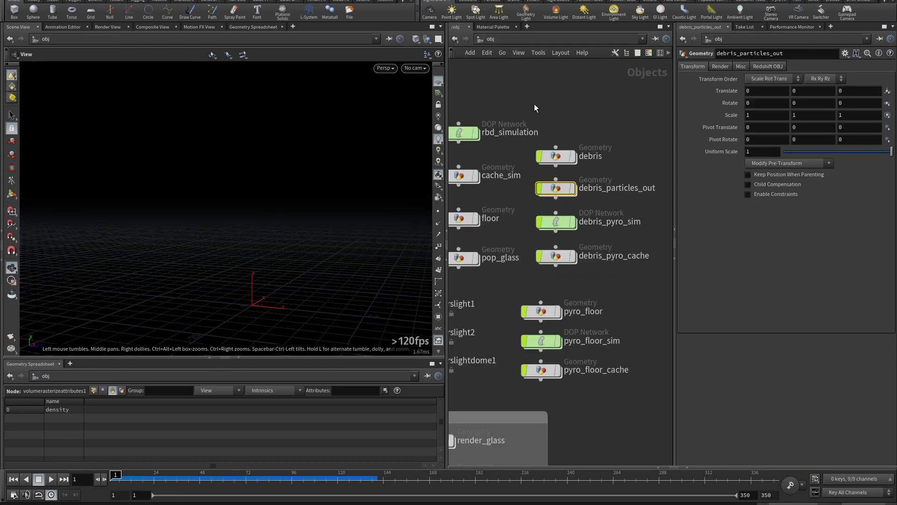
middle_drag(587, 291, 558, 287)
double_click(534, 219)
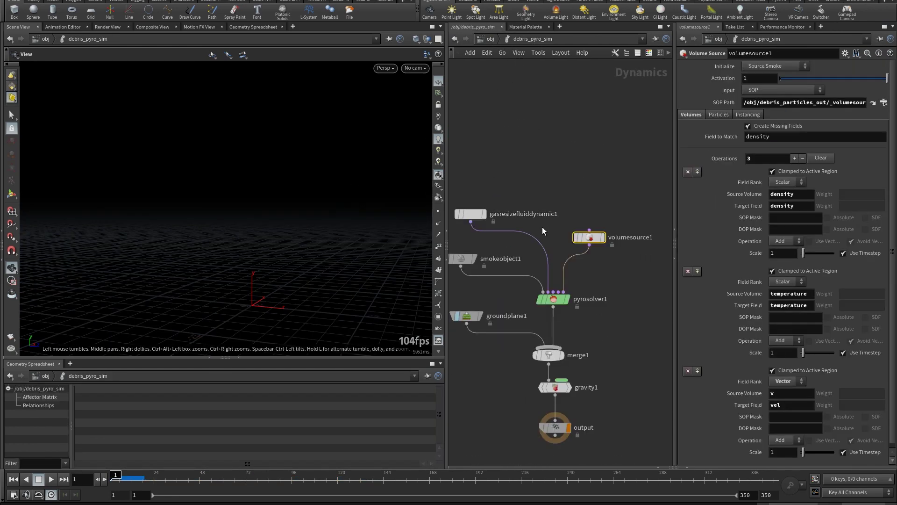
middle_drag(539, 242, 526, 228)
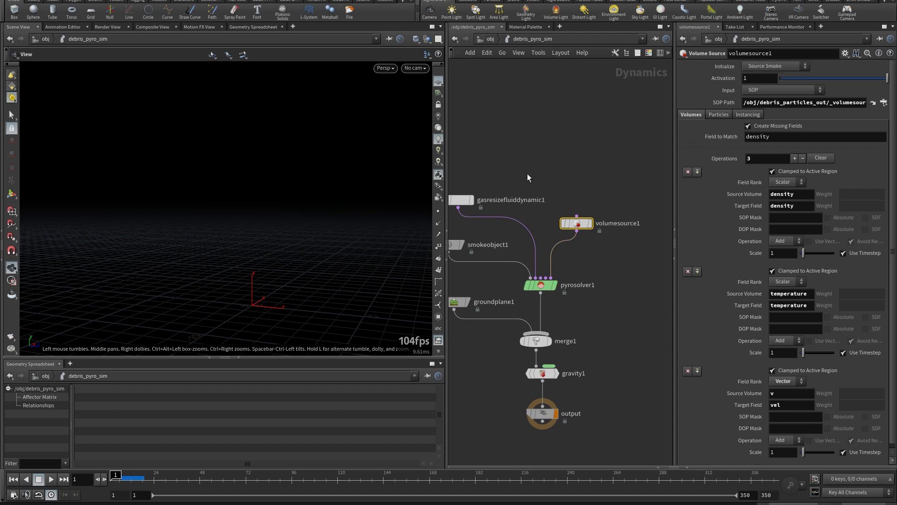
middle_drag(559, 178, 618, 170)
Return to the object level, open debris_pyro_cache, and scrub to frame 42 to examine filecache1's cached smoke.
click(499, 38)
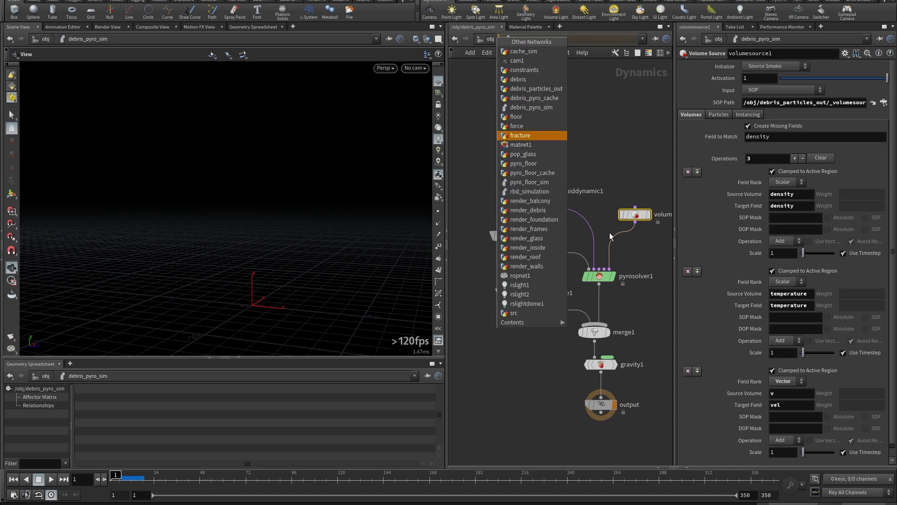
click(489, 41)
middle_drag(562, 267, 583, 237)
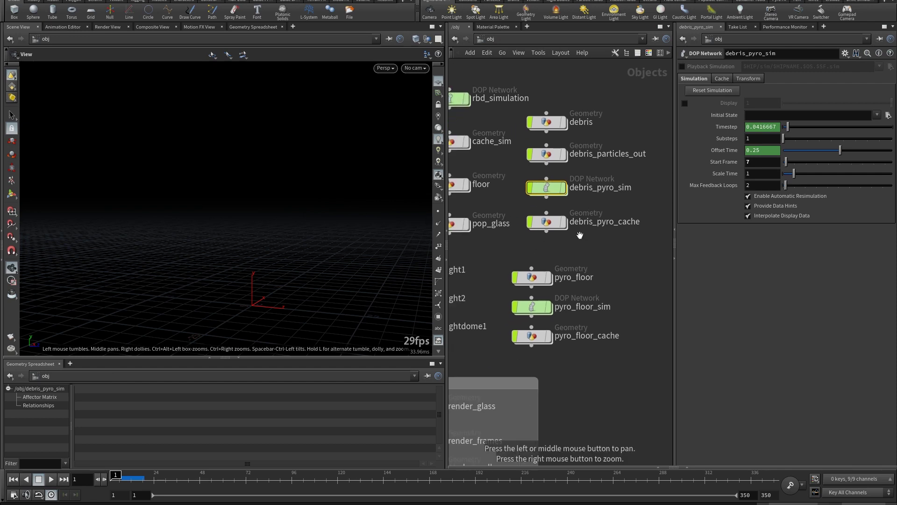
double_click(546, 224)
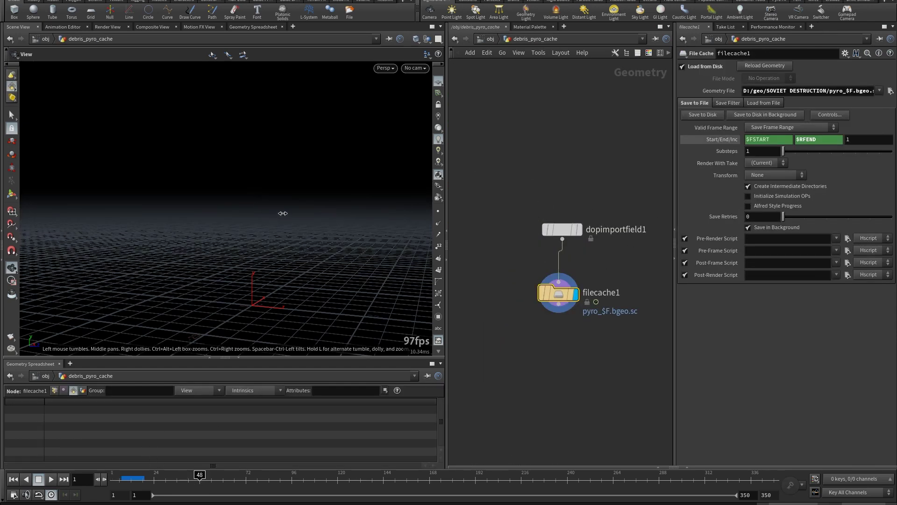
drag(284, 242, 306, 248)
right_drag(306, 248, 353, 153)
drag(311, 225, 136, 225)
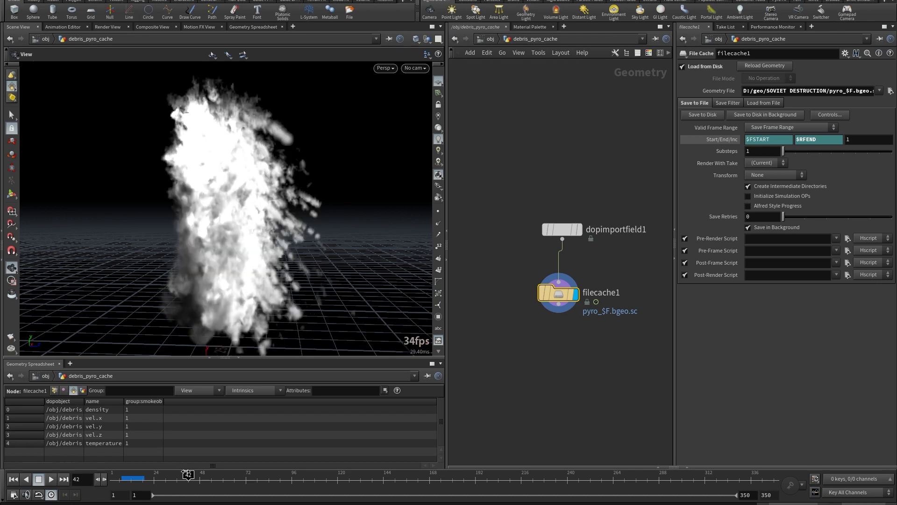
Return to the object level, rewind to frame 1, and open the pyro_floor network.
click(494, 39)
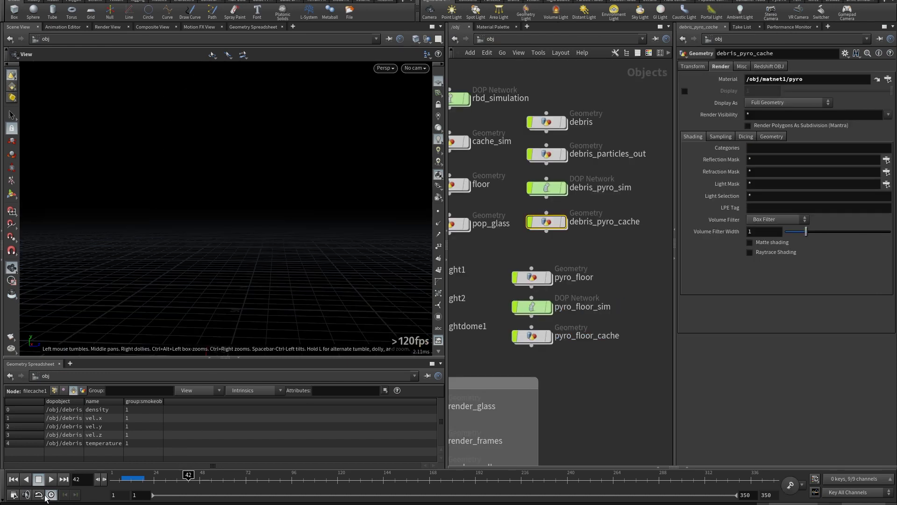
click(14, 481)
middle_drag(606, 255, 547, 251)
scroll(513, 269, down, 3)
drag(547, 251, 536, 245)
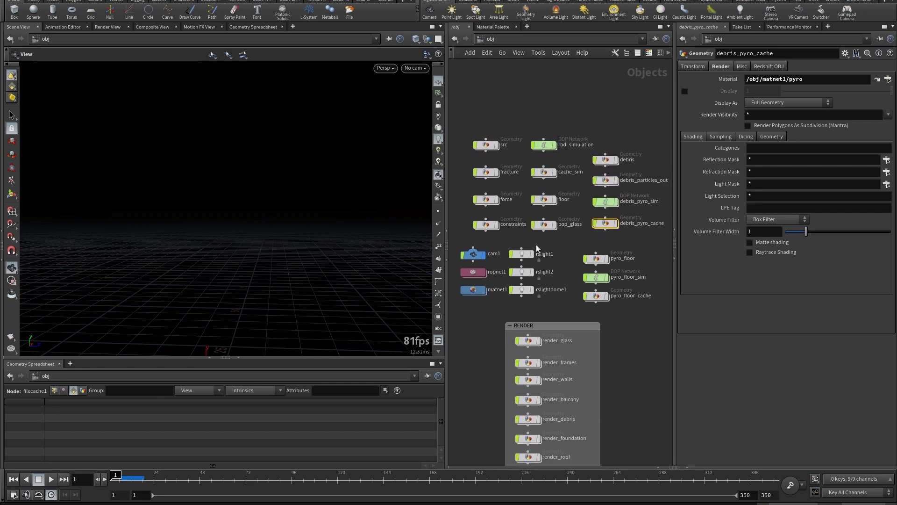
double_click(602, 257)
scroll(582, 184, up, 3)
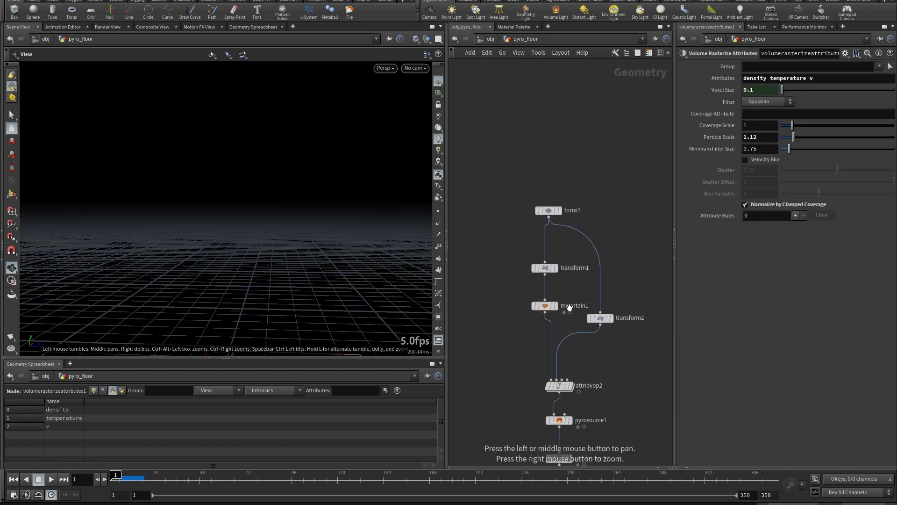
Display torus1 and transform1 in turn, framing each to examine the source ring before and after its transform.
click(548, 213)
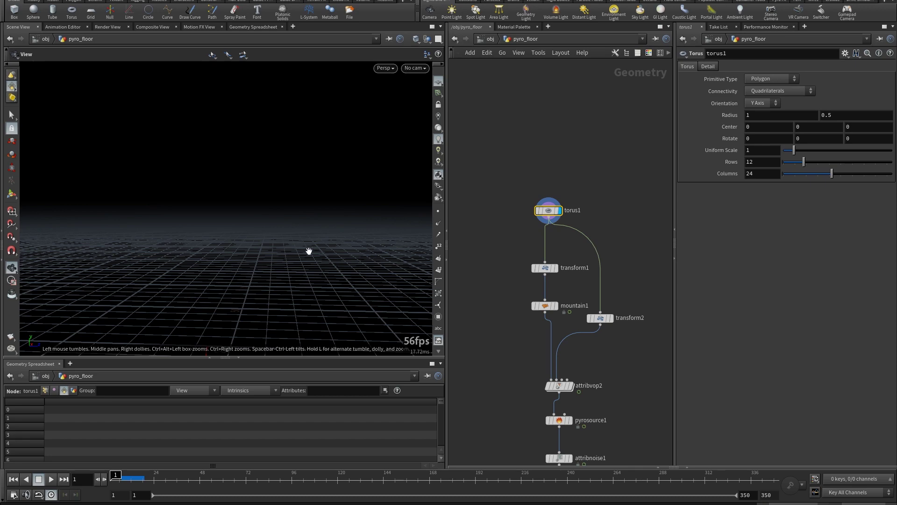
key(space+g)
drag(287, 270, 282, 272)
right_drag(282, 272, 267, 312)
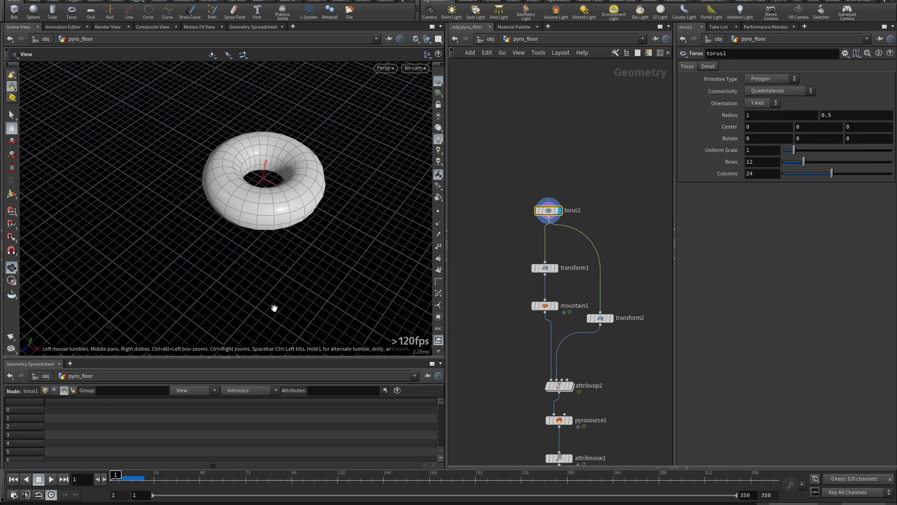
click(555, 268)
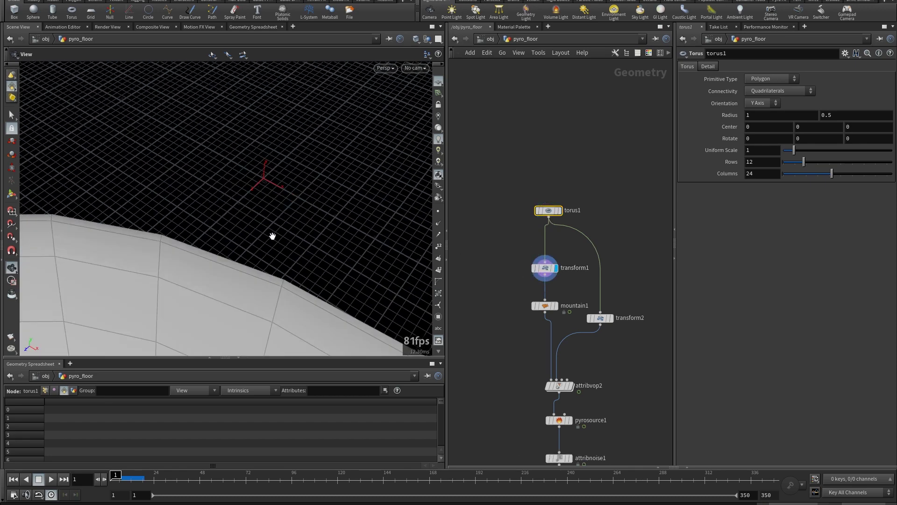
key(space+g)
drag(272, 244, 315, 226)
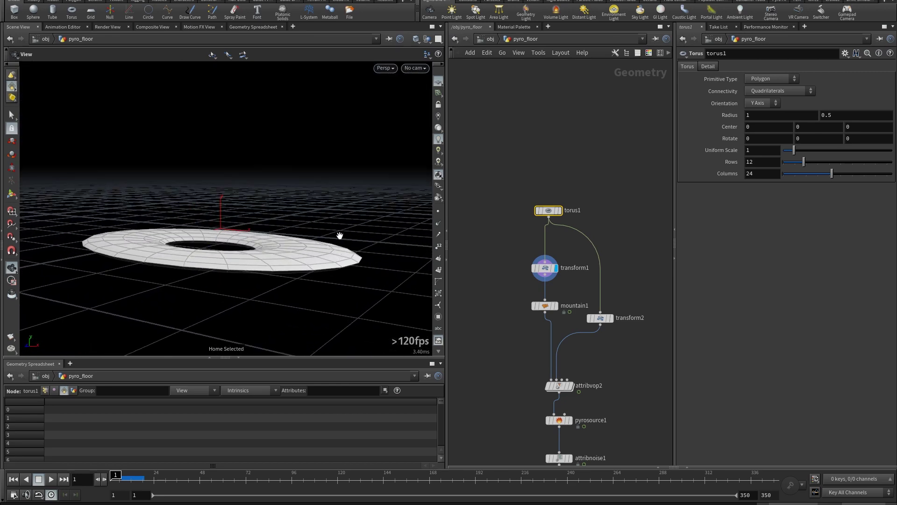
Display mountain1 with its noise settings and examine the deformed ring.
middle_drag(560, 287, 555, 249)
click(552, 268)
click(541, 268)
drag(332, 225, 327, 251)
middle_drag(584, 318, 585, 289)
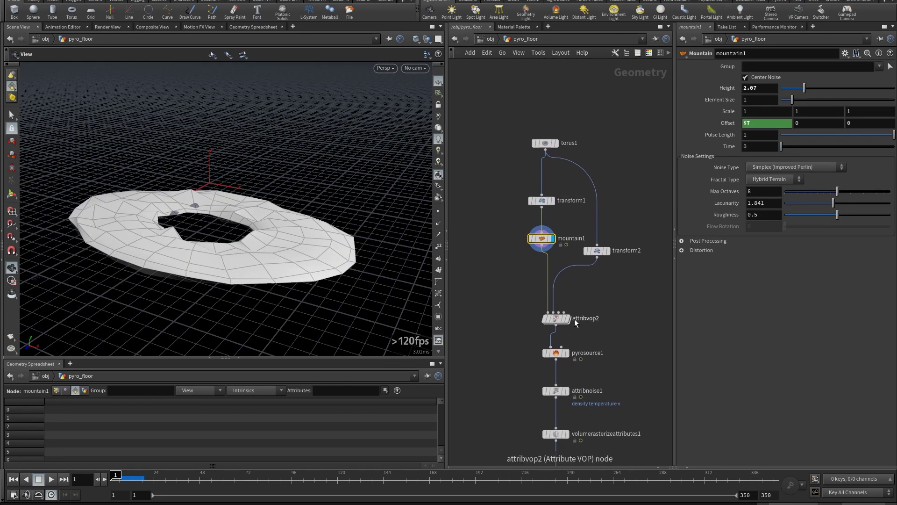
Display attribvop2 with transform2 templated, and compare the noisy ring with the larger wireframe ring.
click(567, 319)
click(604, 254)
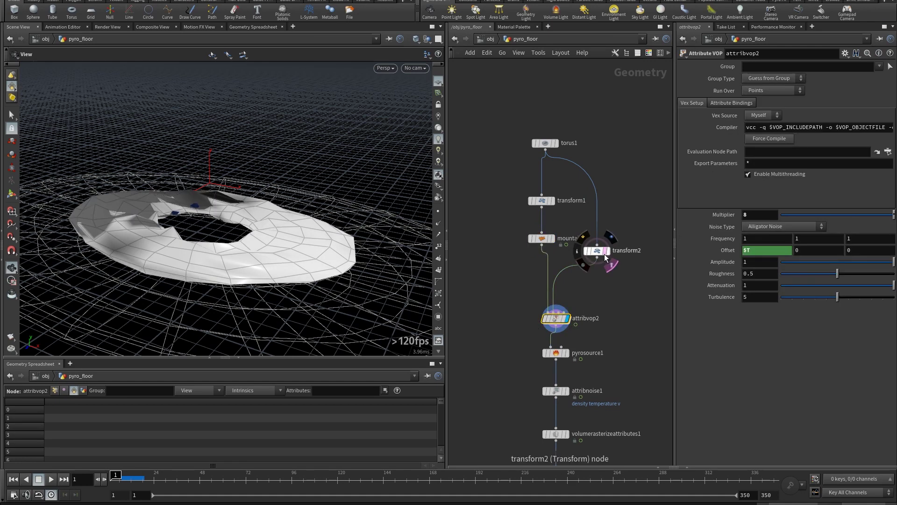
drag(316, 205, 352, 235)
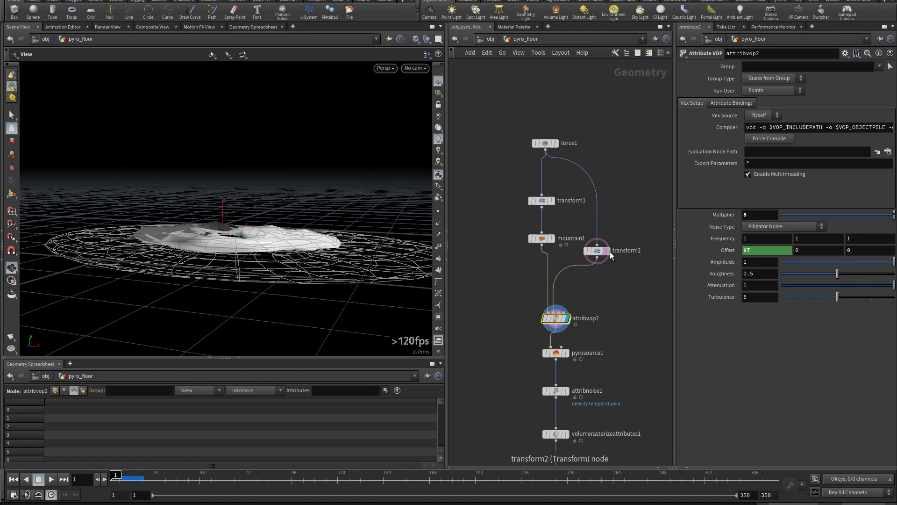
click(608, 252)
click(569, 322)
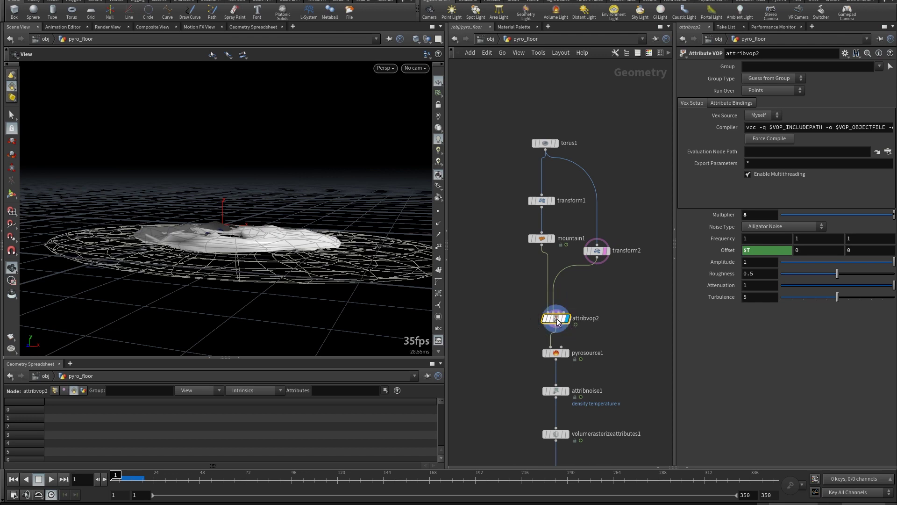
Open attribvop2, move importpoint1 slightly down, and follow the VOP network through turbnoise1 and subtract1 to multiply1.
double_click(554, 319)
drag(551, 314, 644, 313)
drag(519, 310, 658, 313)
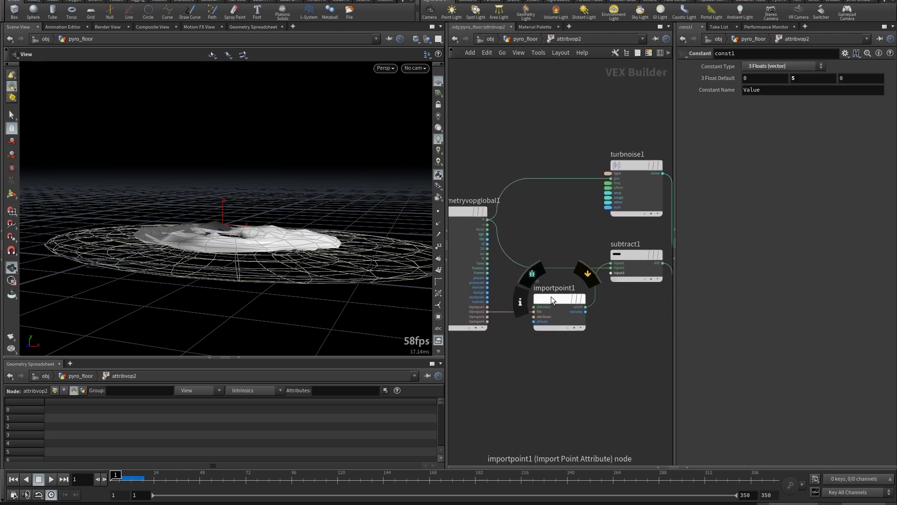
drag(550, 297, 555, 310)
middle_drag(576, 292, 565, 295)
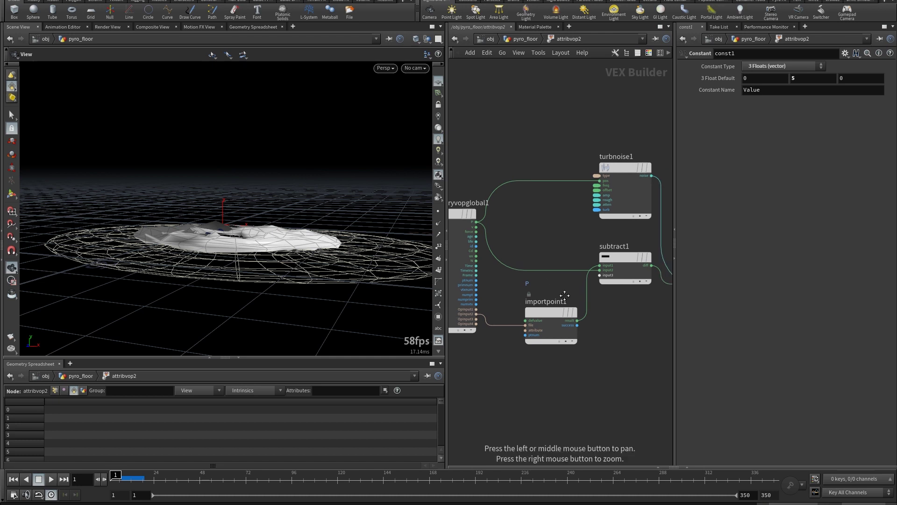
mouse_move(621, 259)
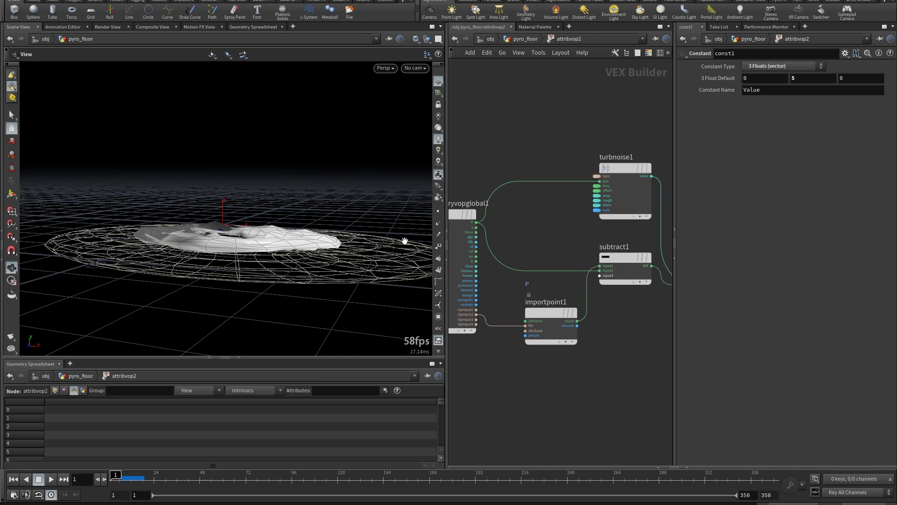
drag(656, 316, 535, 317)
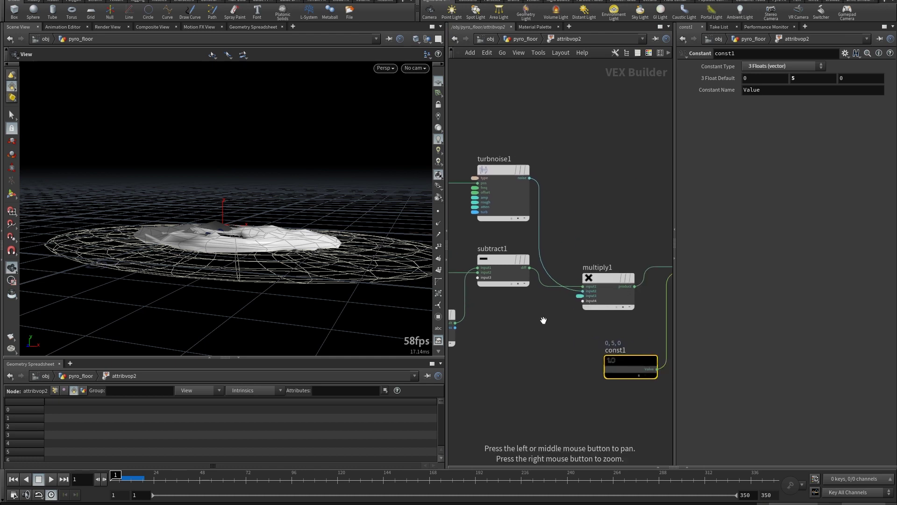
Follow the VOP network from multiply1 and const1 through add1 to the geometry output, and return to pyro_floor.
drag(669, 296, 565, 287)
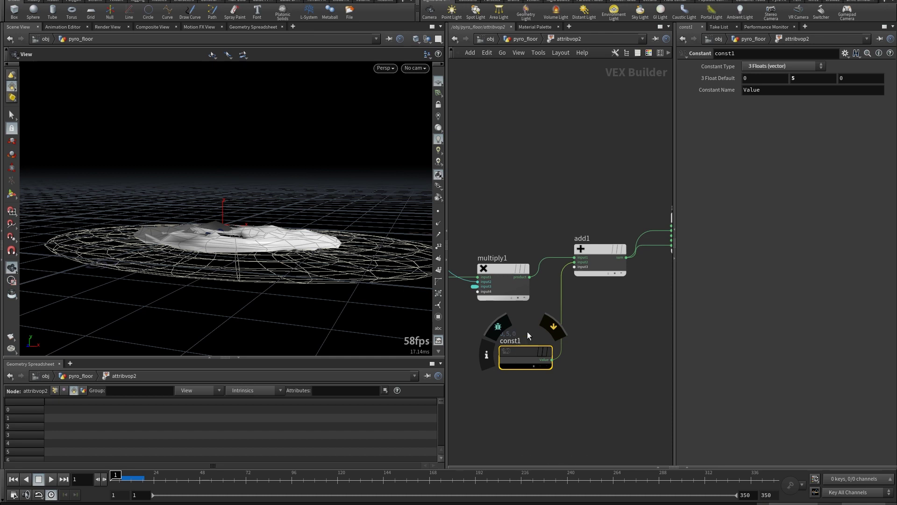
drag(610, 309, 553, 325)
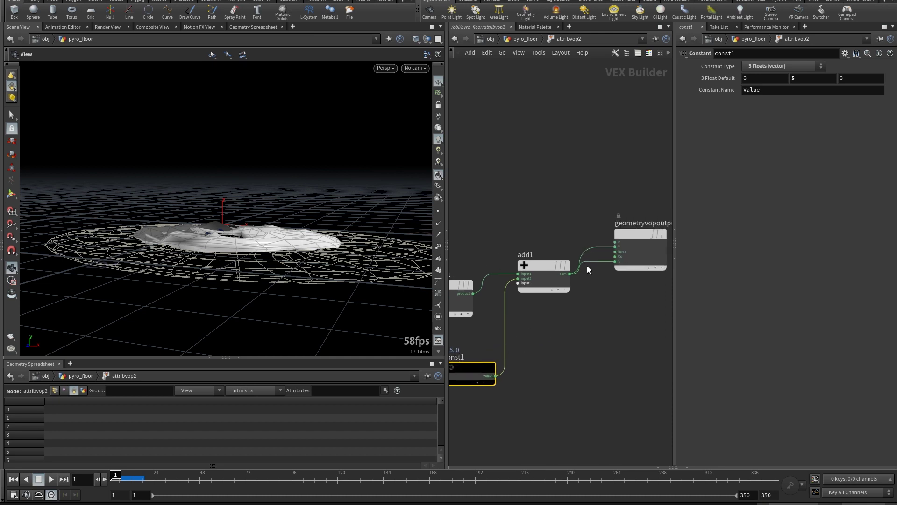
click(523, 41)
Show point normals on the ring, check attribvop2's $T noise offset, and scrub the timeline to examine the animated vectors.
click(438, 222)
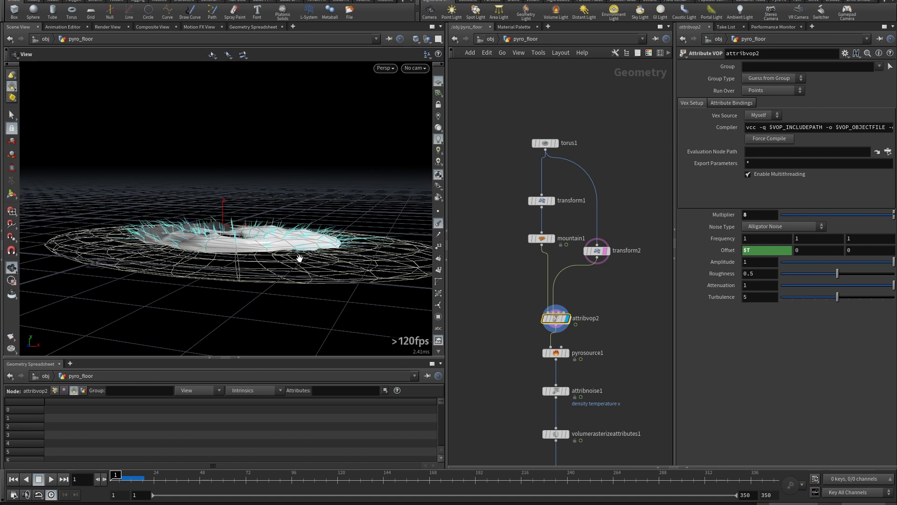
click(747, 250)
text($T)
mouse_move(118, 474)
mouse_down()
mouse_move(410, 455)
mouse_move(104, 445)
mouse_up()
Turn off the template display of transform2, and review the settings of pyrosource1 and attribnoise1.
click(604, 253)
middle_drag(596, 334, 611, 281)
click(570, 303)
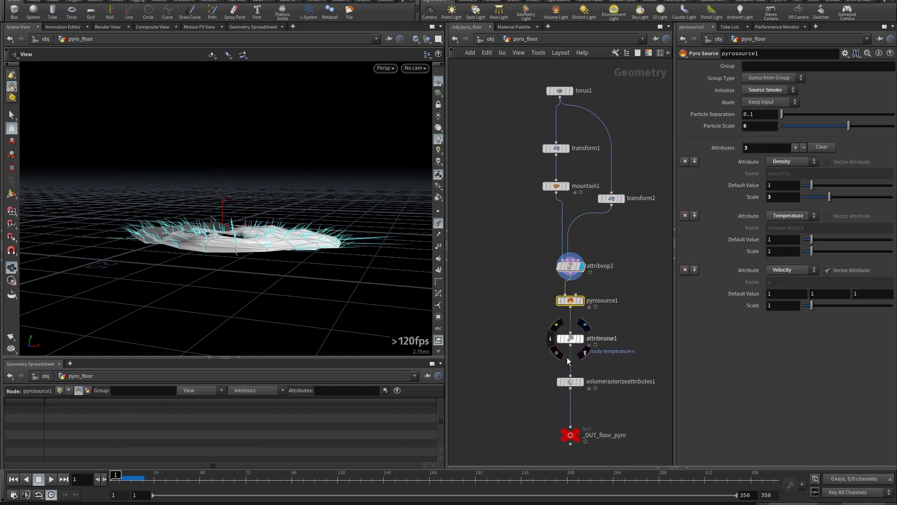
drag(571, 341, 574, 317)
click(572, 314)
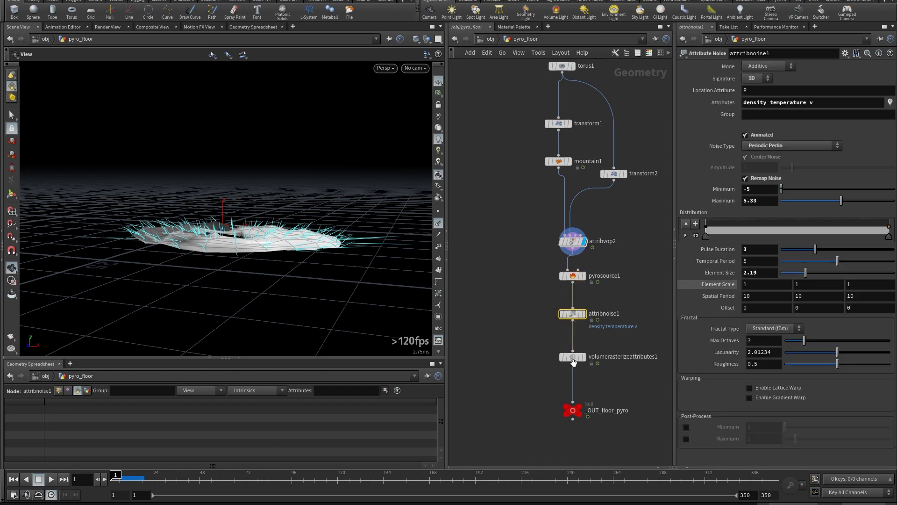
Display volumerasterizeattributes1, examine the rasterized ring volume from above and over time, and return to the object level.
drag(574, 361, 561, 330)
click(562, 329)
click(570, 330)
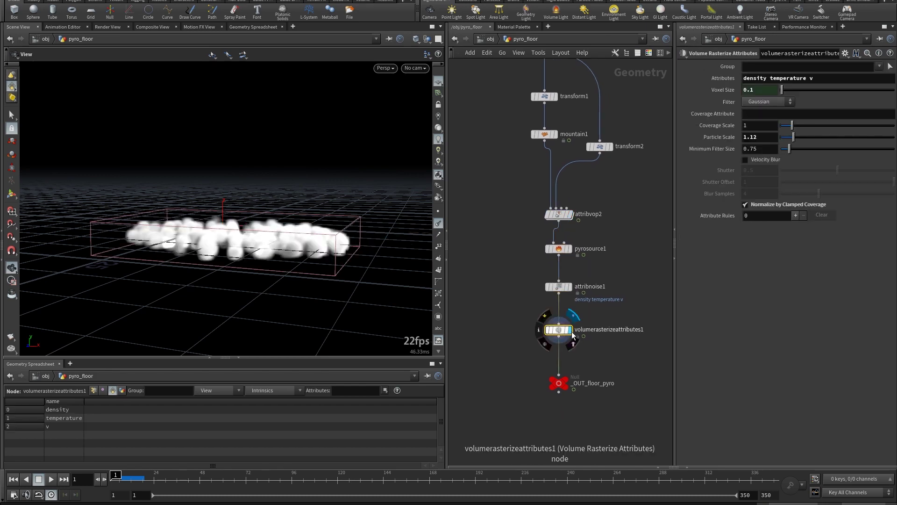
drag(224, 244, 269, 258)
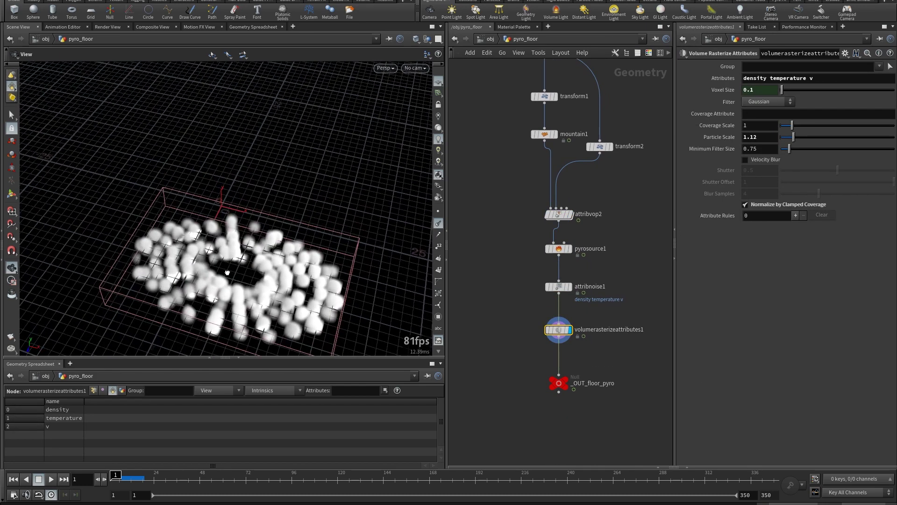
scroll(275, 264, up, 5)
scroll(278, 271, down, 5)
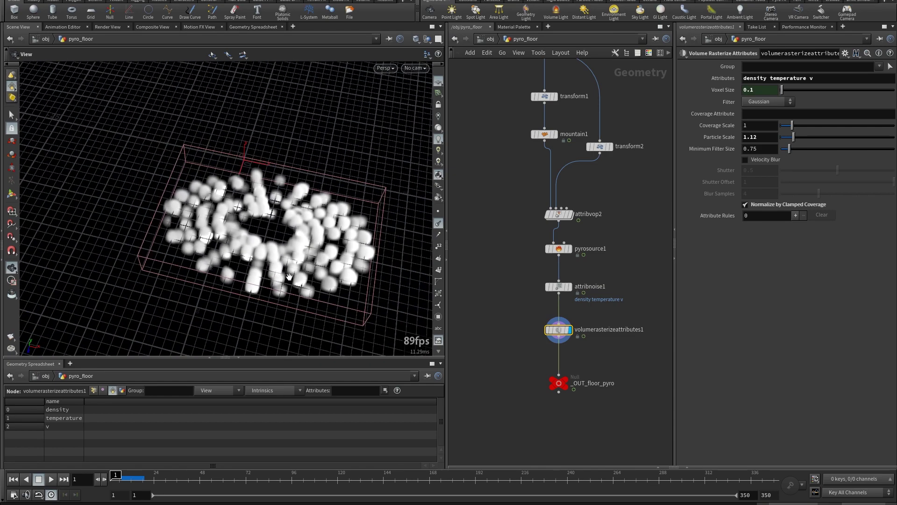
drag(135, 476, 115, 479)
click(491, 39)
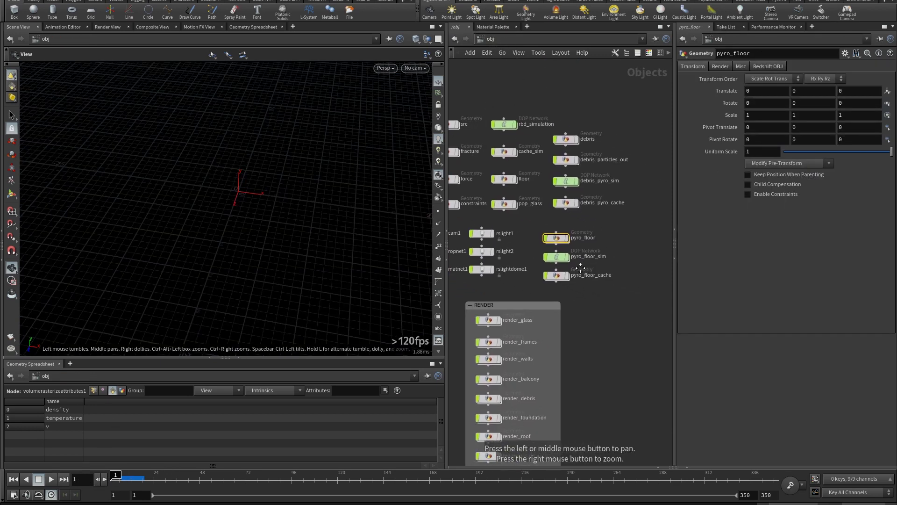
Open pyro_floor_sim and review the settings of smokeobject1 and pyrosolver1.
double_click(538, 259)
middle_drag(522, 281, 553, 307)
middle_drag(498, 252, 521, 234)
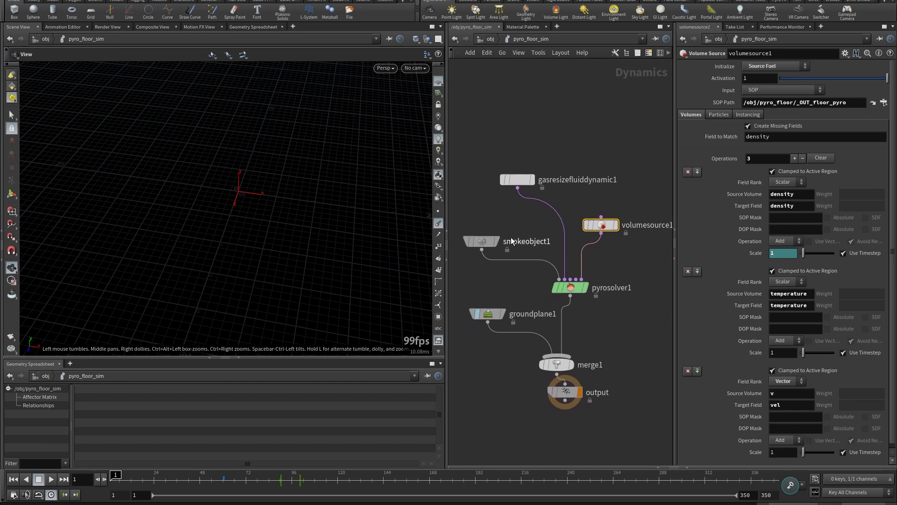
click(485, 242)
middle_drag(599, 271, 552, 273)
click(530, 287)
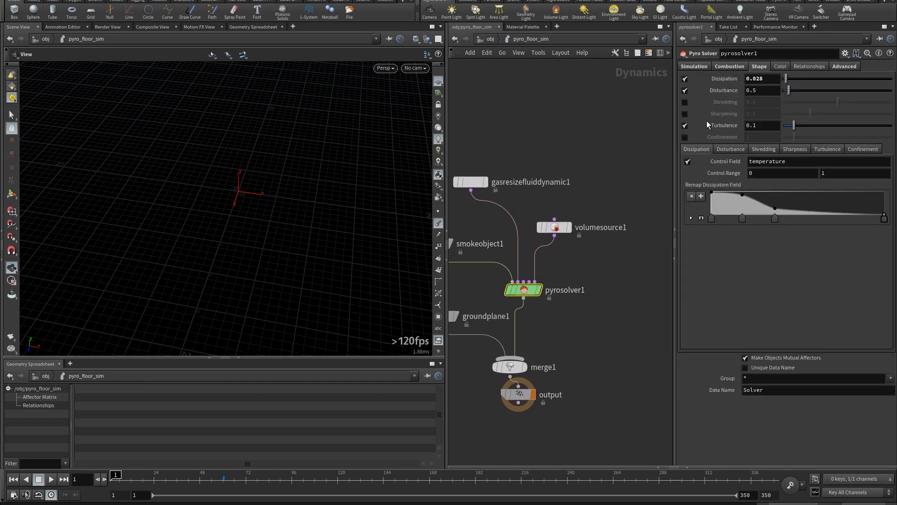
Review volumesource1's source path and its density, temperature and velocity operations, and return to the object level.
click(567, 225)
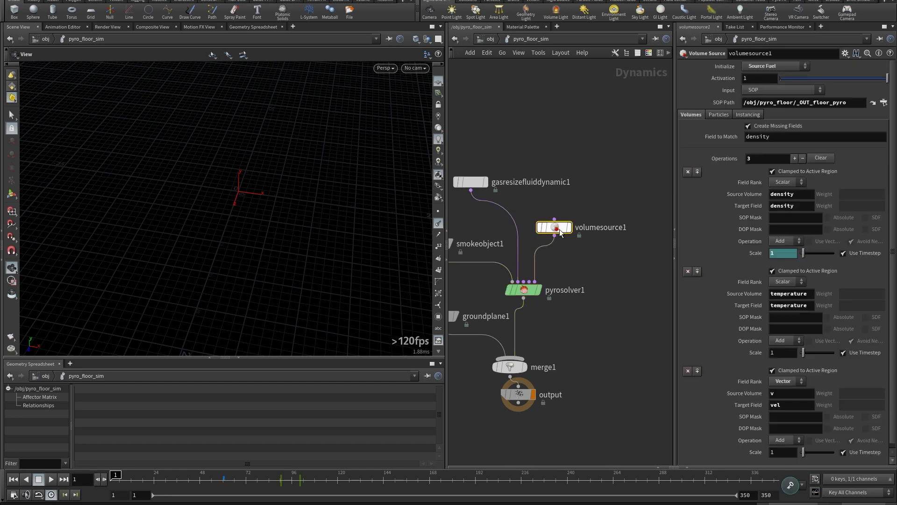
scroll(895, 145, down, 1)
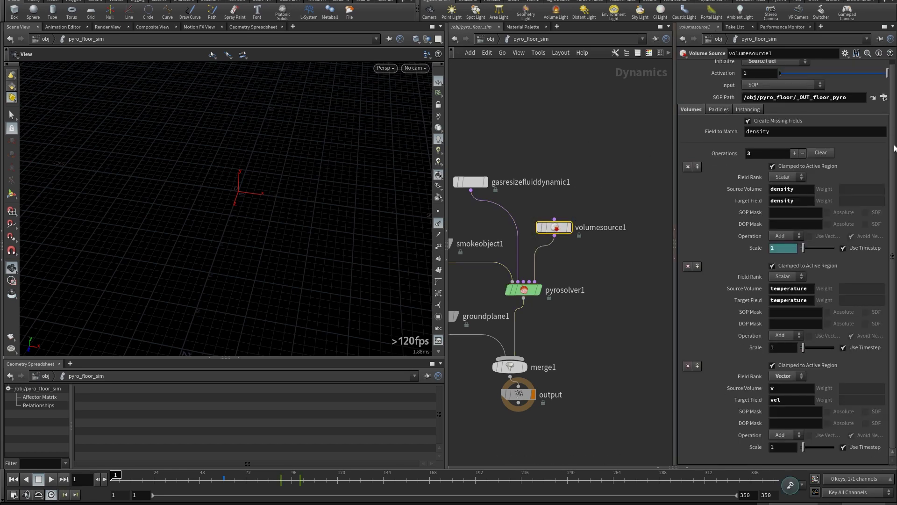
scroll(893, 139, up, 1)
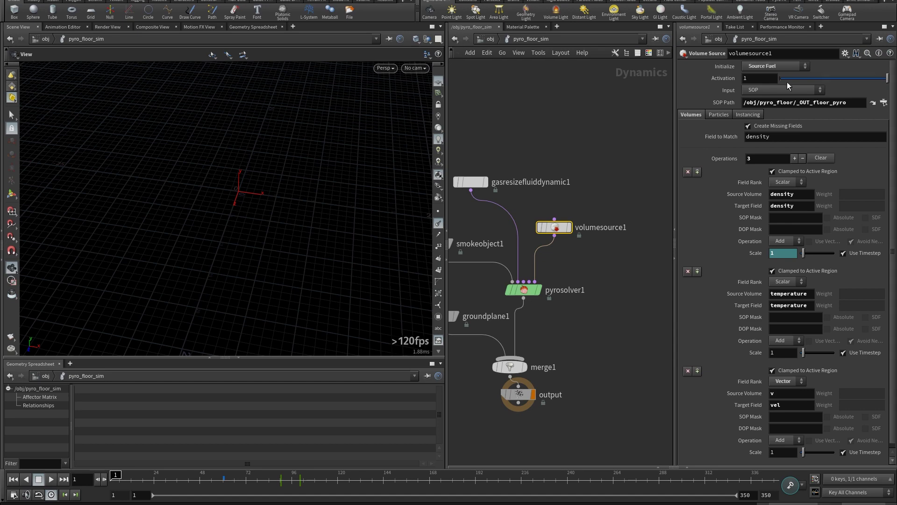
click(491, 40)
Open pyro_floor_cache and step through the cached floor smoke up to frame 106.
drag(551, 310, 574, 286)
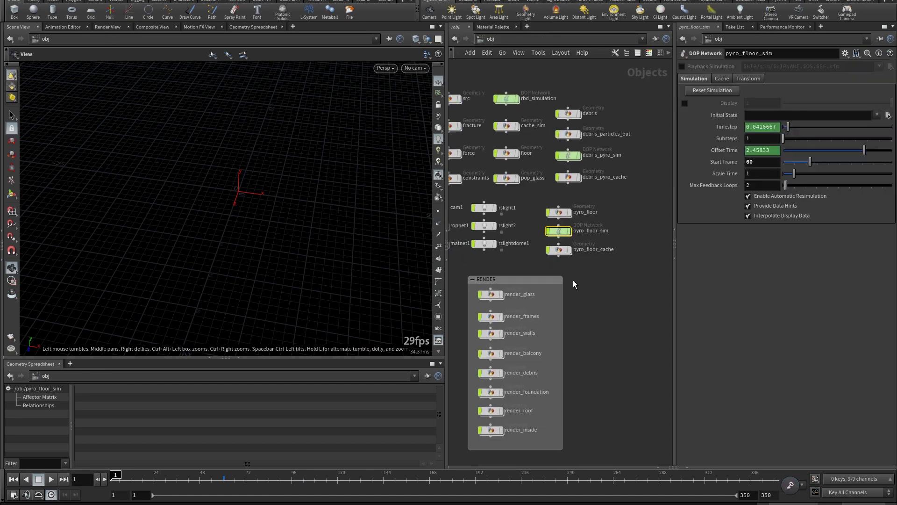
drag(525, 260, 523, 283)
double_click(554, 271)
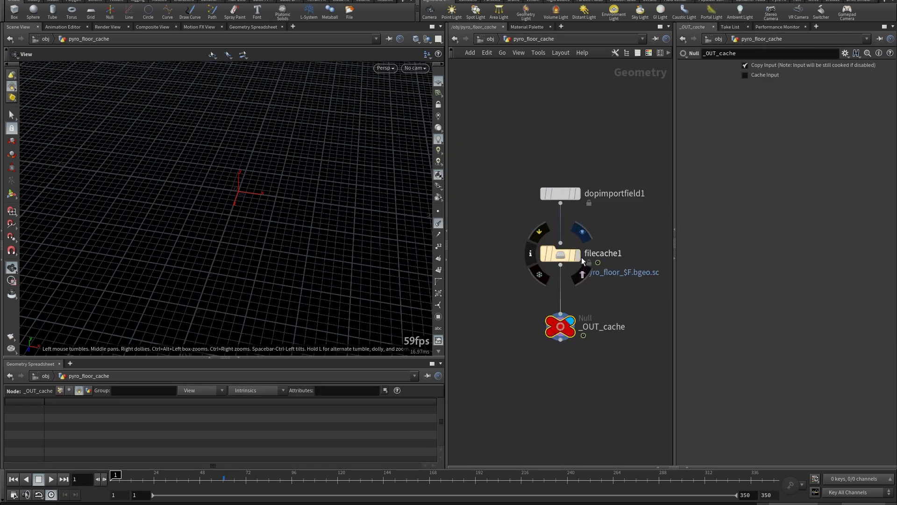
click(232, 479)
right_drag(295, 178, 345, 170)
drag(346, 170, 325, 186)
click(268, 478)
drag(306, 476, 310, 477)
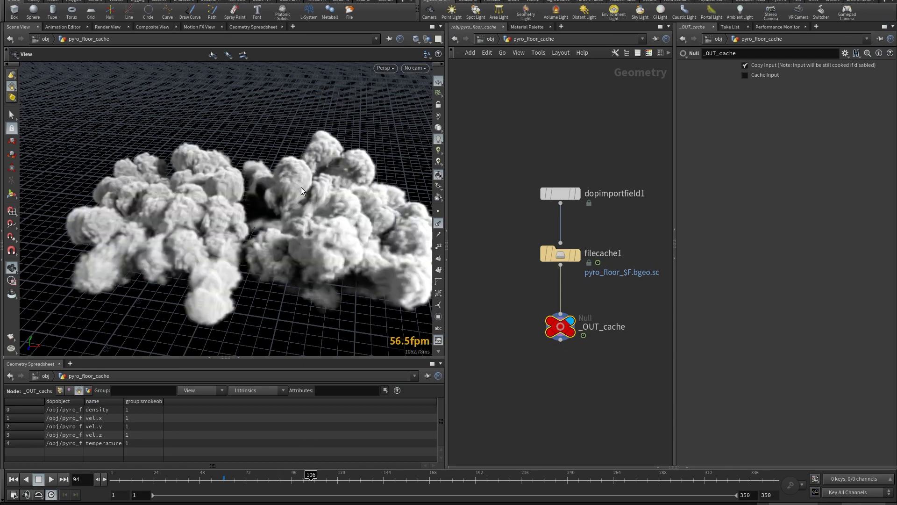
Examine the cached smoke from farther away at a low angle, and return to the full object network.
right_drag(300, 187, 303, 223)
drag(303, 223, 322, 186)
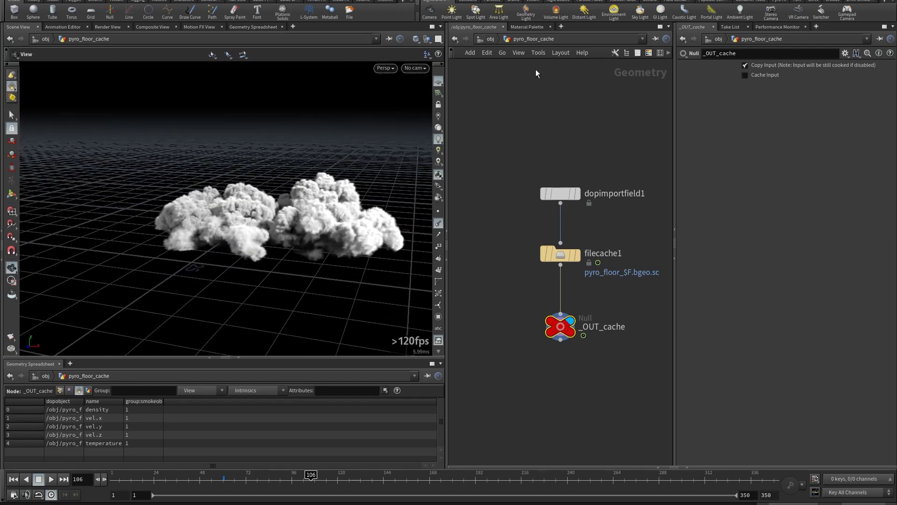
click(490, 40)
right_drag(541, 284, 527, 272)
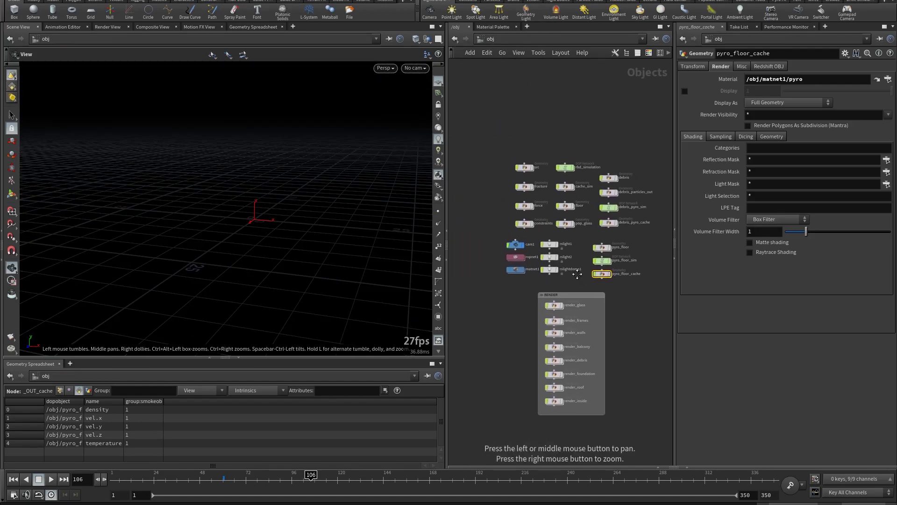